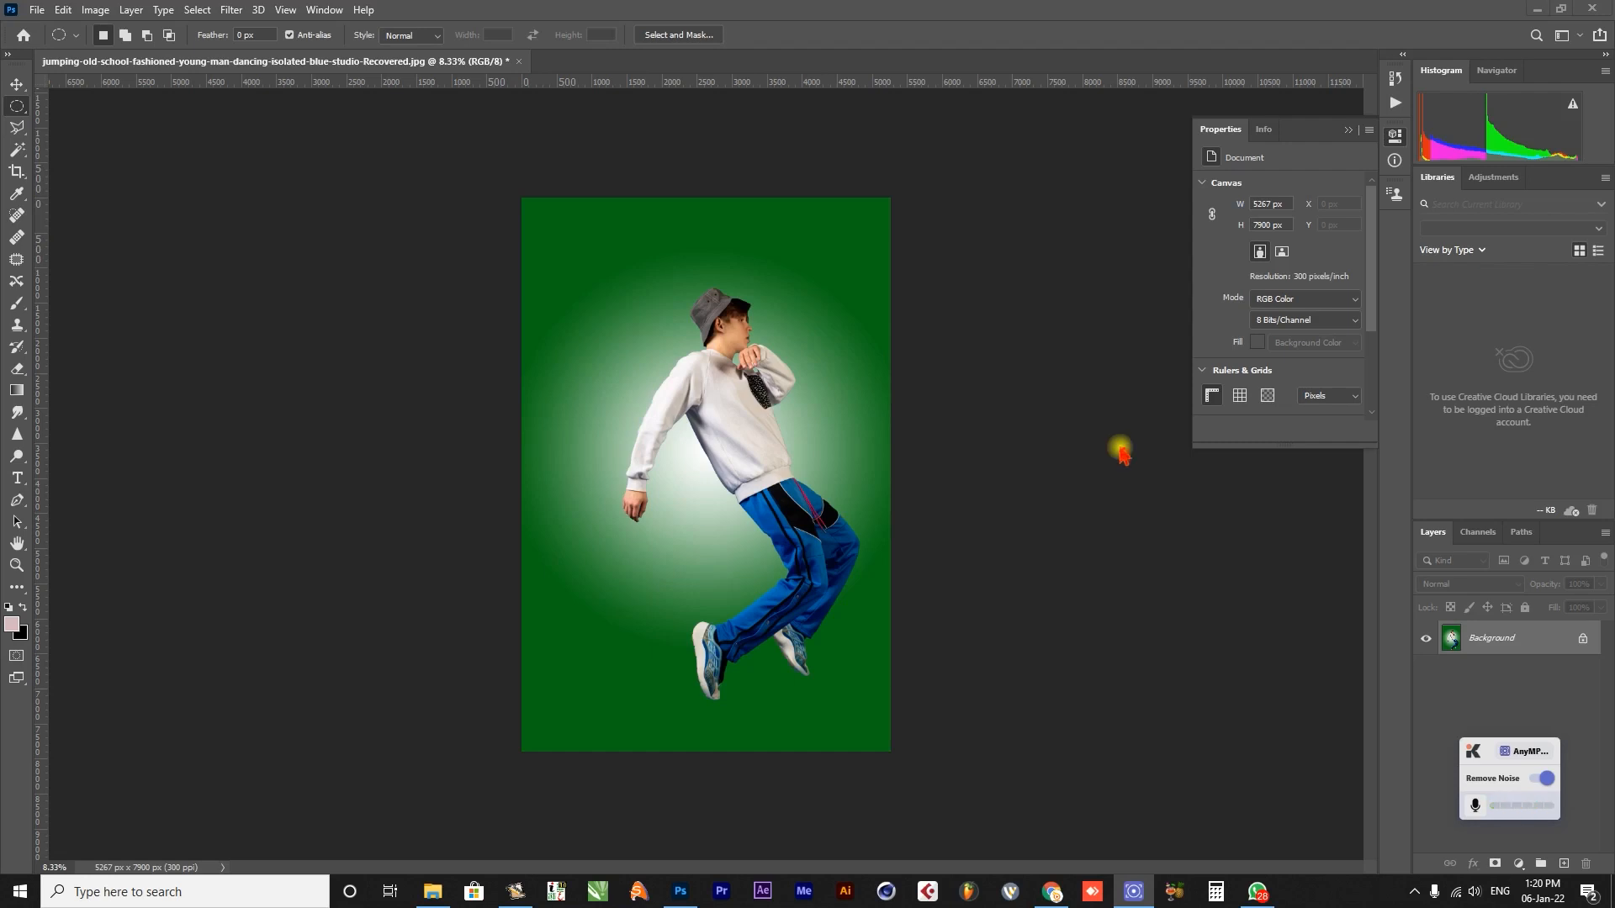
click(1395, 104)
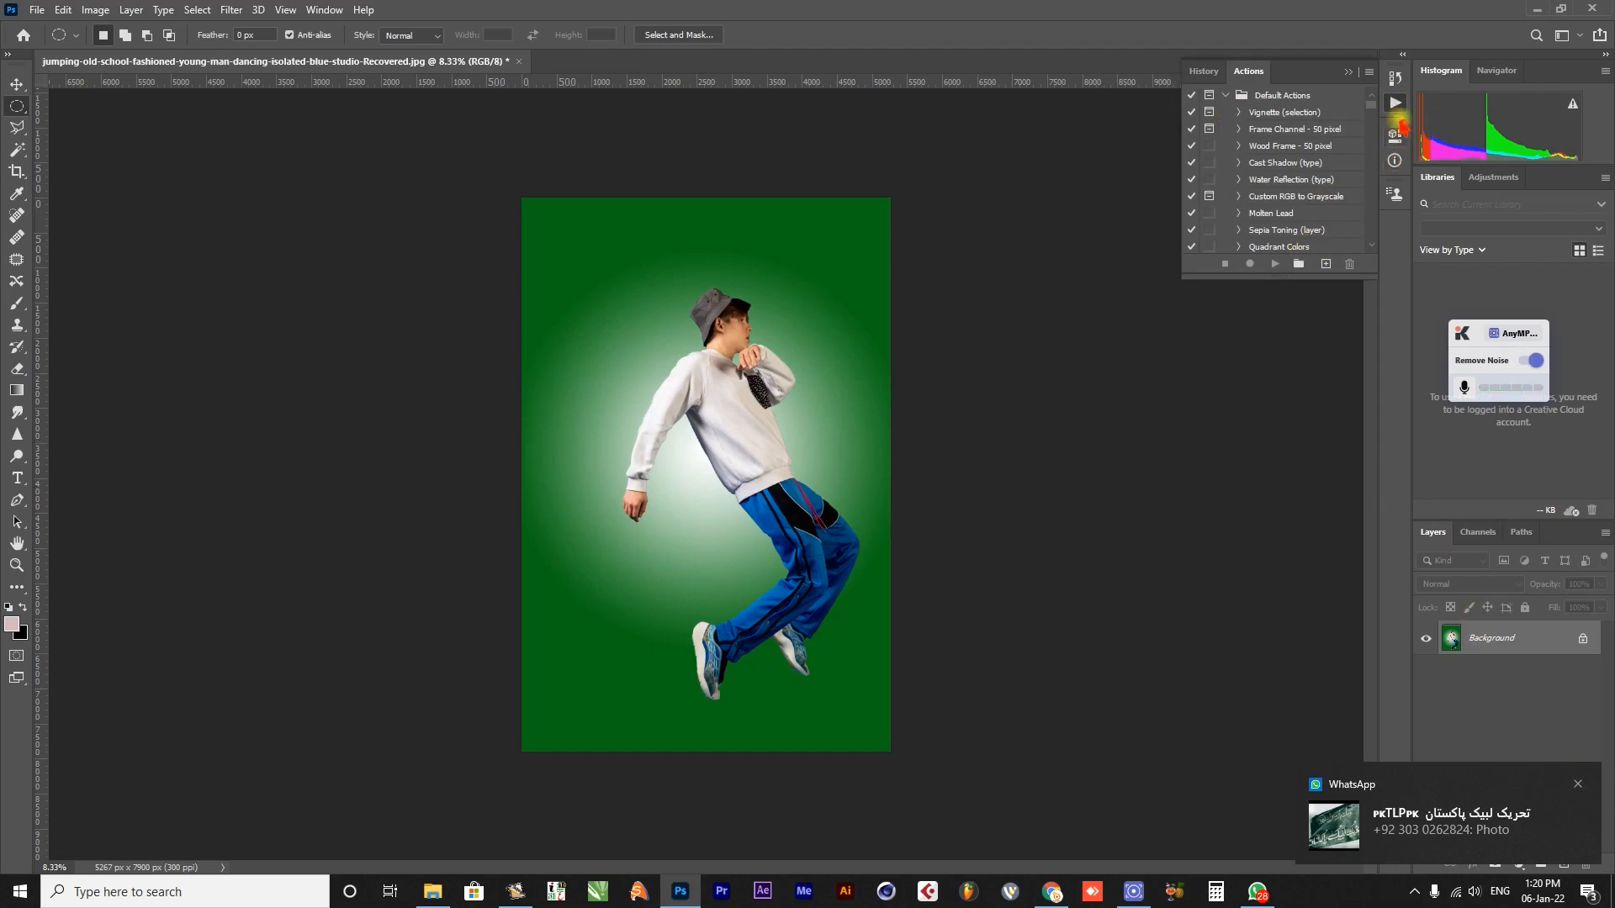
click(1369, 72)
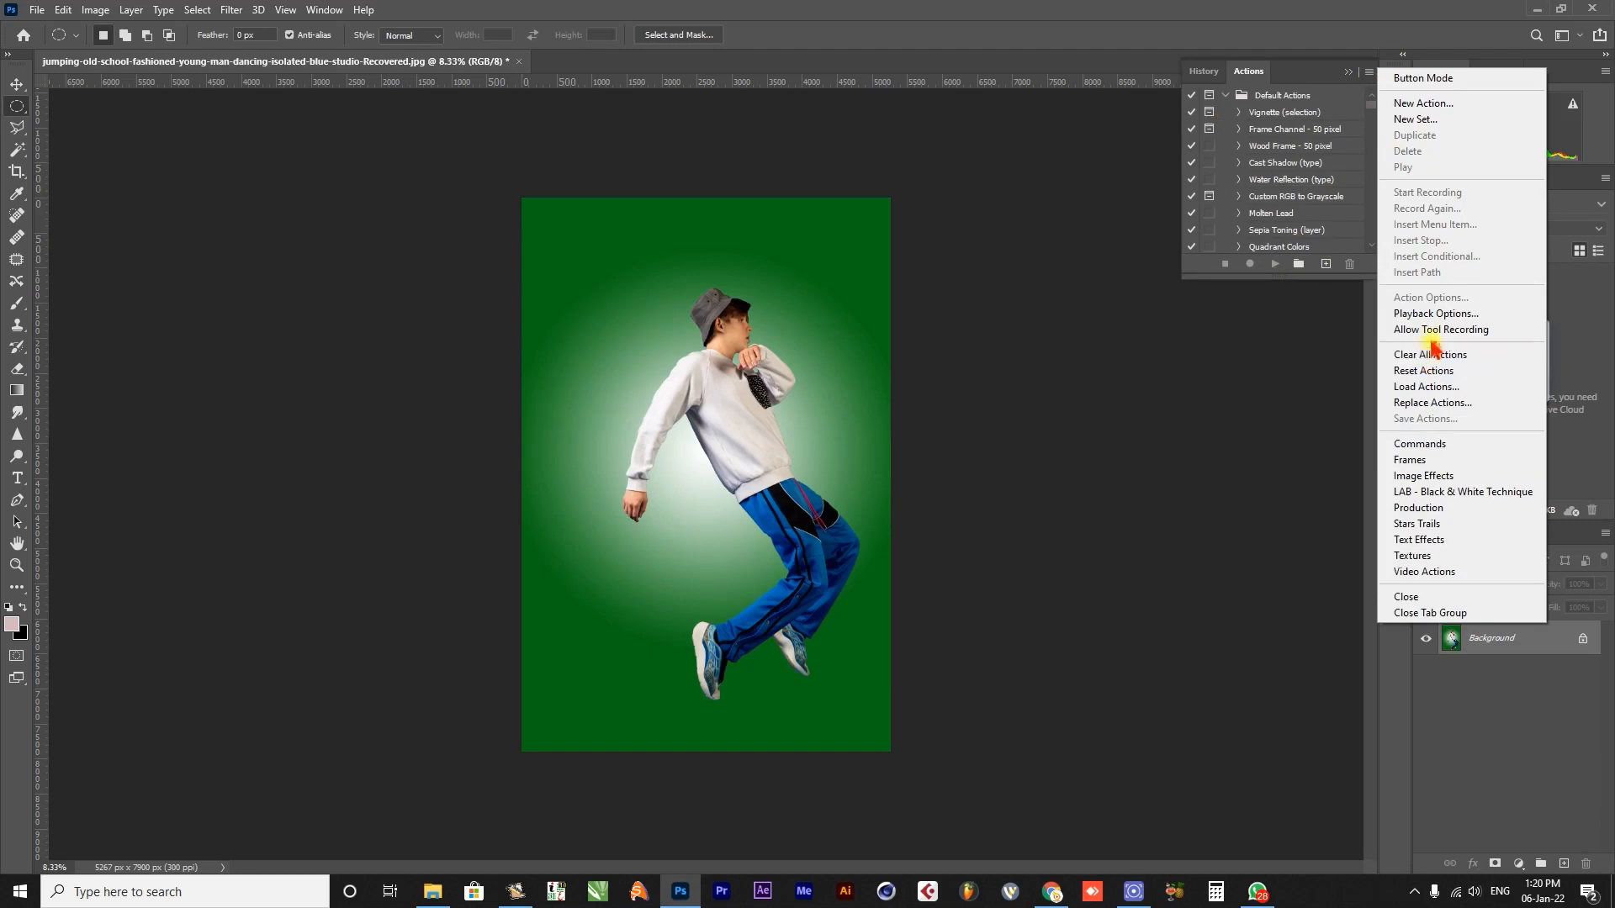
click(1424, 386)
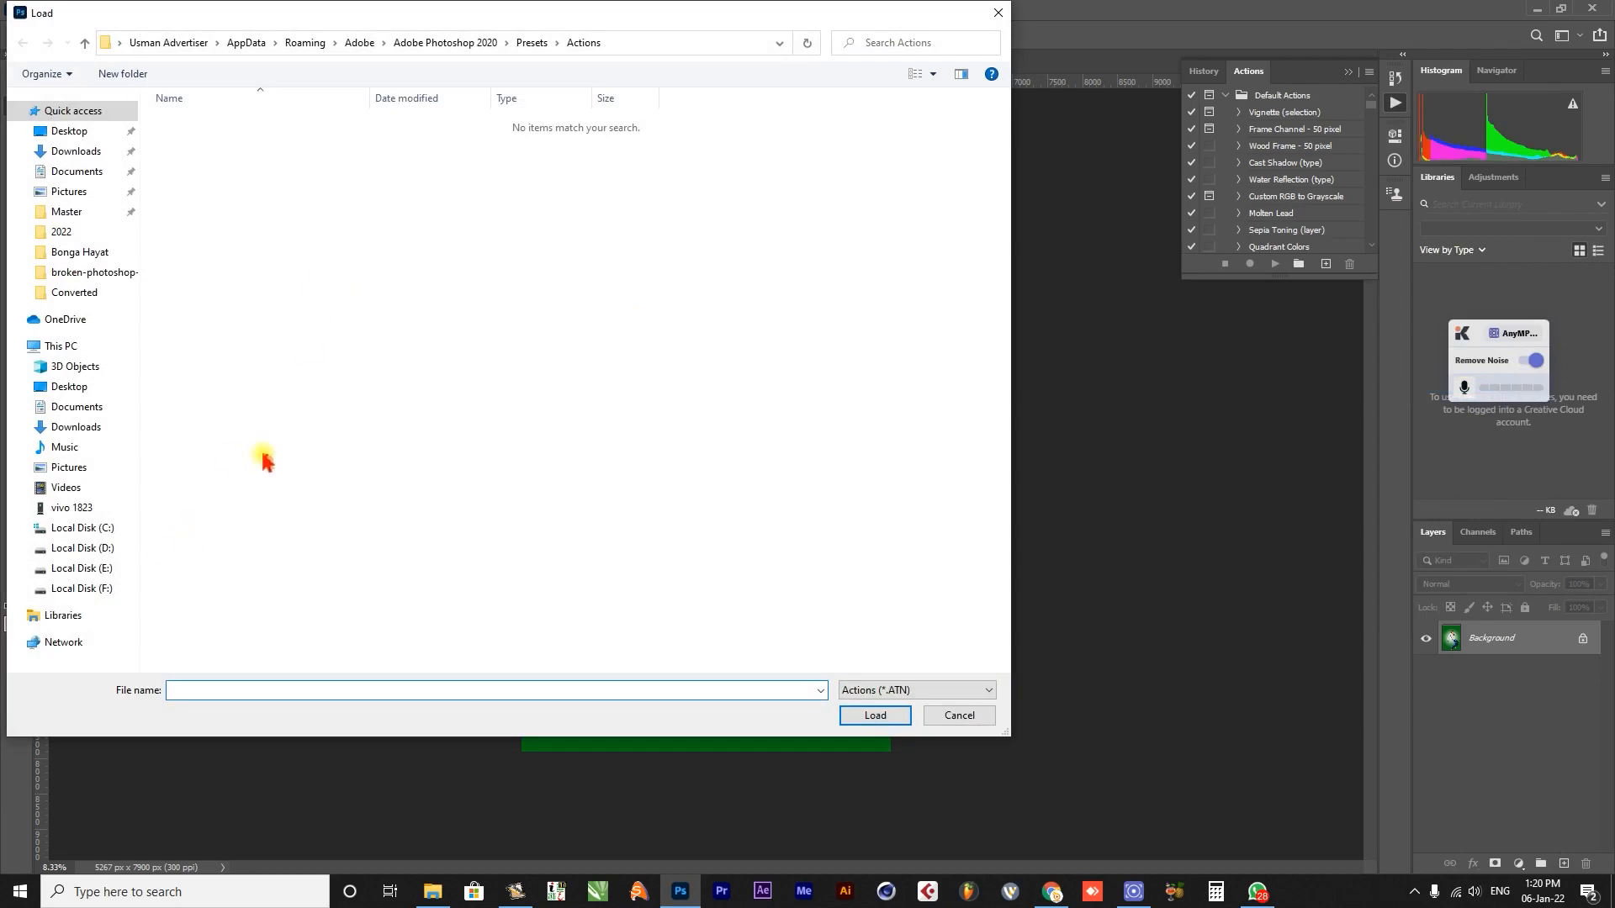
click(83, 588)
double_click(290, 341)
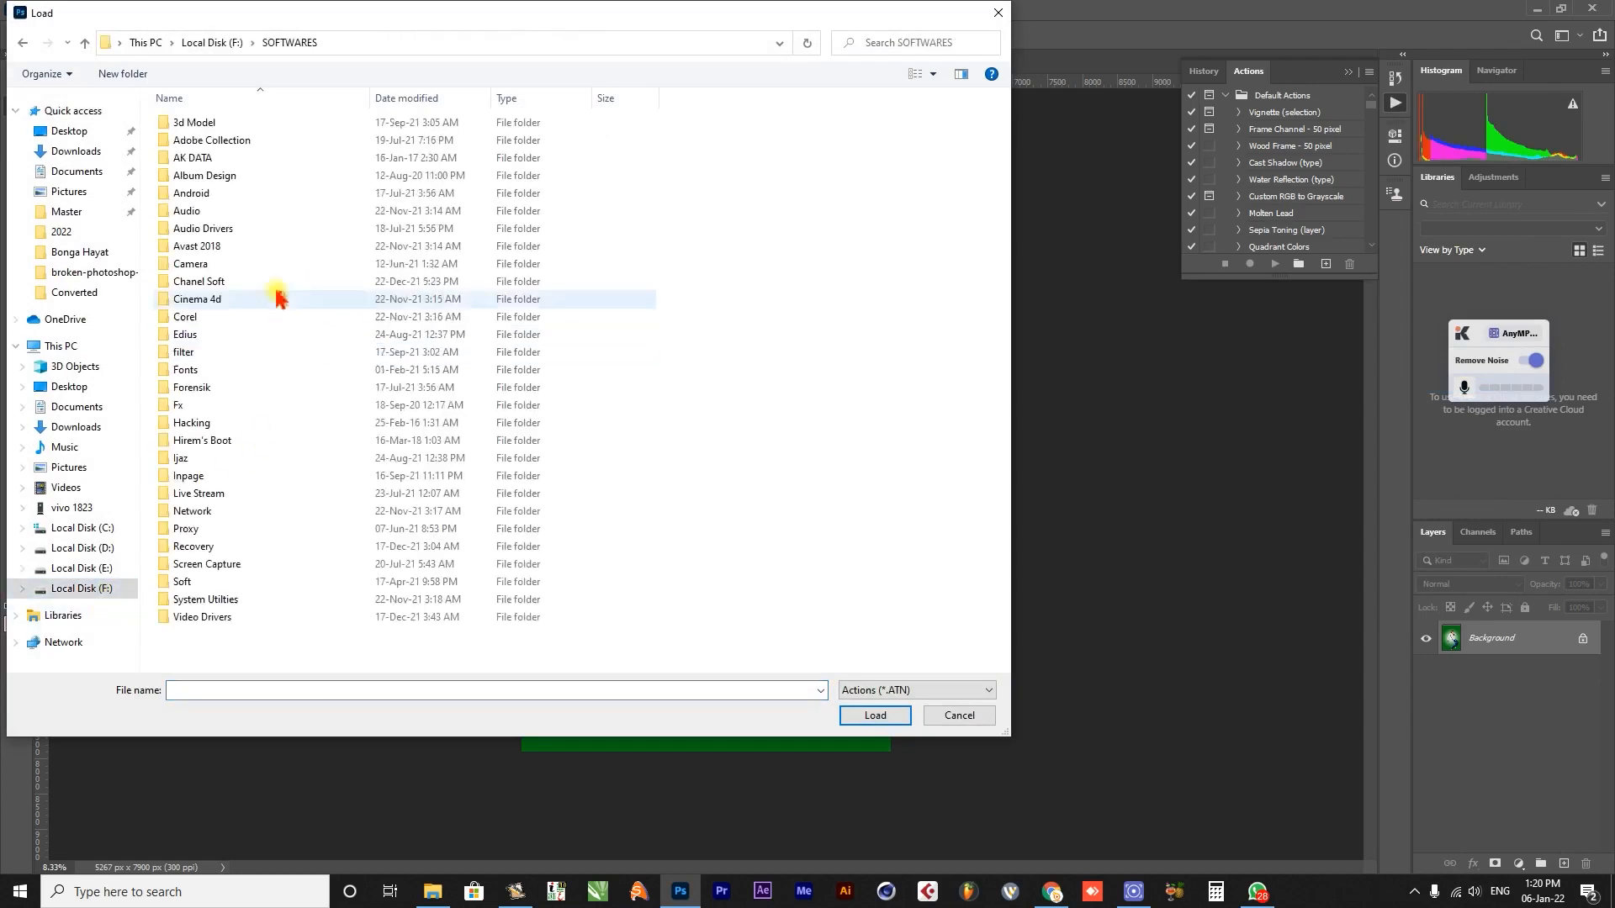
double_click(226, 140)
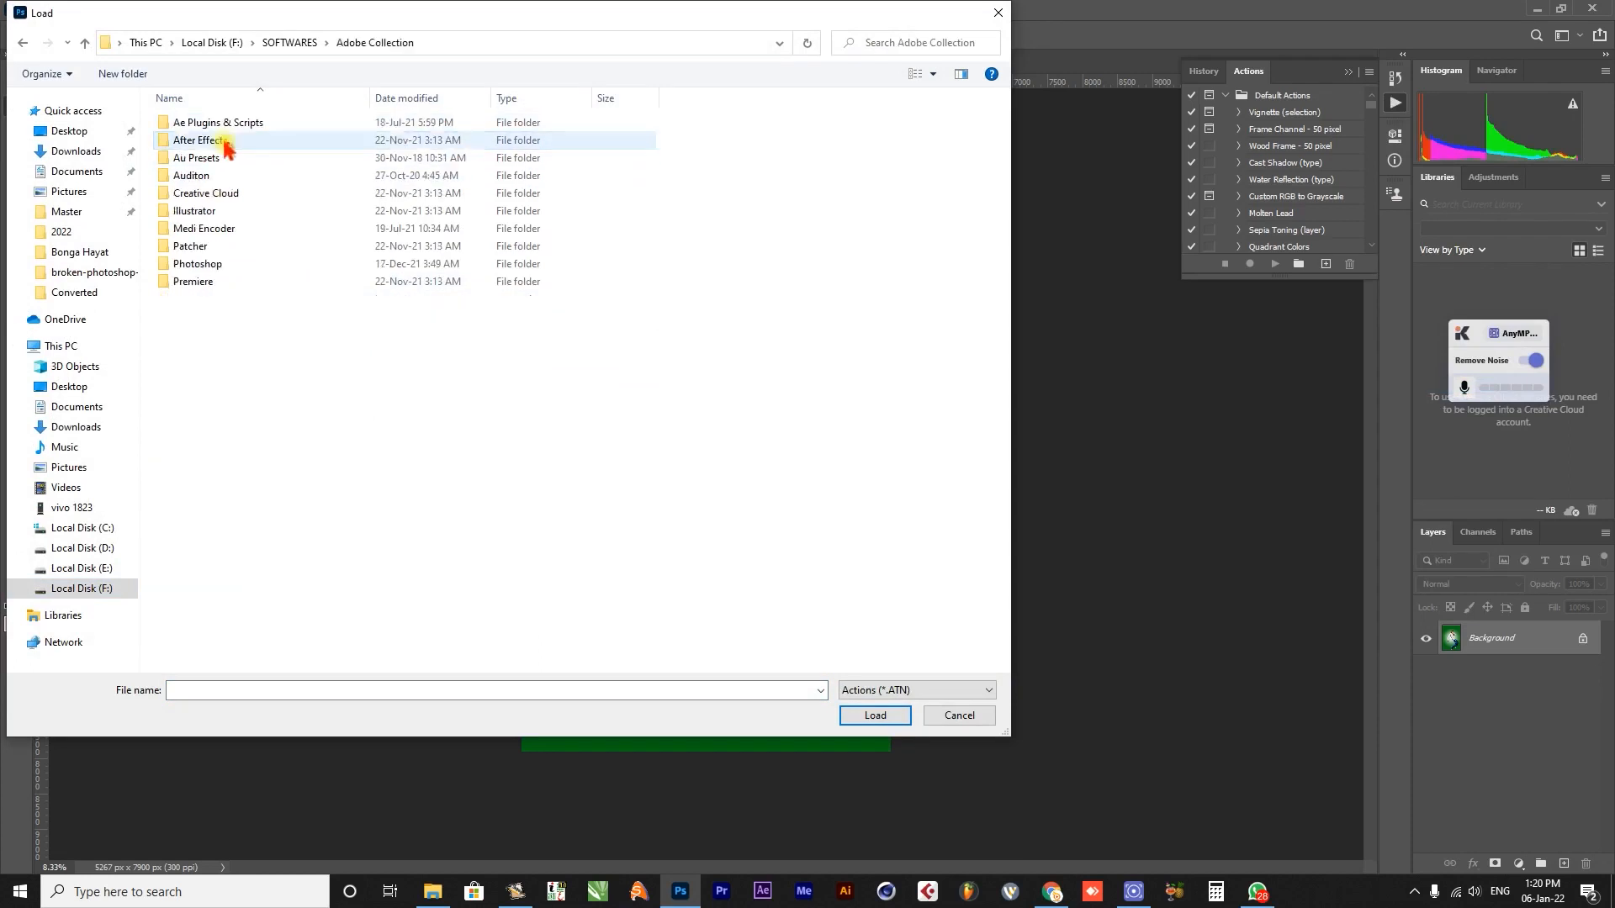
double_click(211, 267)
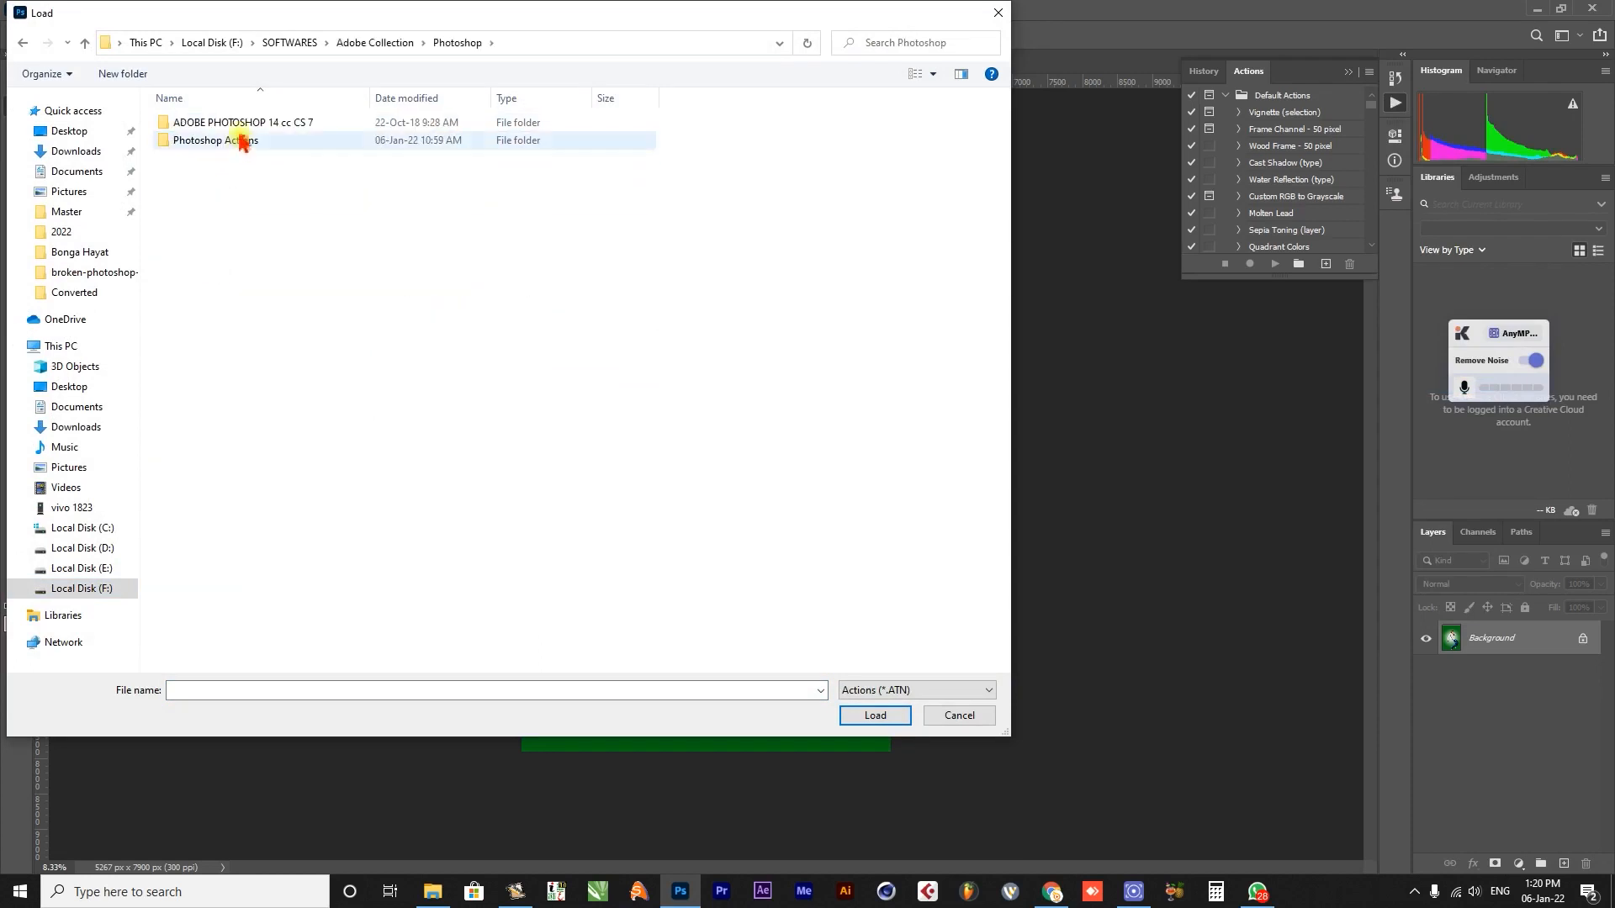
double_click(241, 140)
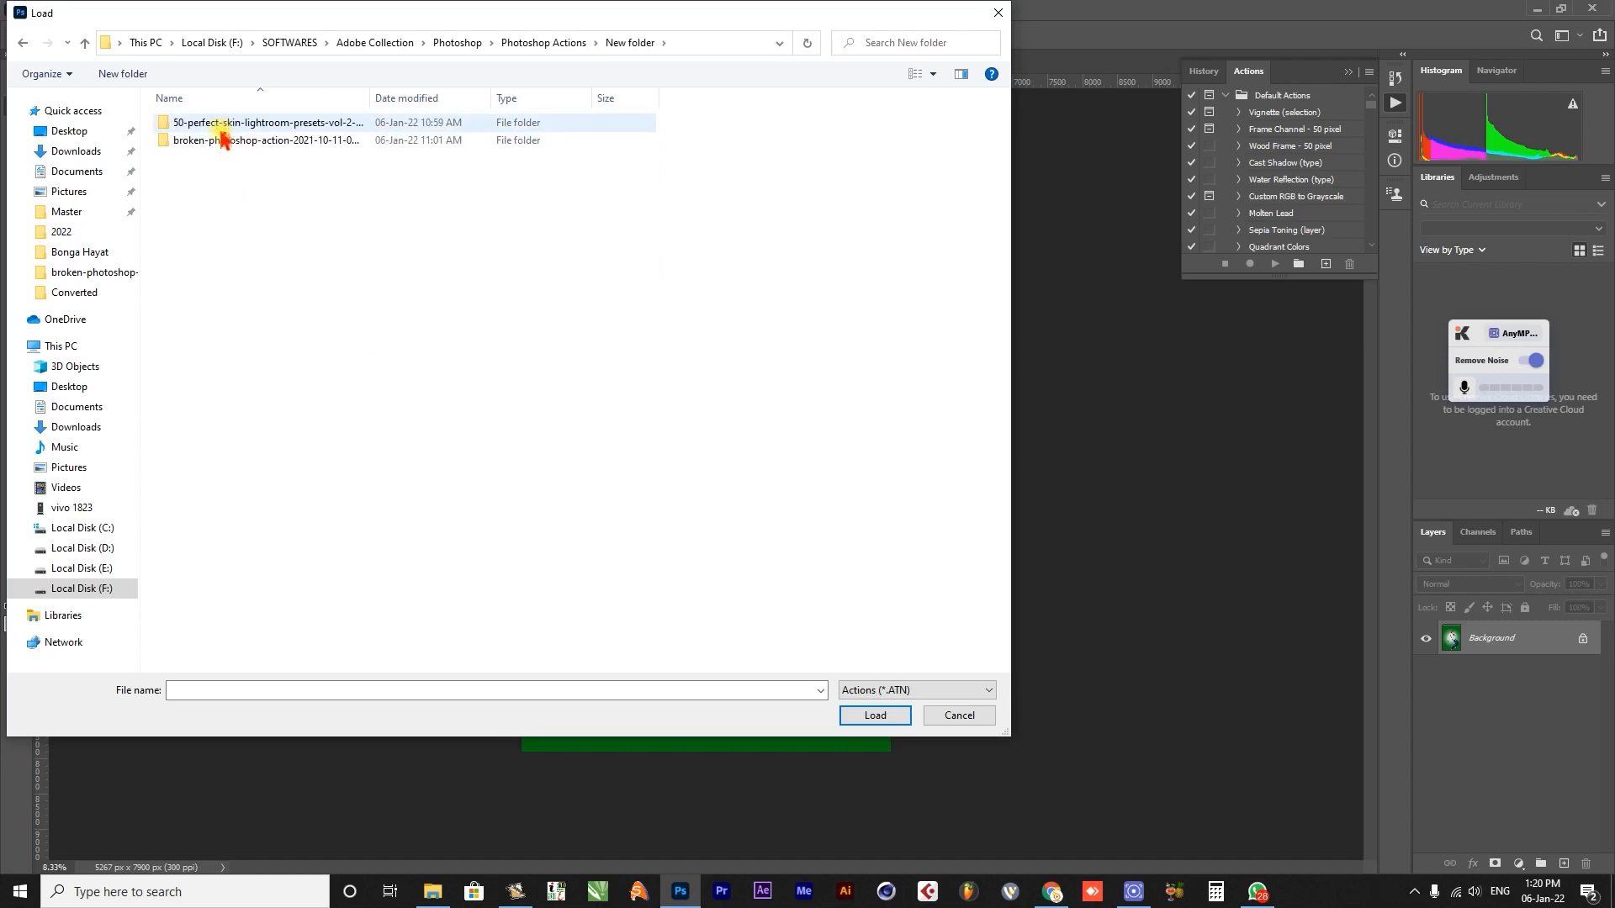
double_click(223, 140)
double_click(223, 125)
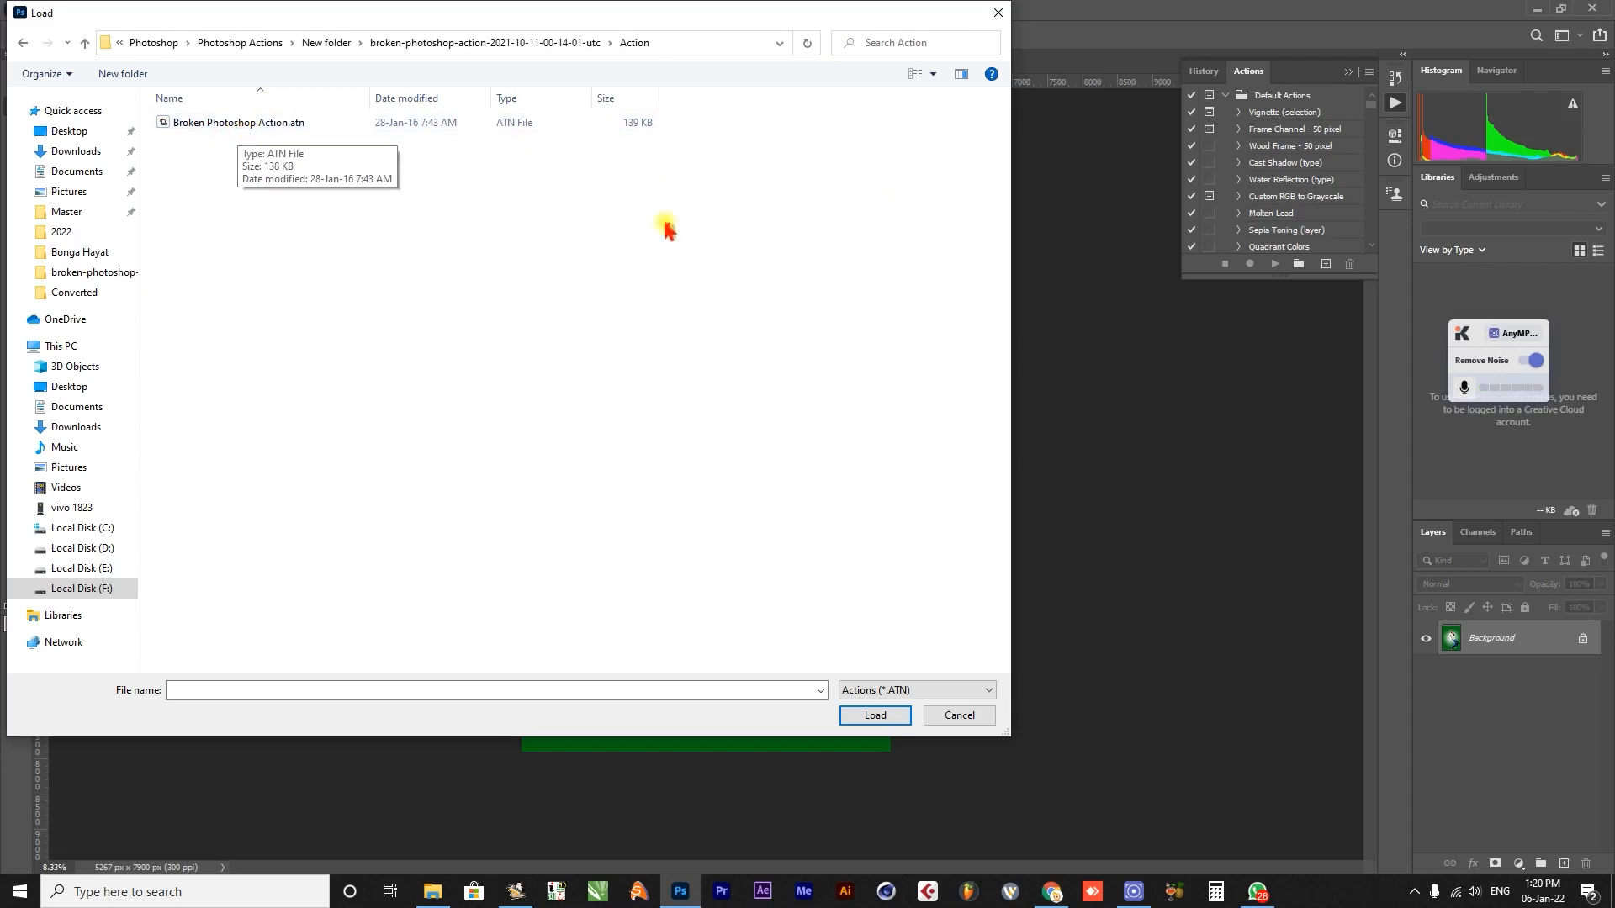
double_click(249, 119)
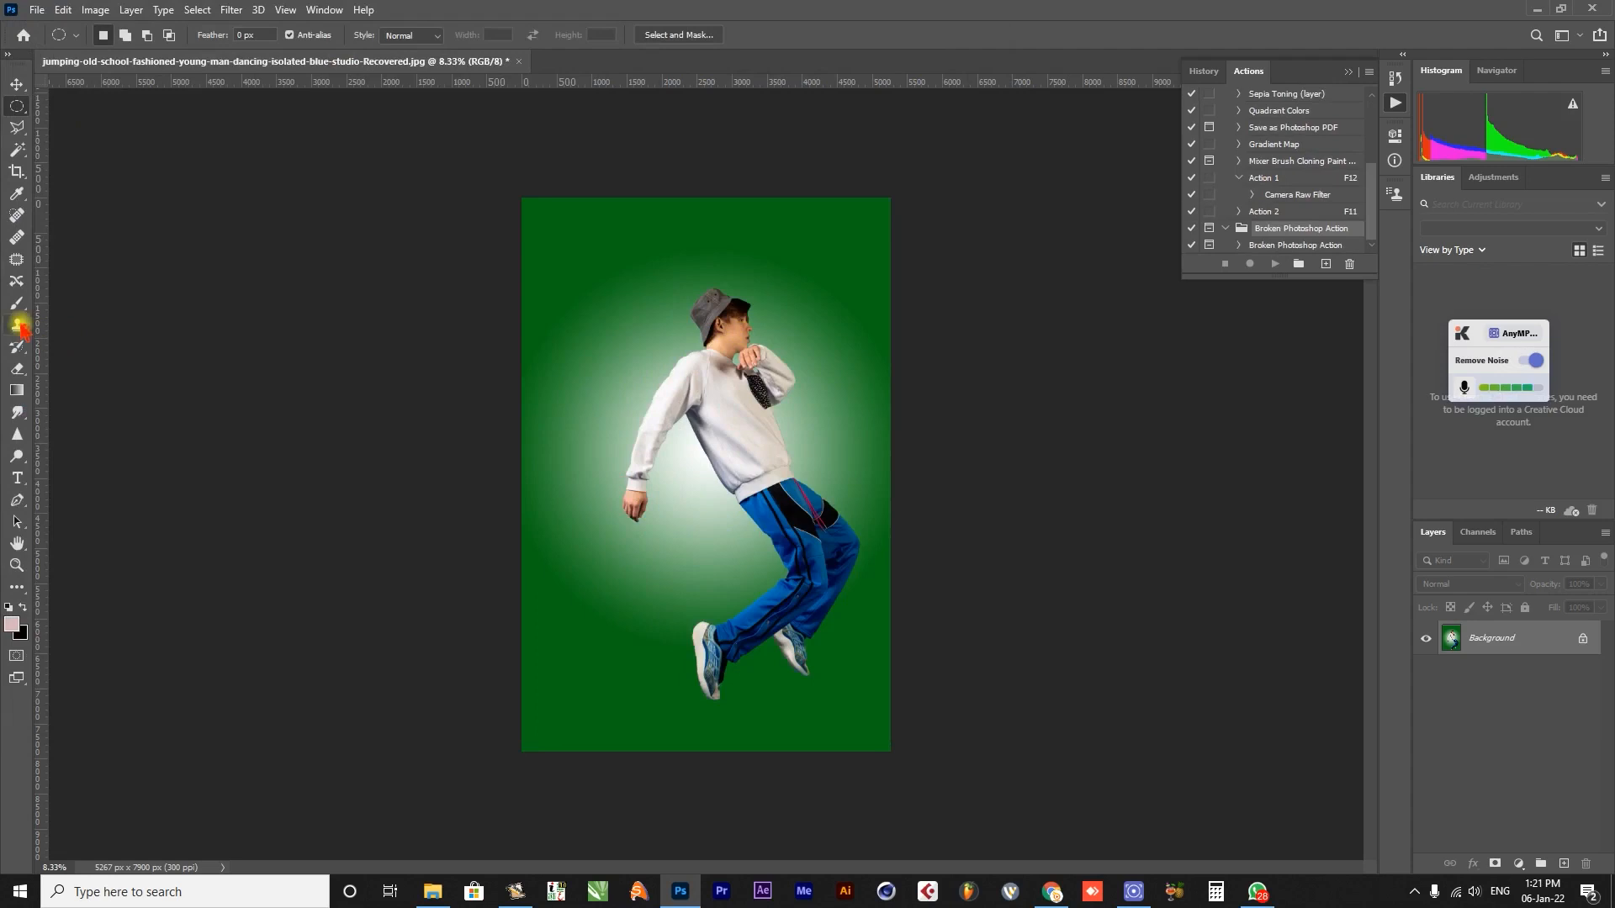
Import the Broken Brushes set for the Brush tool from the broken-photoshop-action folder under F: SOFTWARES, Adobe Collection, Photoshop, Photoshop Actions.
key(b)
click(115, 39)
click(226, 67)
click(300, 293)
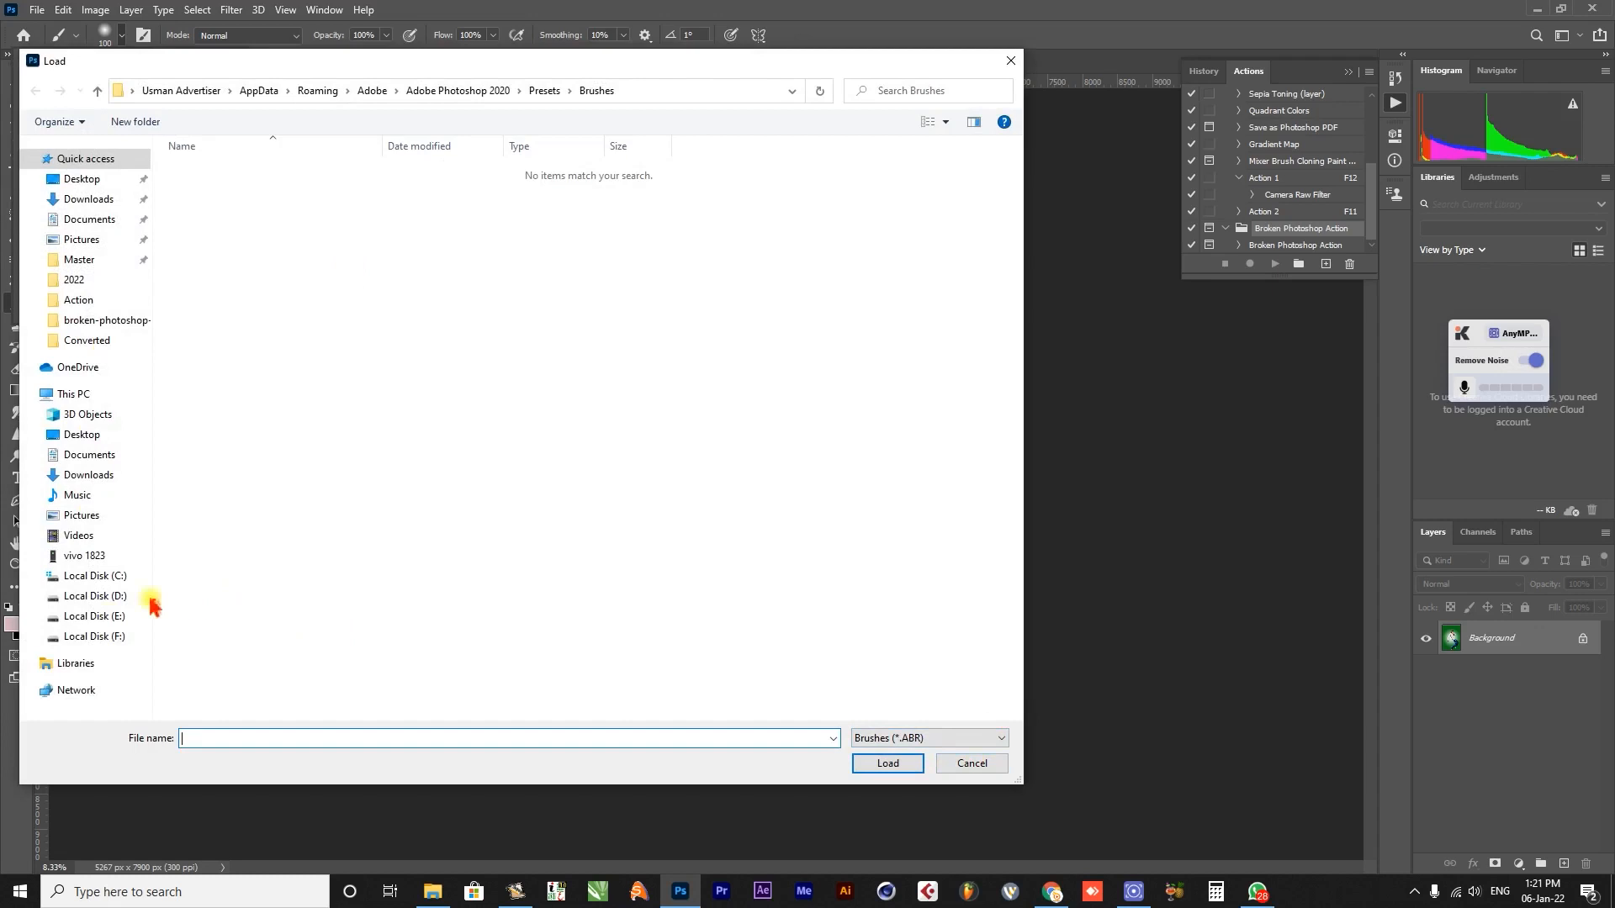
click(118, 636)
double_click(250, 385)
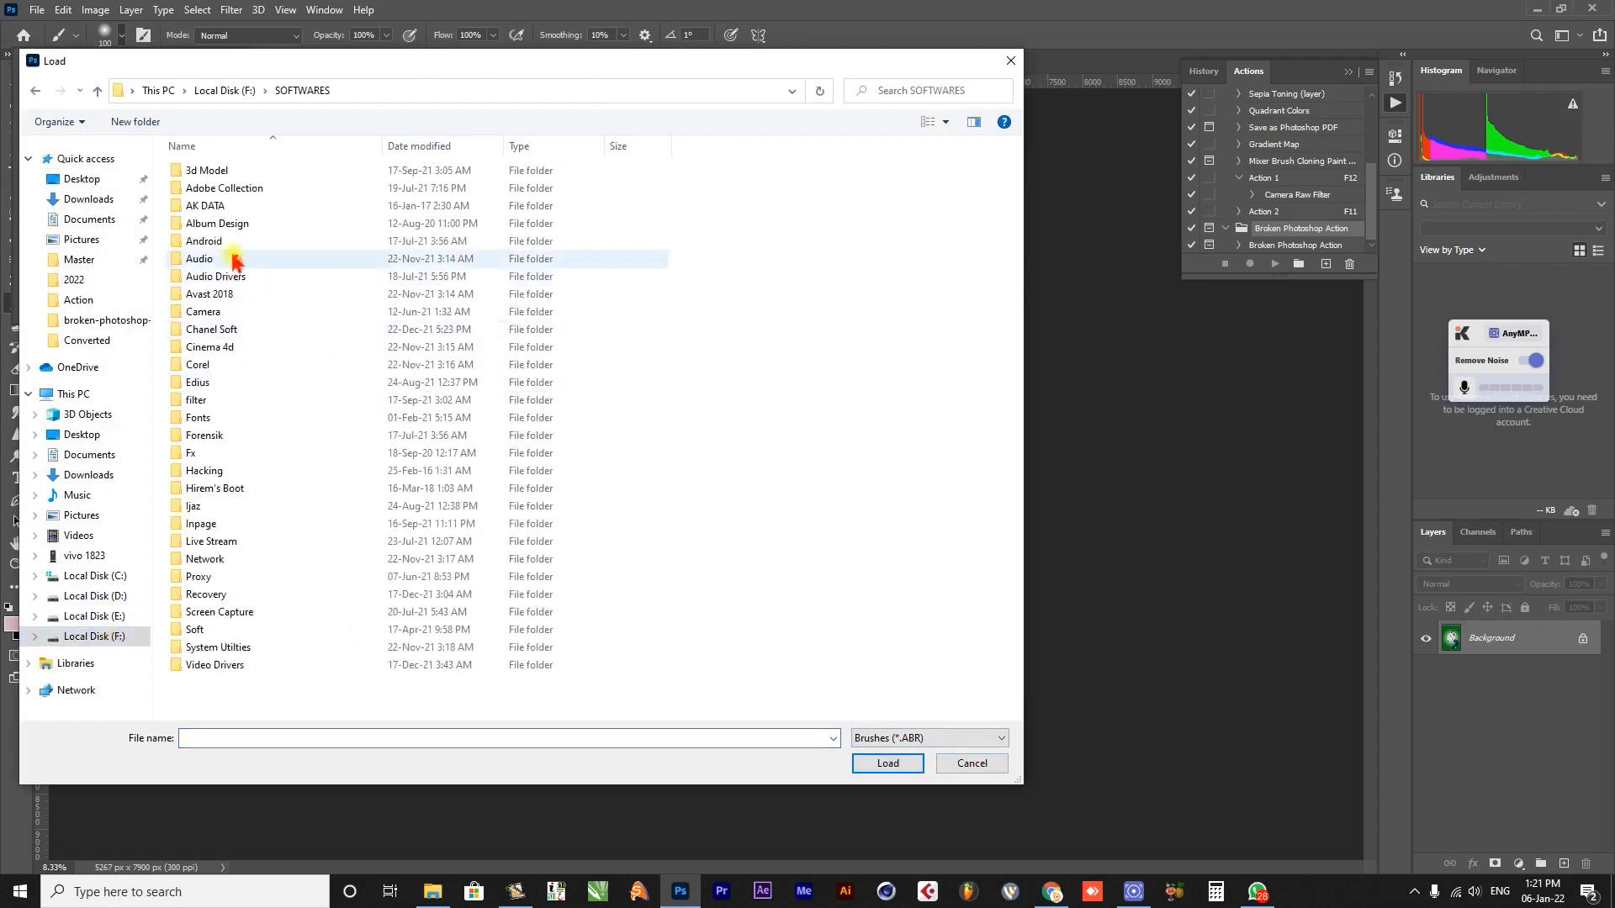
double_click(232, 188)
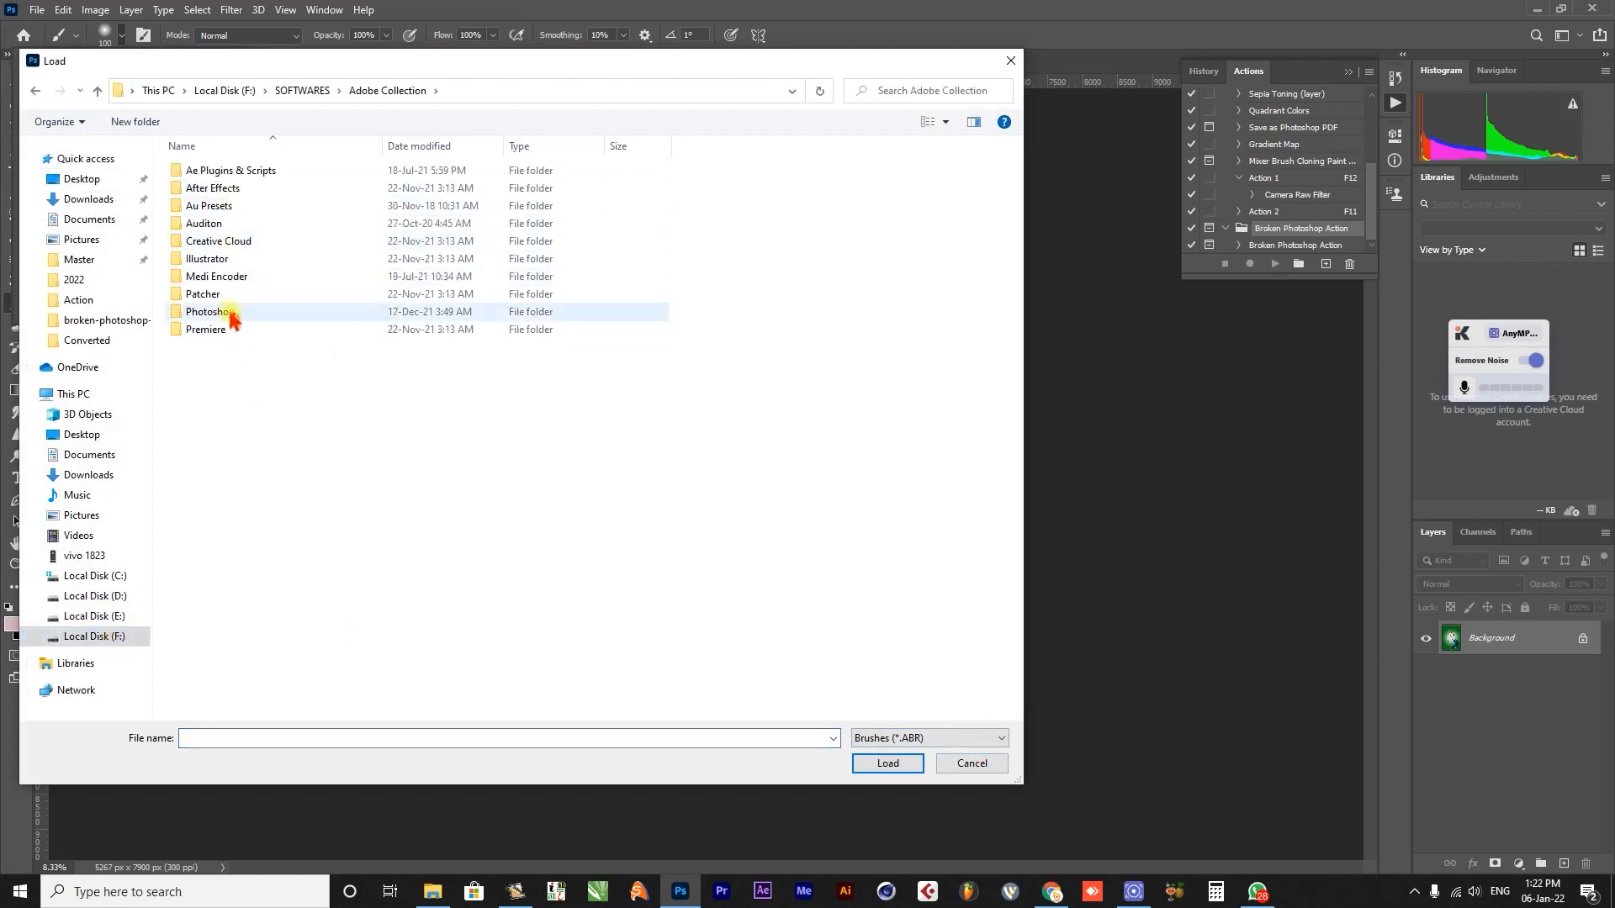
double_click(232, 314)
double_click(222, 188)
double_click(209, 169)
double_click(222, 188)
double_click(216, 187)
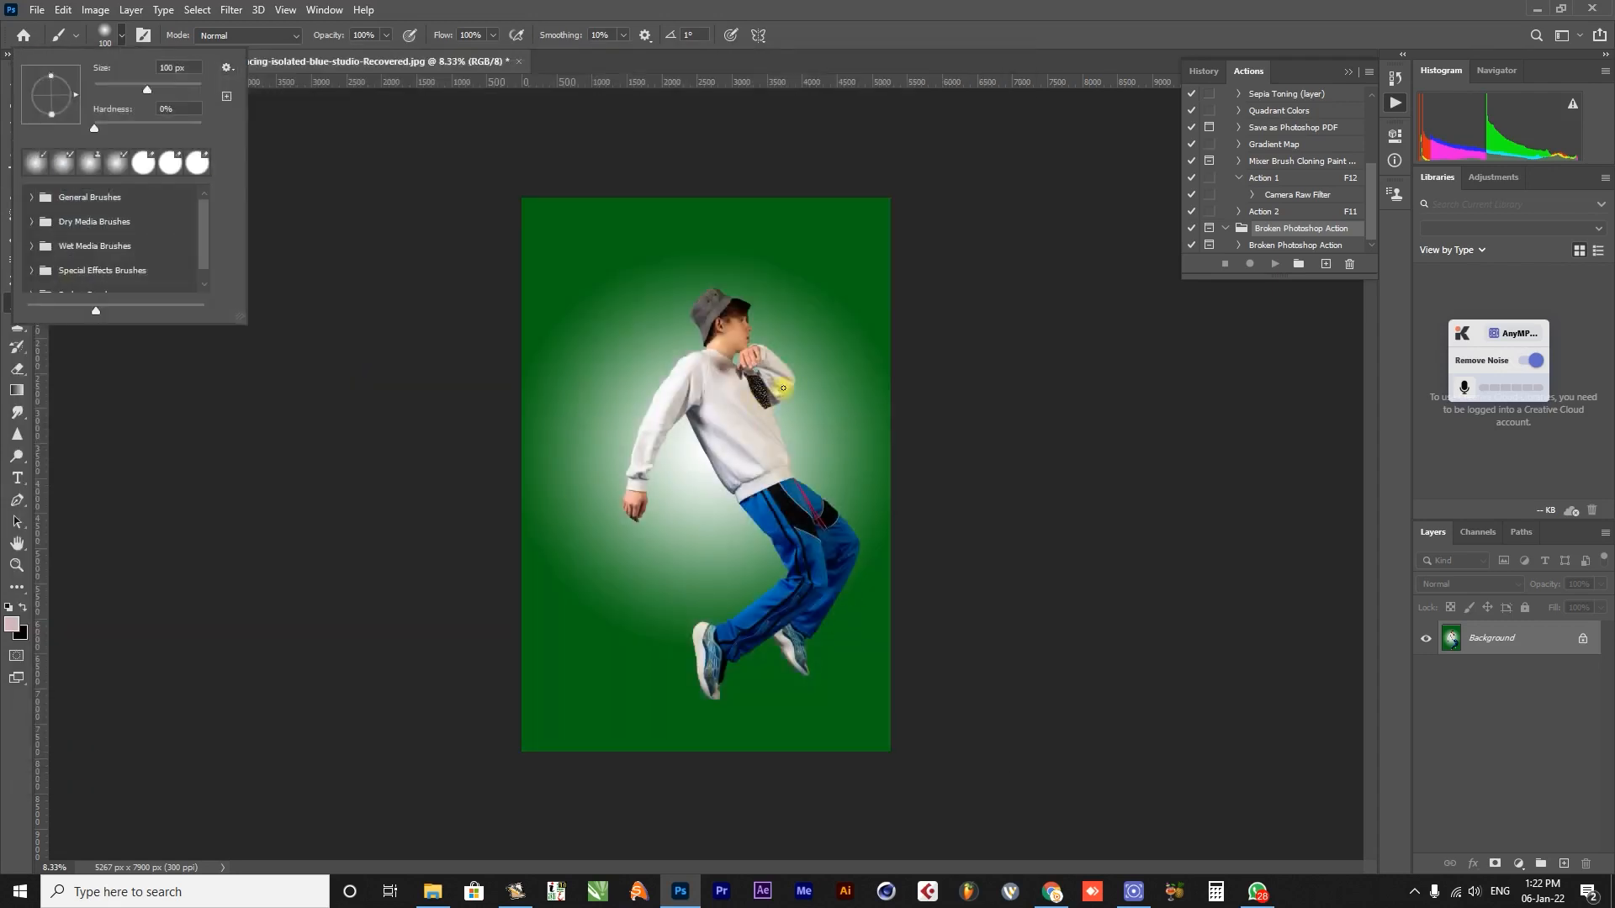
drag(201, 242, 193, 275)
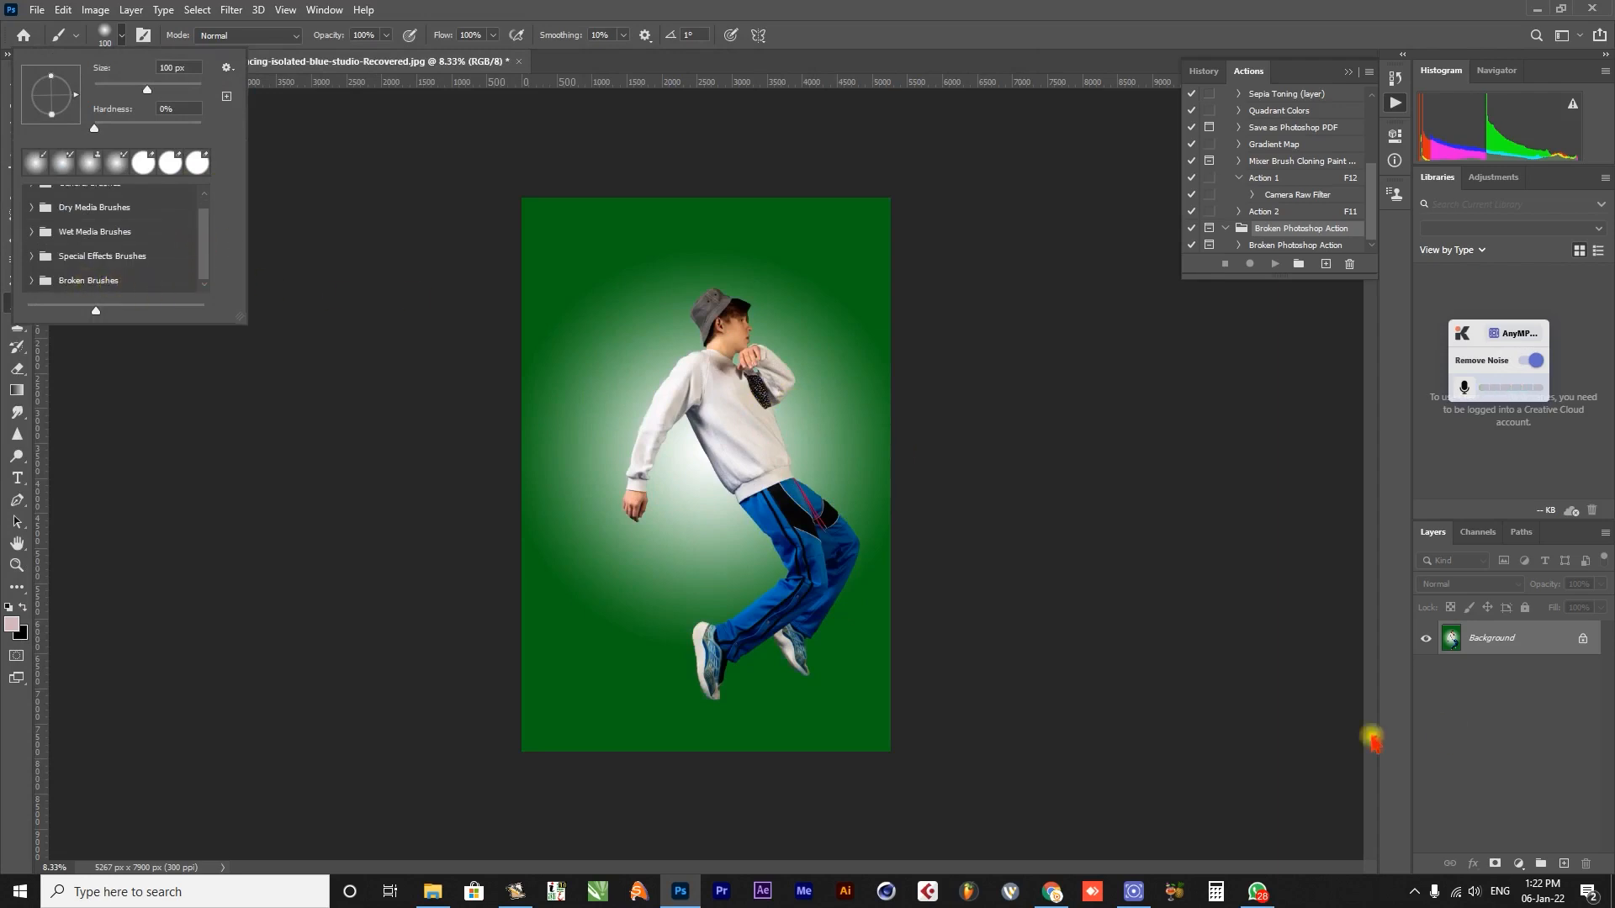
click(1538, 732)
click(1521, 757)
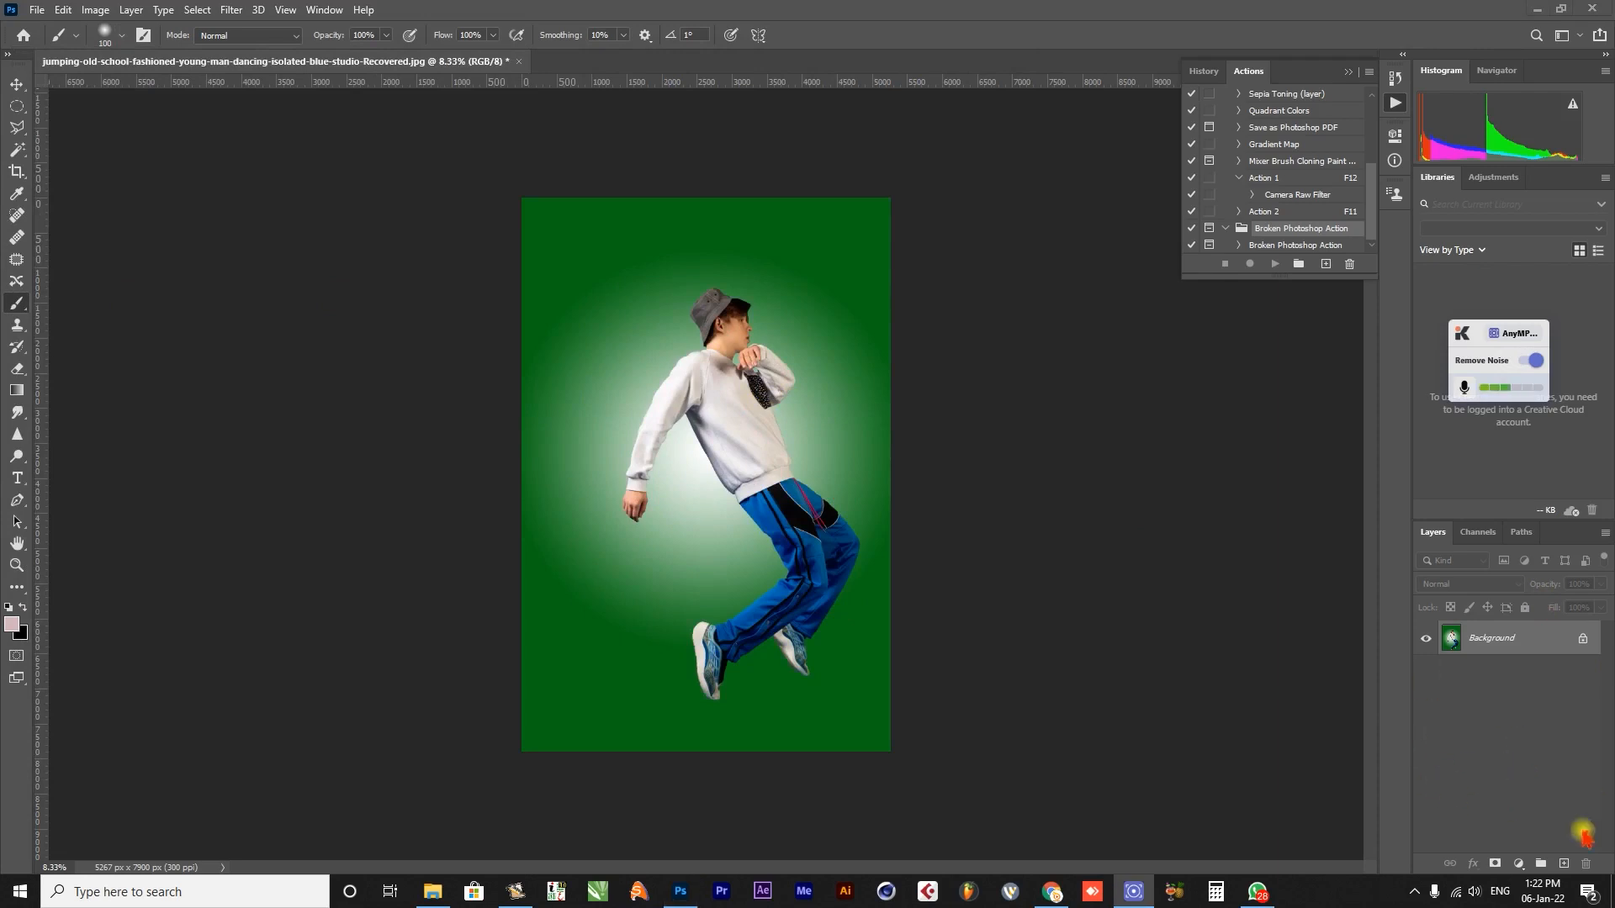
Create a new layer above the Background and name it "area".
click(1561, 862)
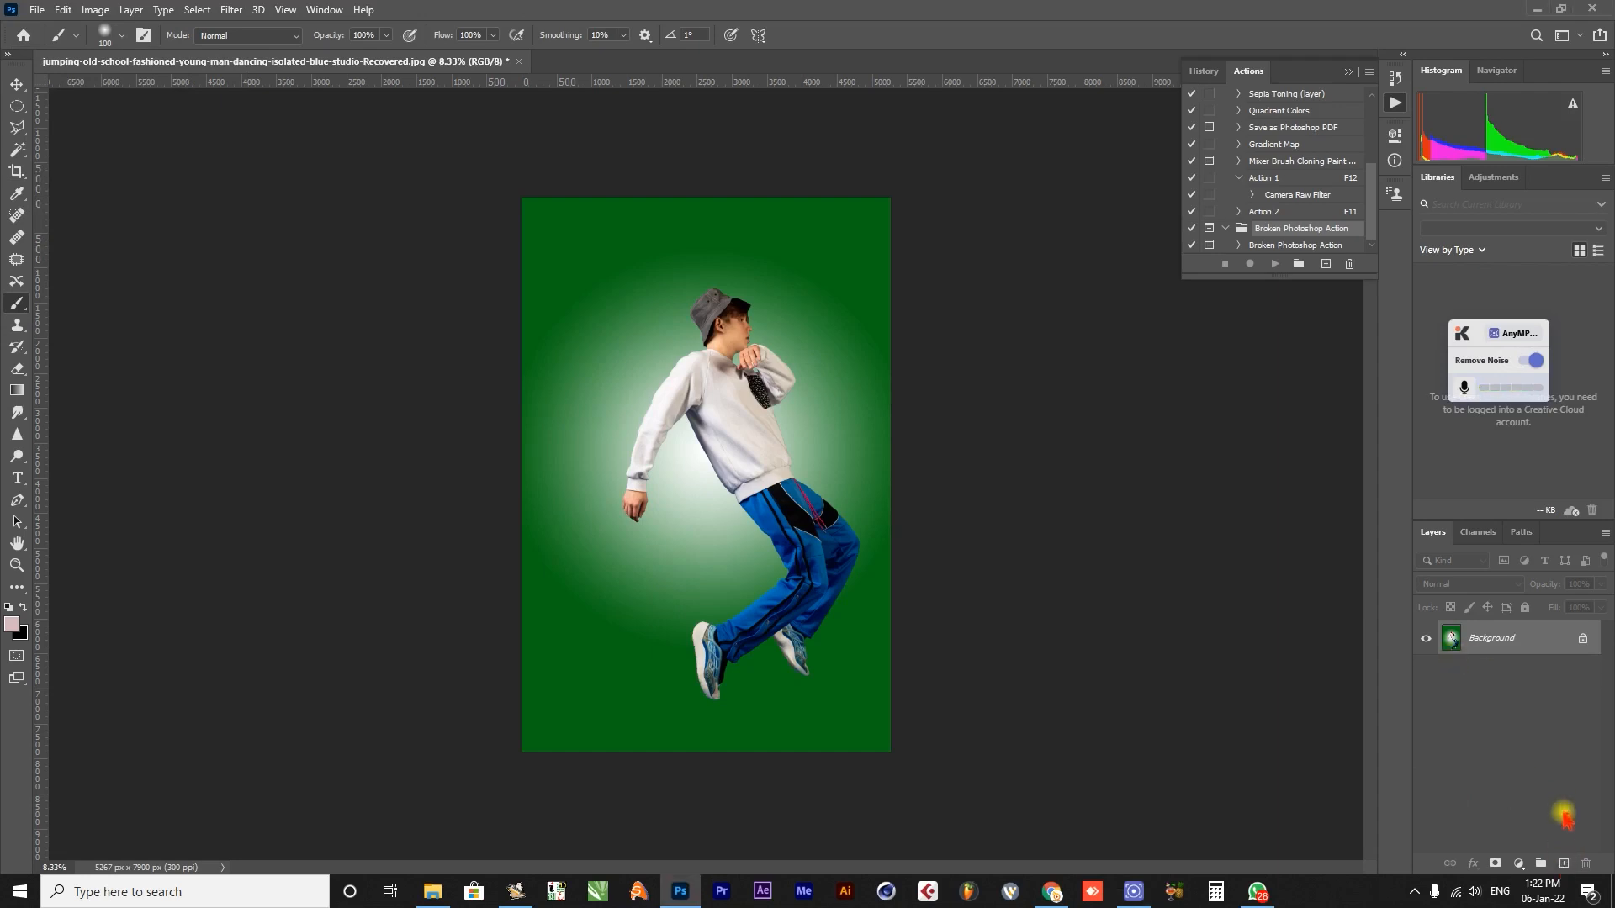
click(1562, 862)
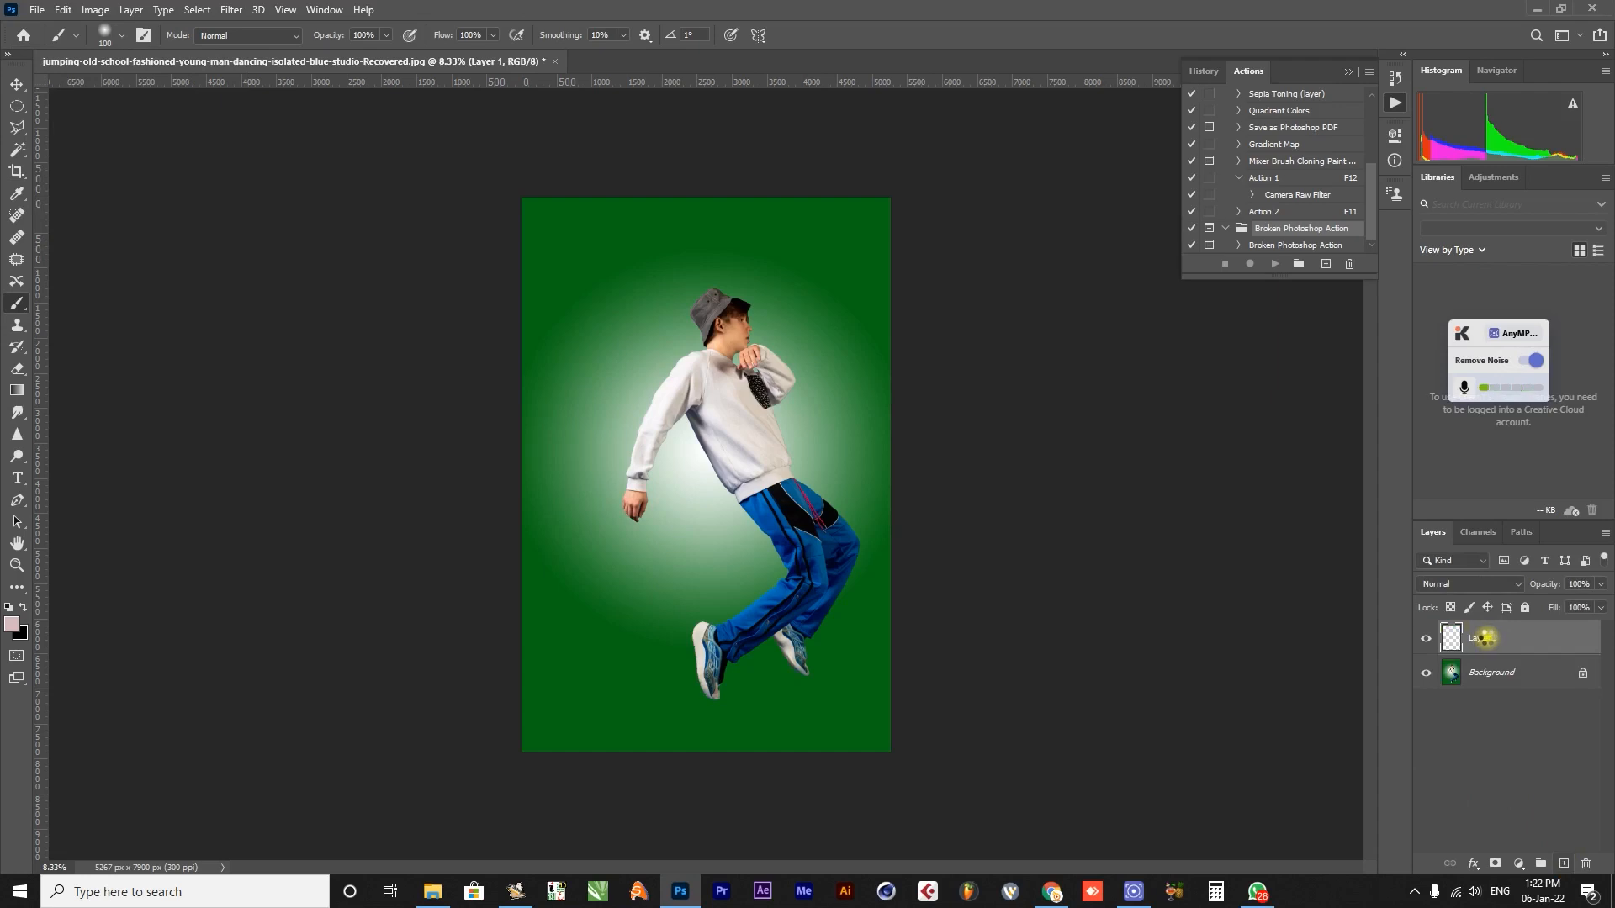
double_click(1483, 637)
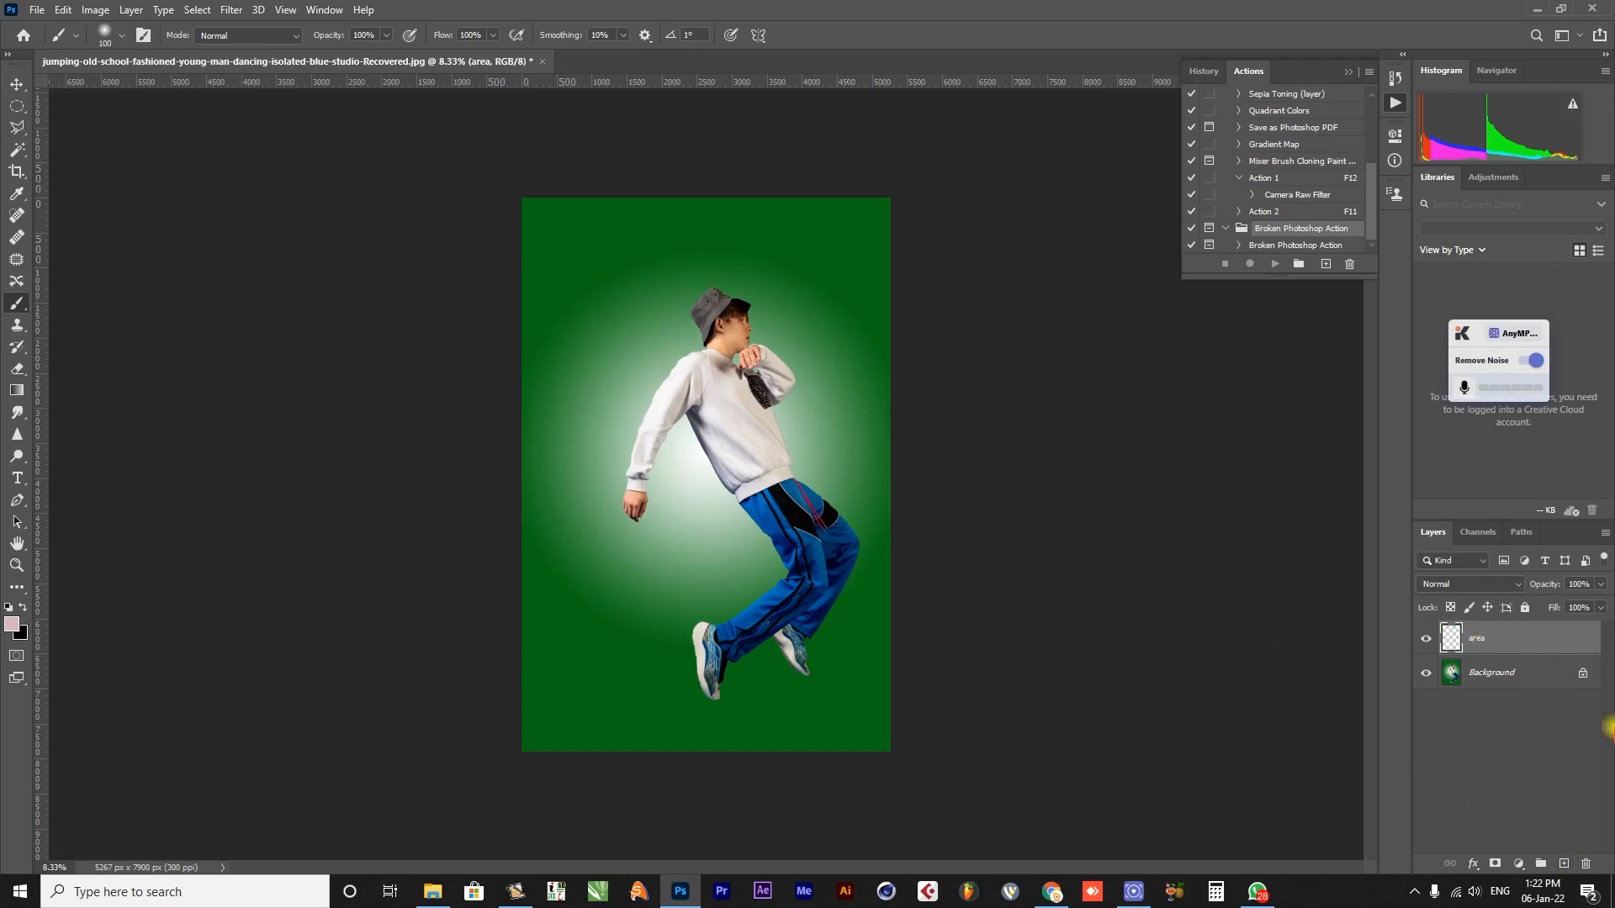
Select the dancing man on the Background layer with the Quick Selection tool, from hat to shoes.
click(1522, 677)
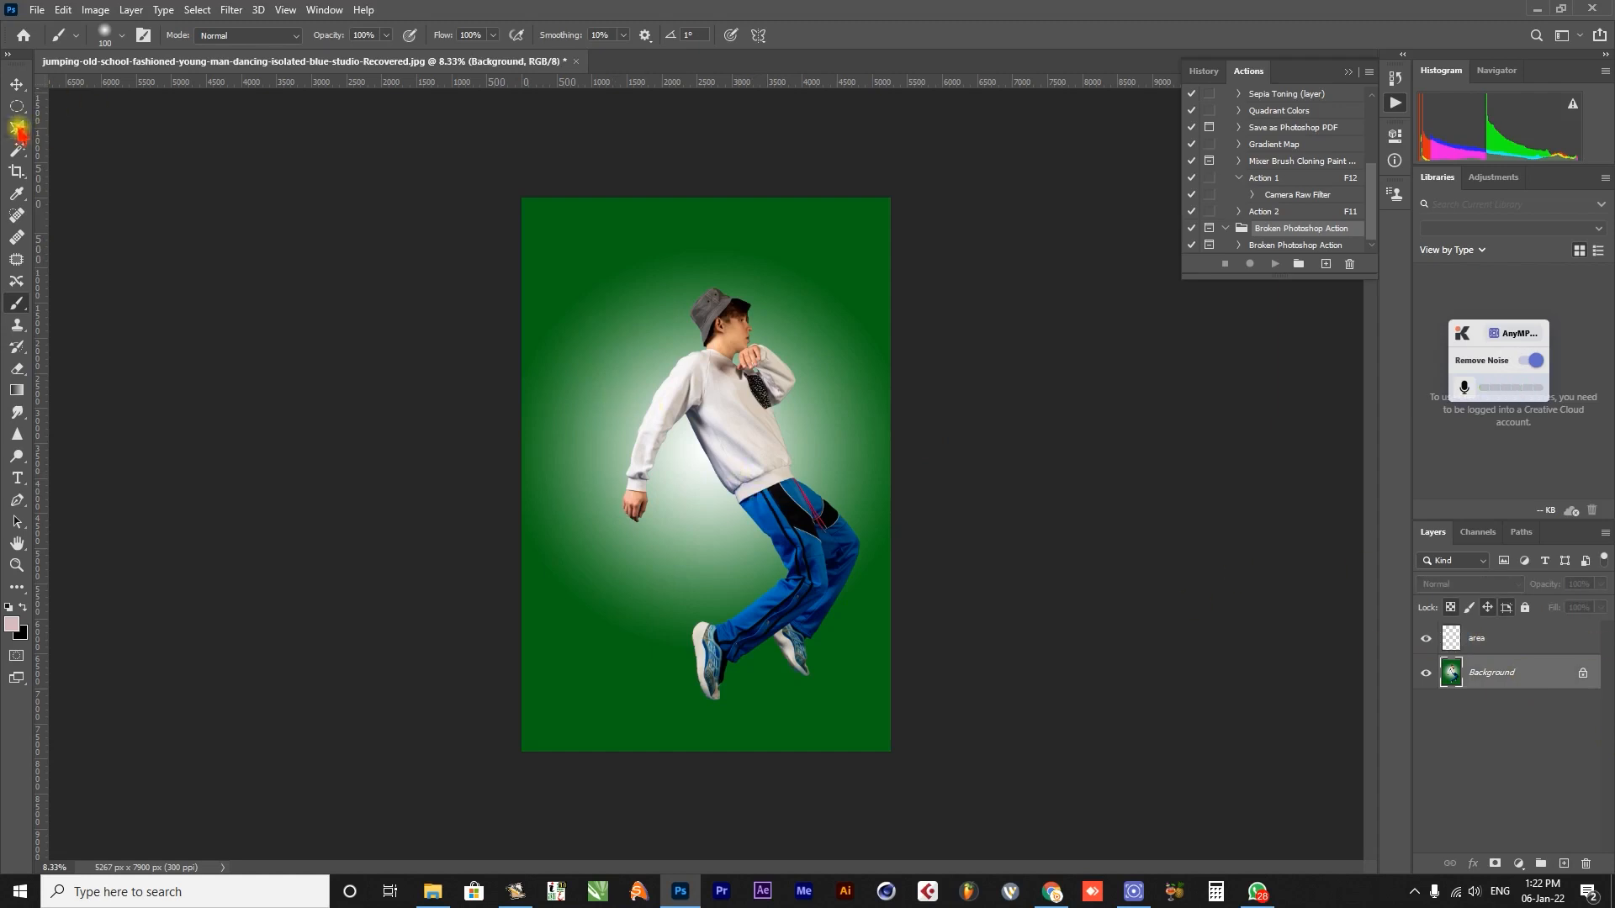
click(18, 150)
right_click(18, 151)
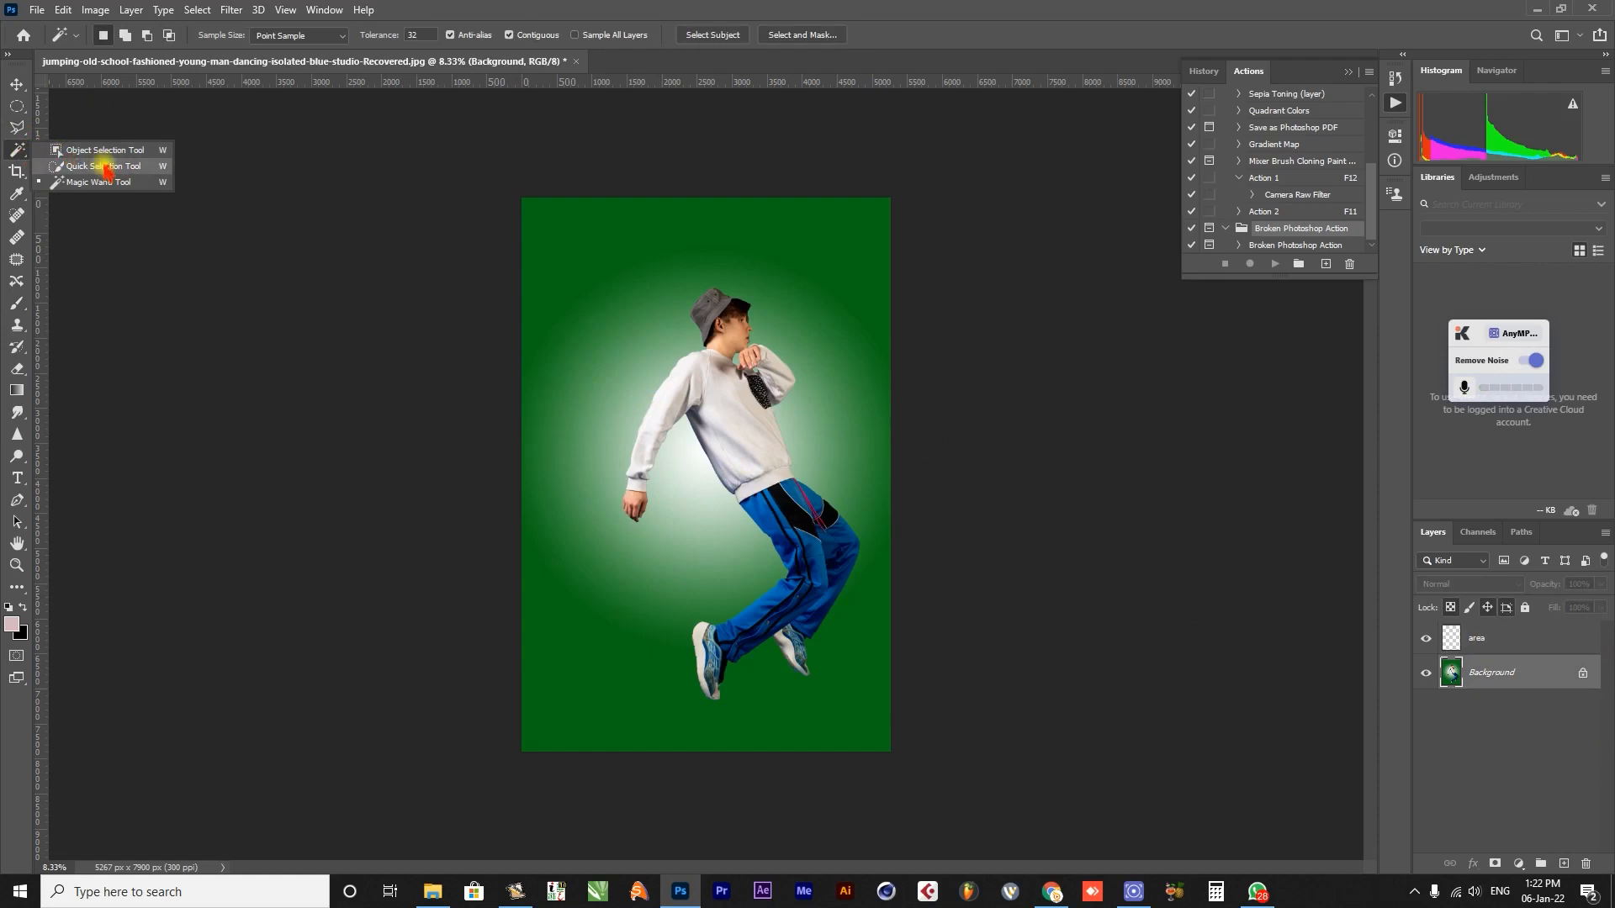
click(94, 166)
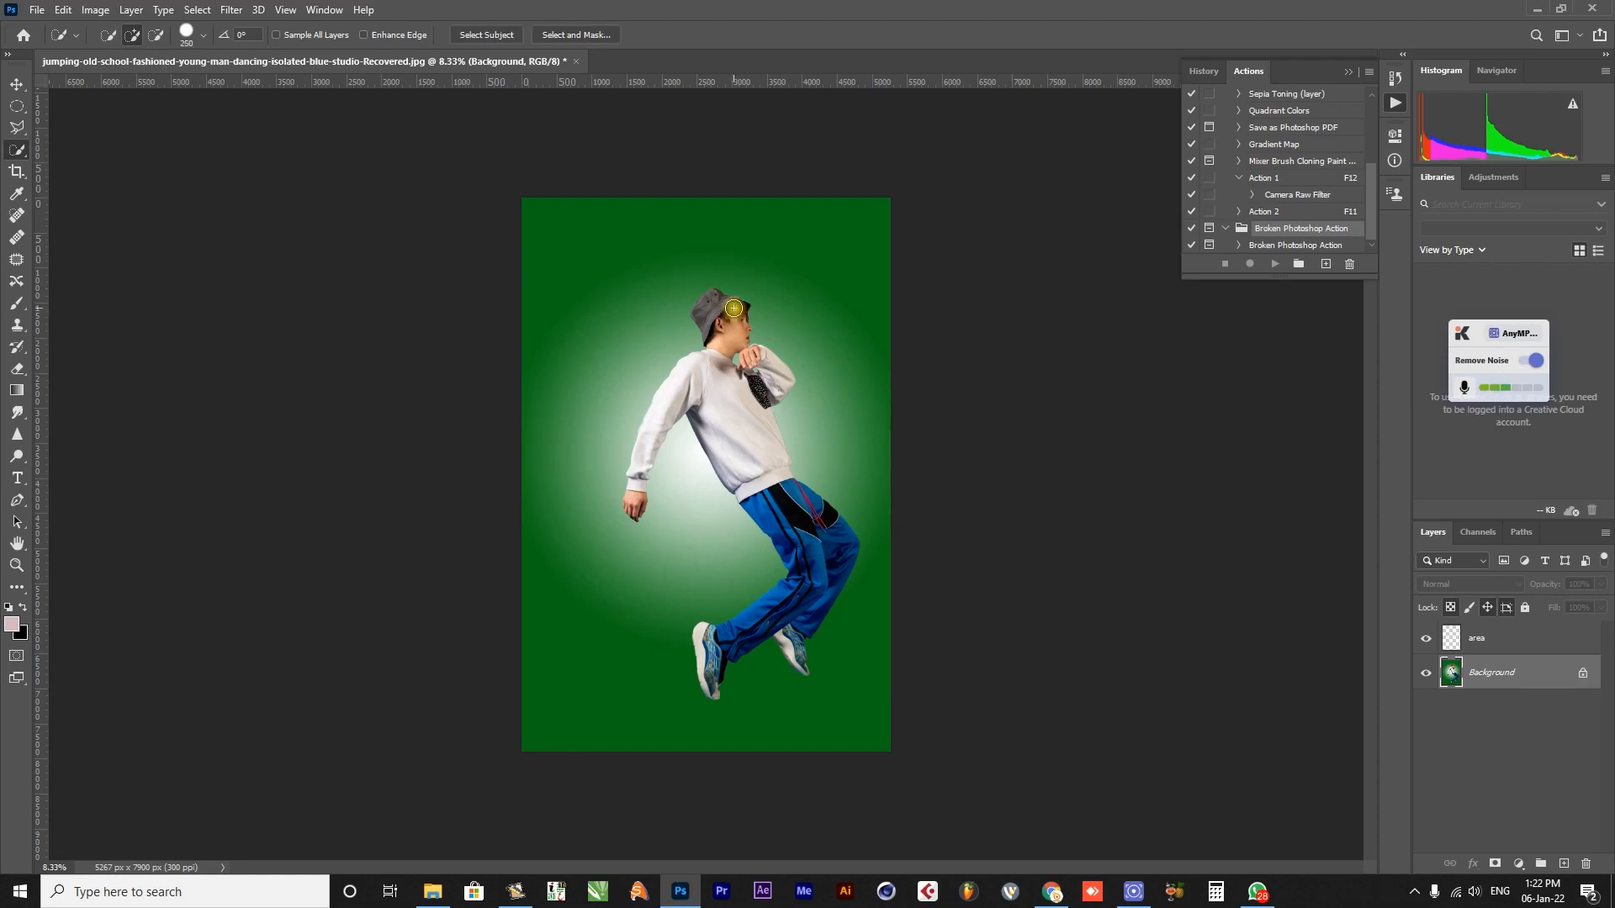
mouse_move(733, 306)
mouse_down()
mouse_move(705, 324)
mouse_move(715, 344)
mouse_move(692, 383)
mouse_up()
mouse_move(649, 468)
mouse_down()
mouse_move(702, 387)
mouse_move(752, 441)
mouse_up()
mouse_move(790, 504)
mouse_down()
mouse_move(841, 559)
mouse_move(821, 581)
mouse_move(801, 503)
mouse_move(773, 616)
mouse_move(712, 655)
mouse_move(696, 633)
mouse_move(762, 651)
mouse_move(795, 660)
mouse_up()
alt+click(687, 634)
Refine the selection edge around the heel of the rear shoe with a smaller Quick Selection brush and fit the image to the screen.
key(z)
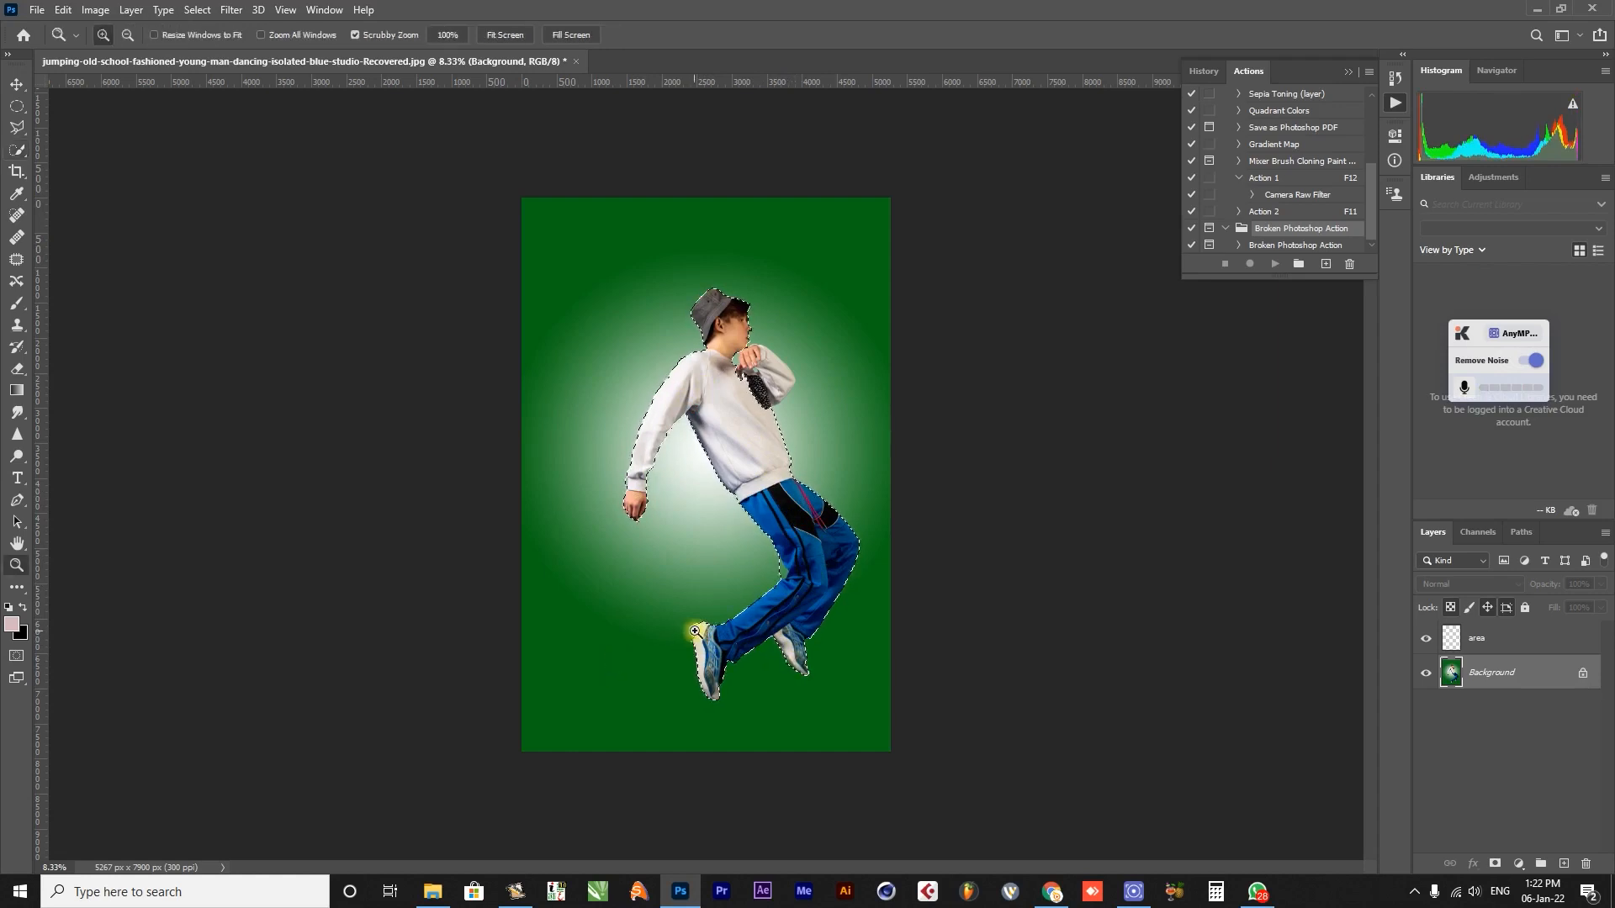
double_click(694, 633)
drag(673, 580, 642, 502)
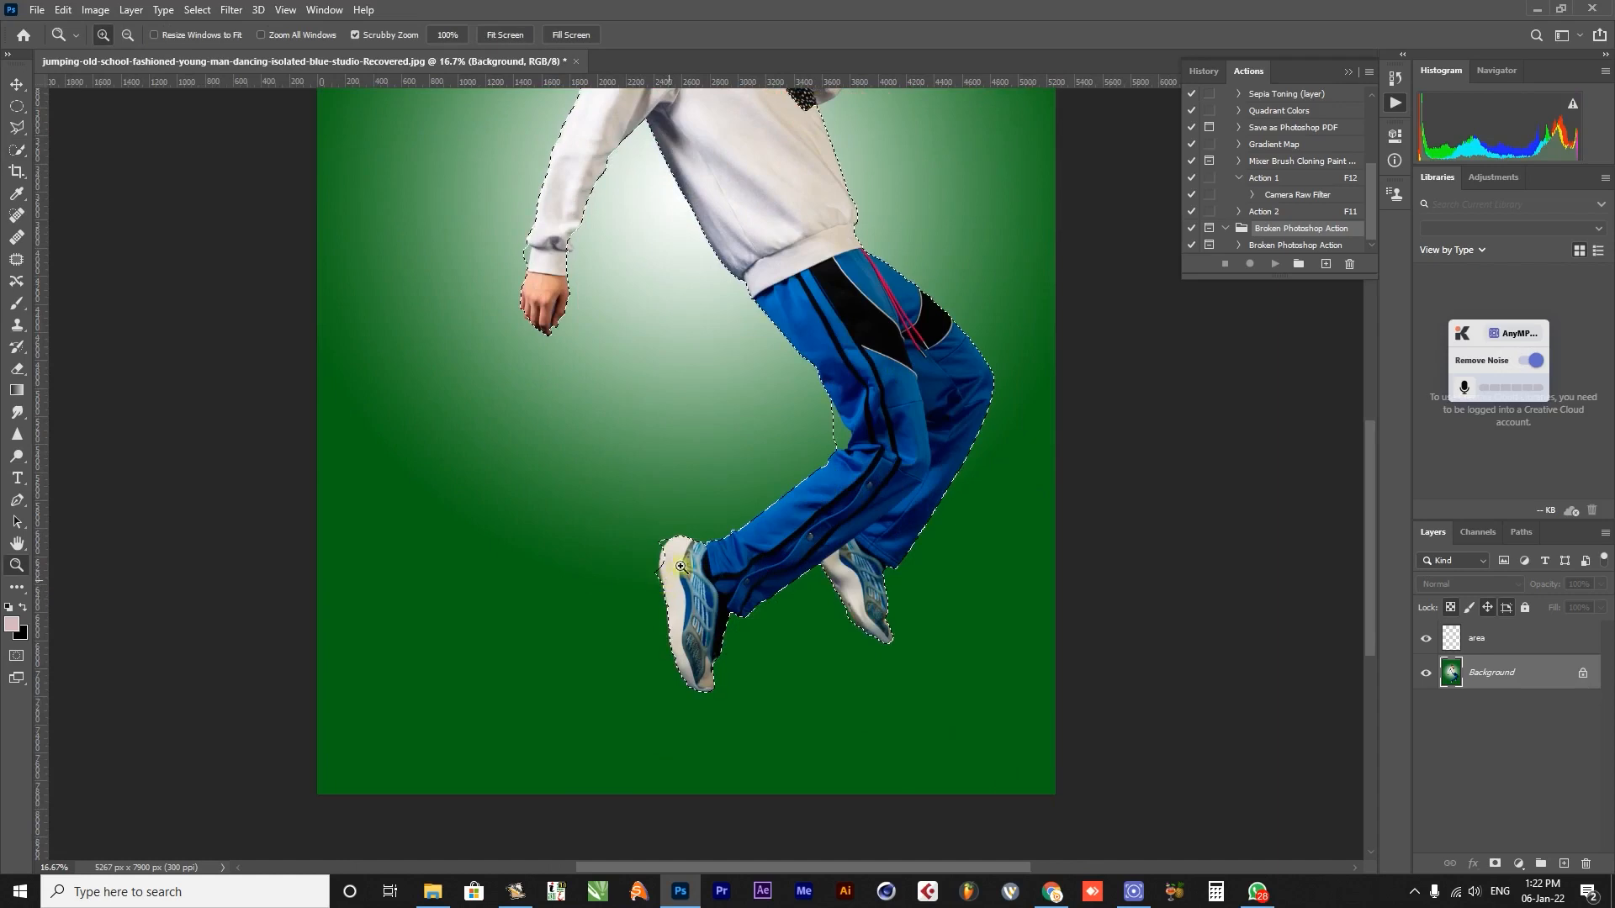
key(w)
key(bracketleft)
key(bracketleft)
key(bracketleft)
key(bracketleft)
key(bracketleft)
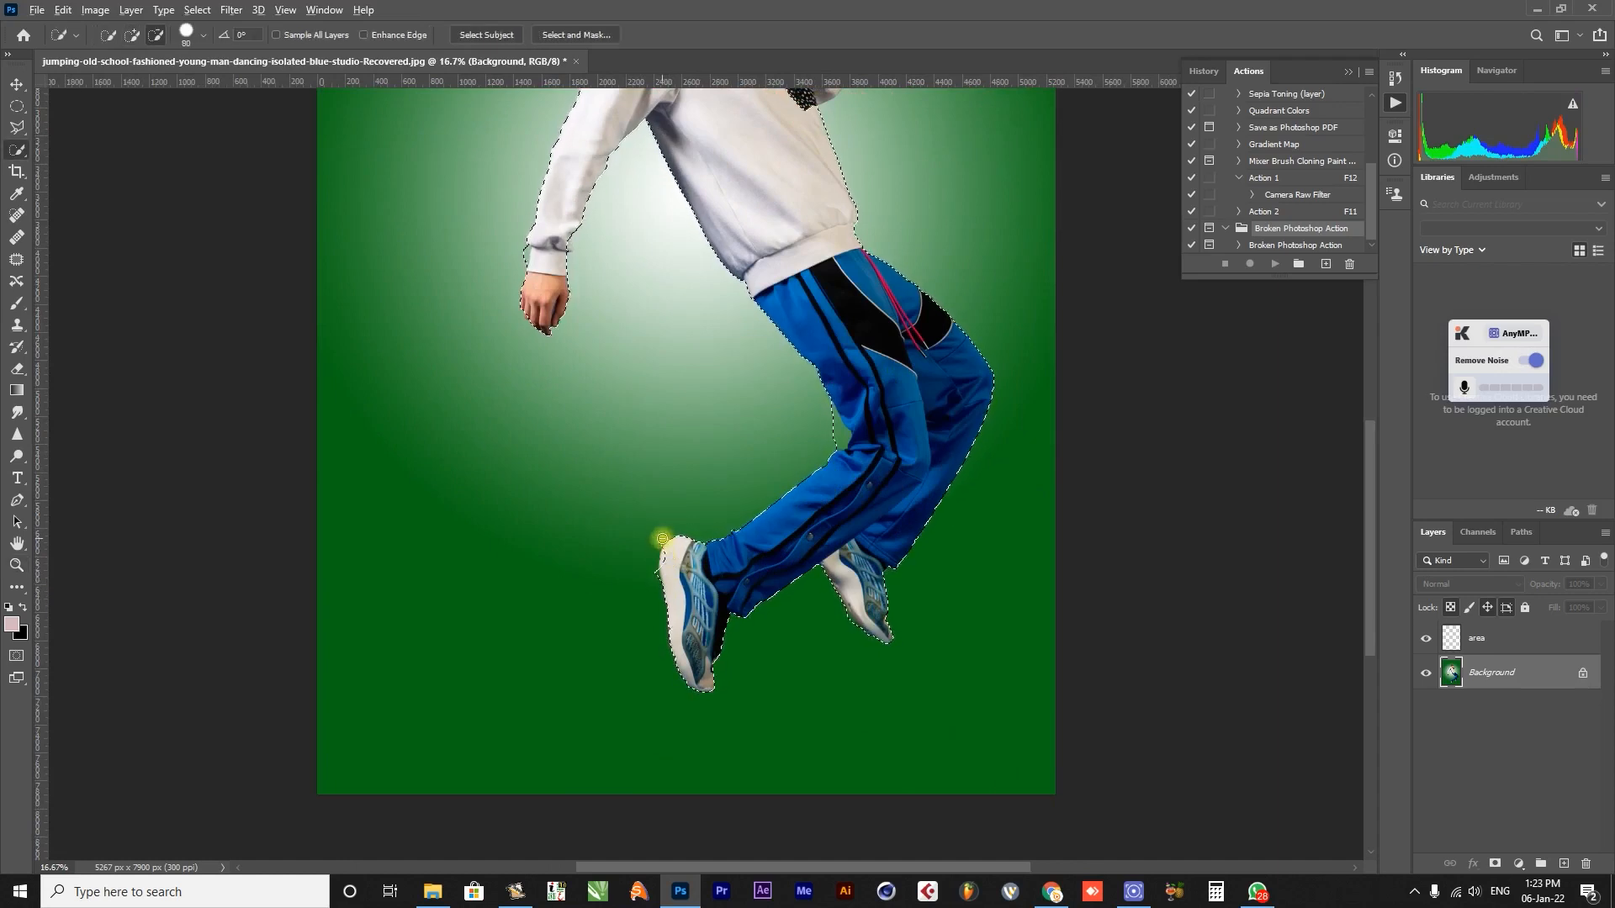
alt+click(652, 575)
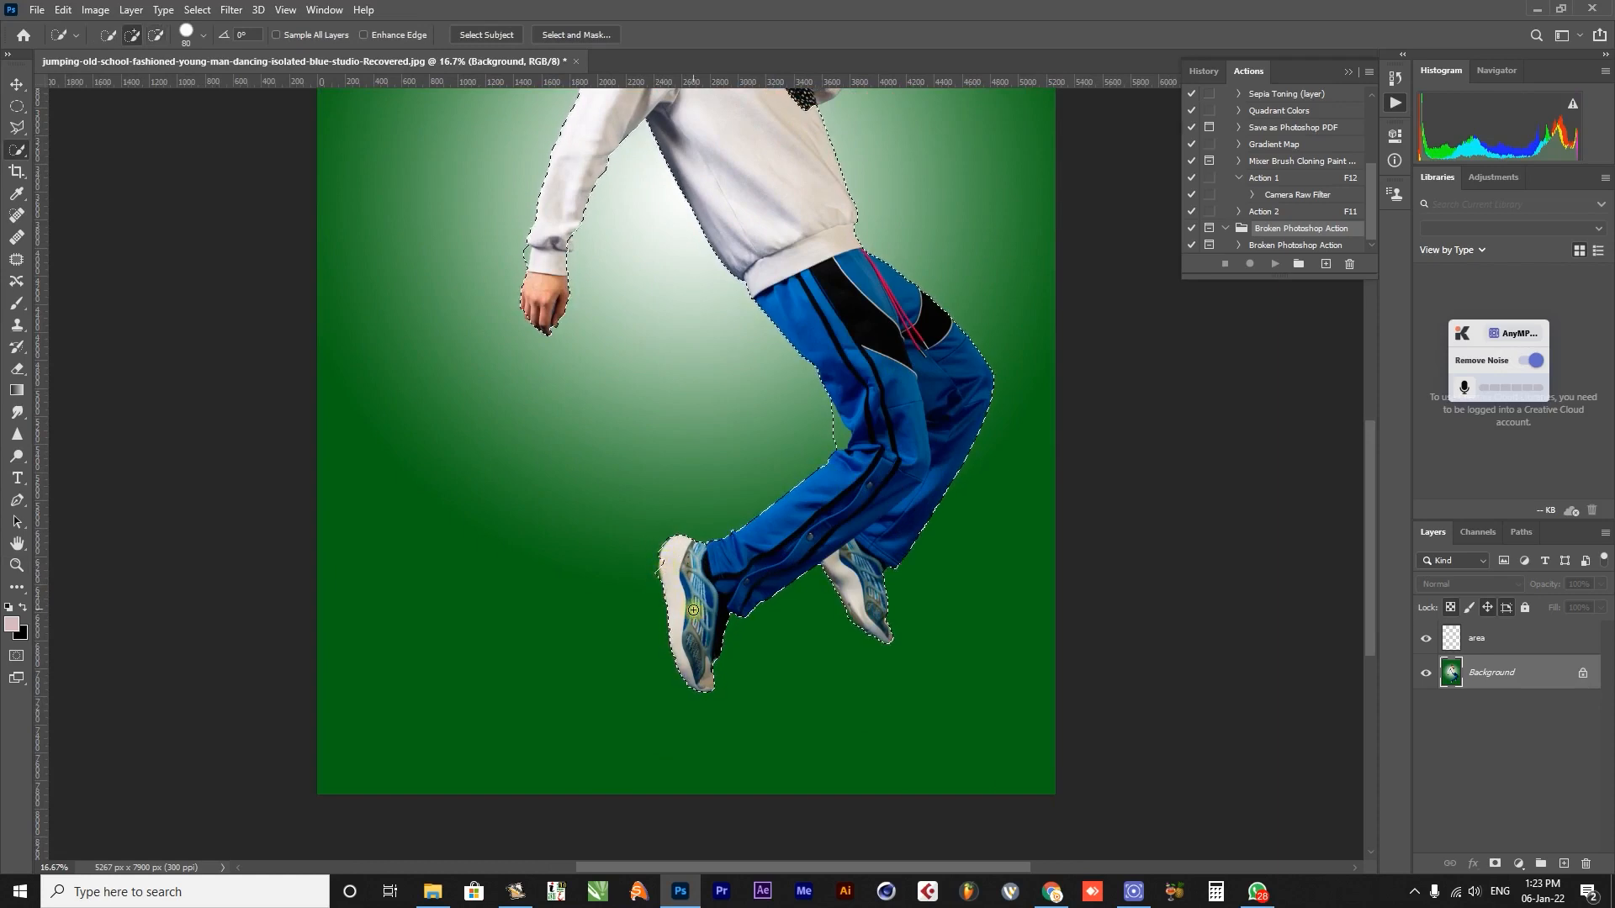
key(z)
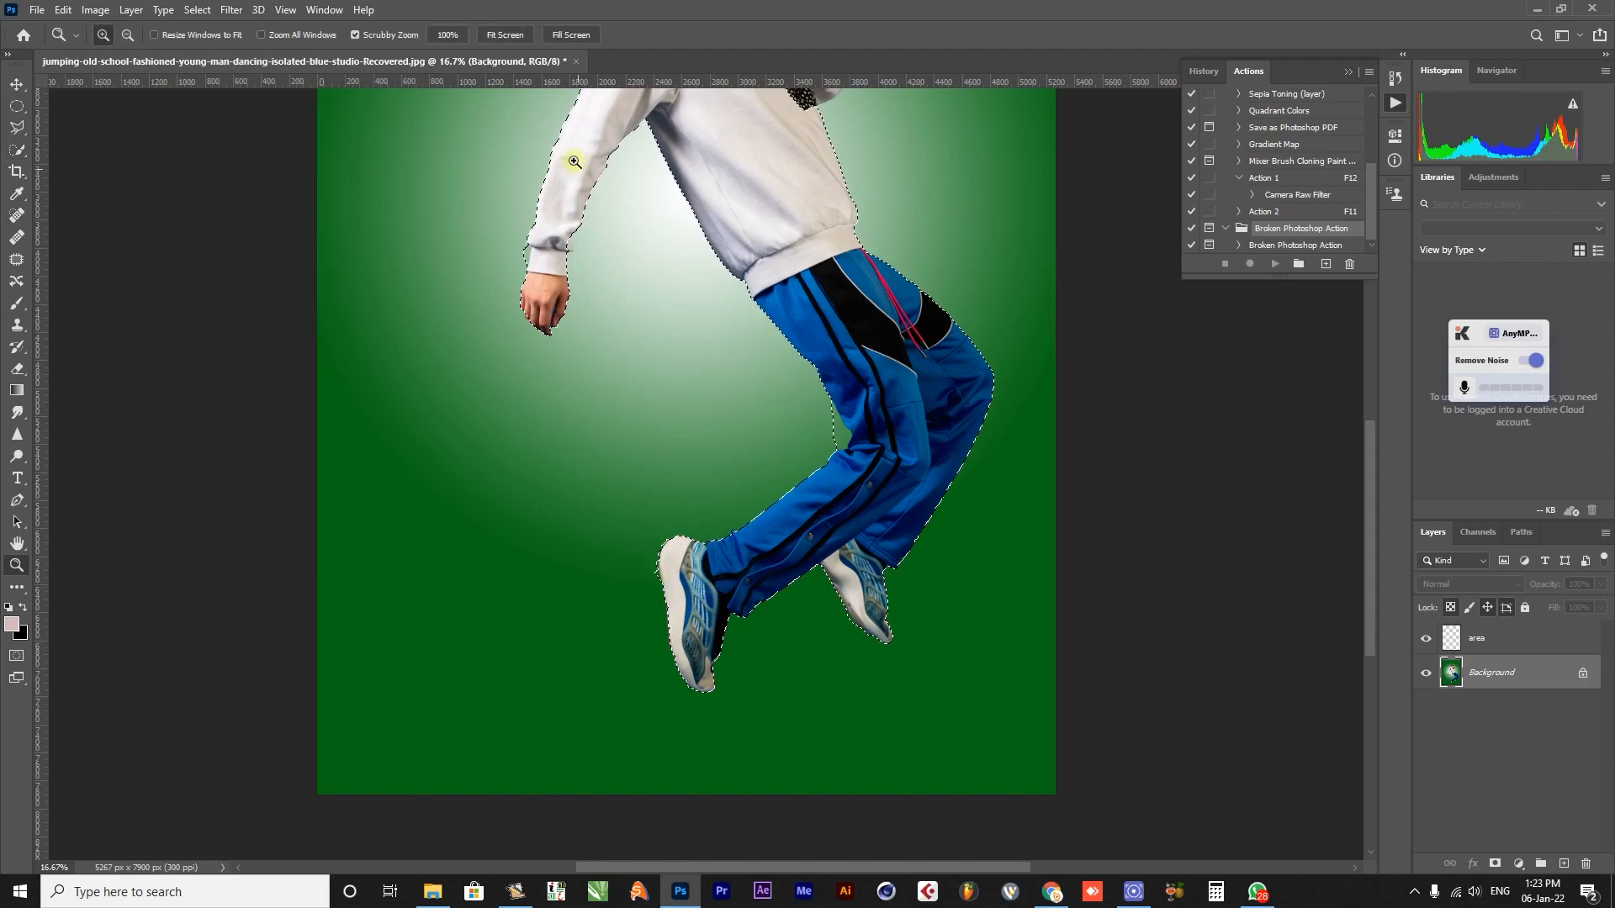
click(505, 35)
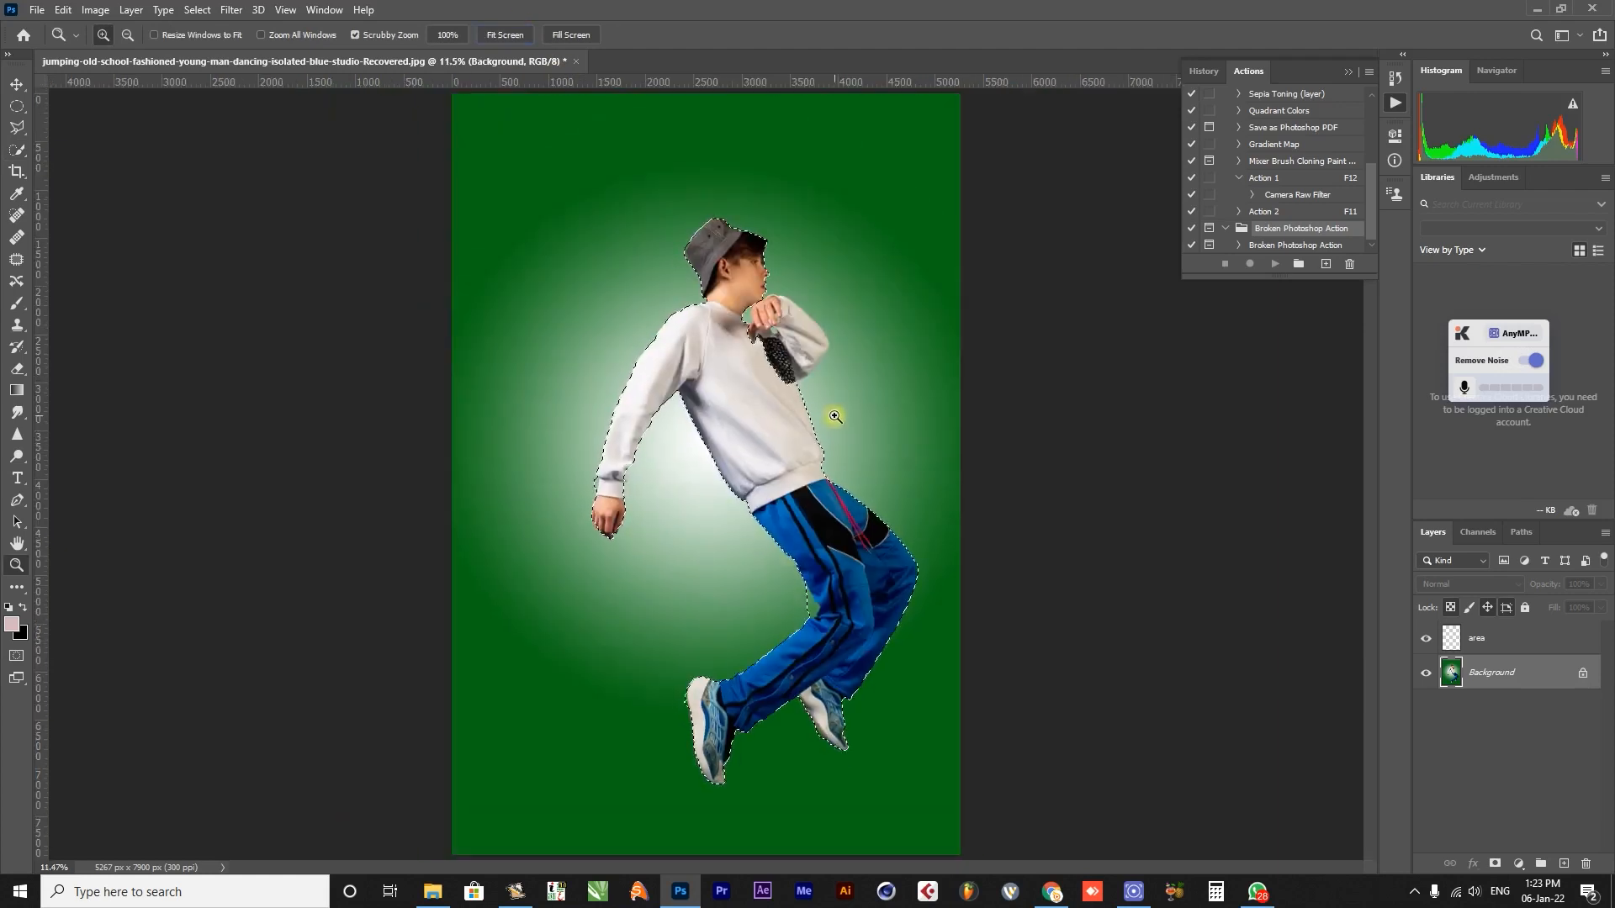
key(w)
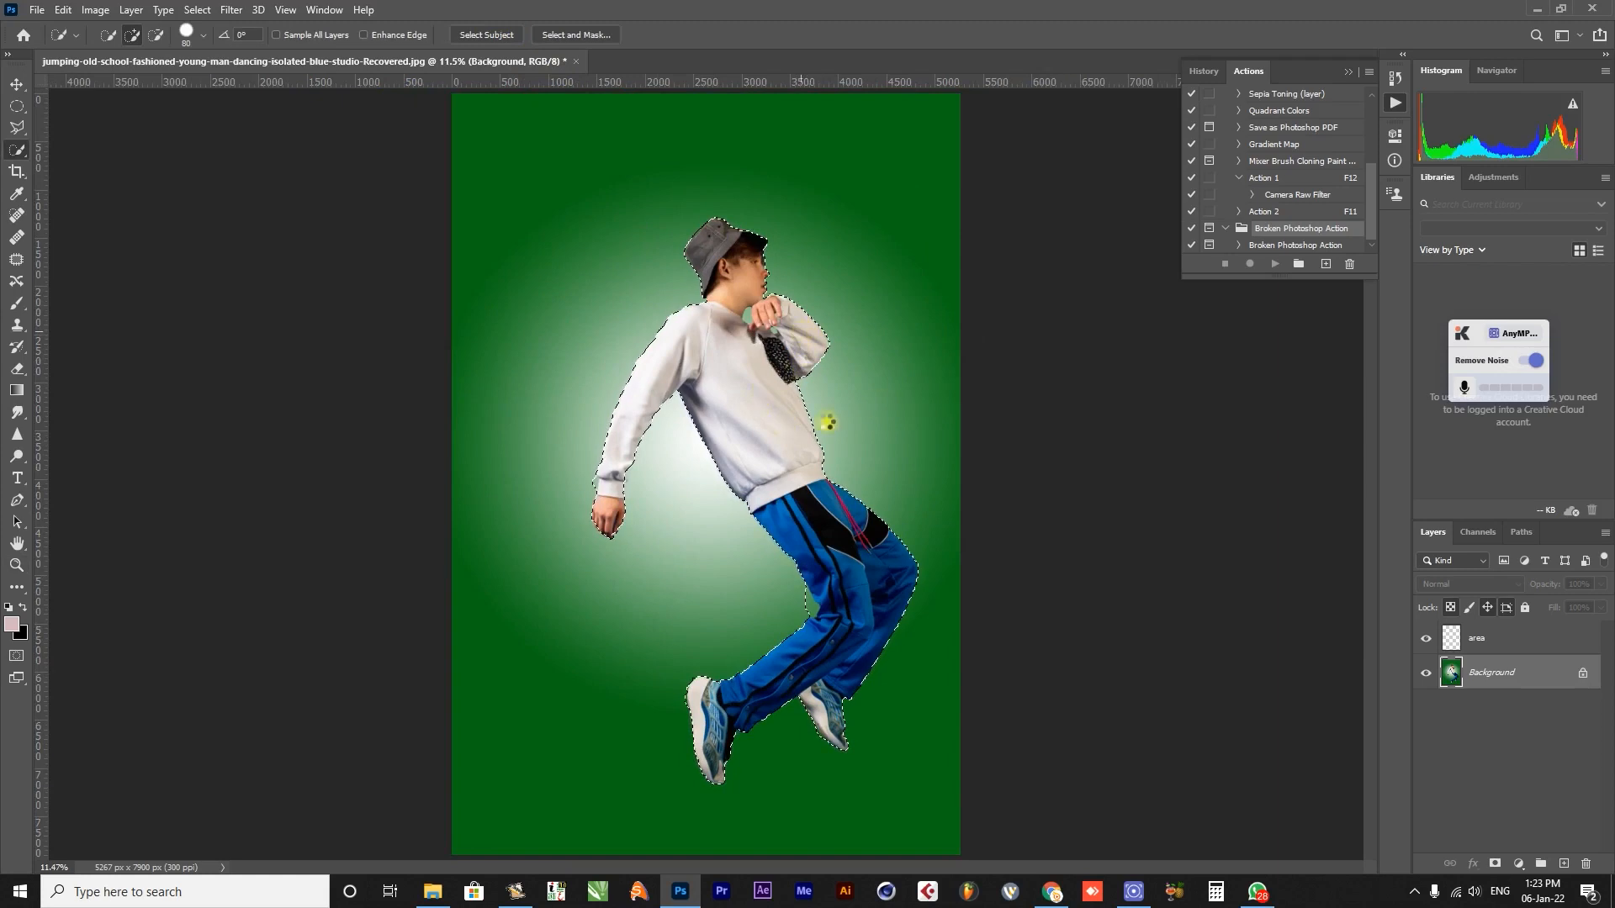
Fill the man's selection on the "area" layer with the pink foreground colour using the Paint Bucket, and deselect.
click(1503, 640)
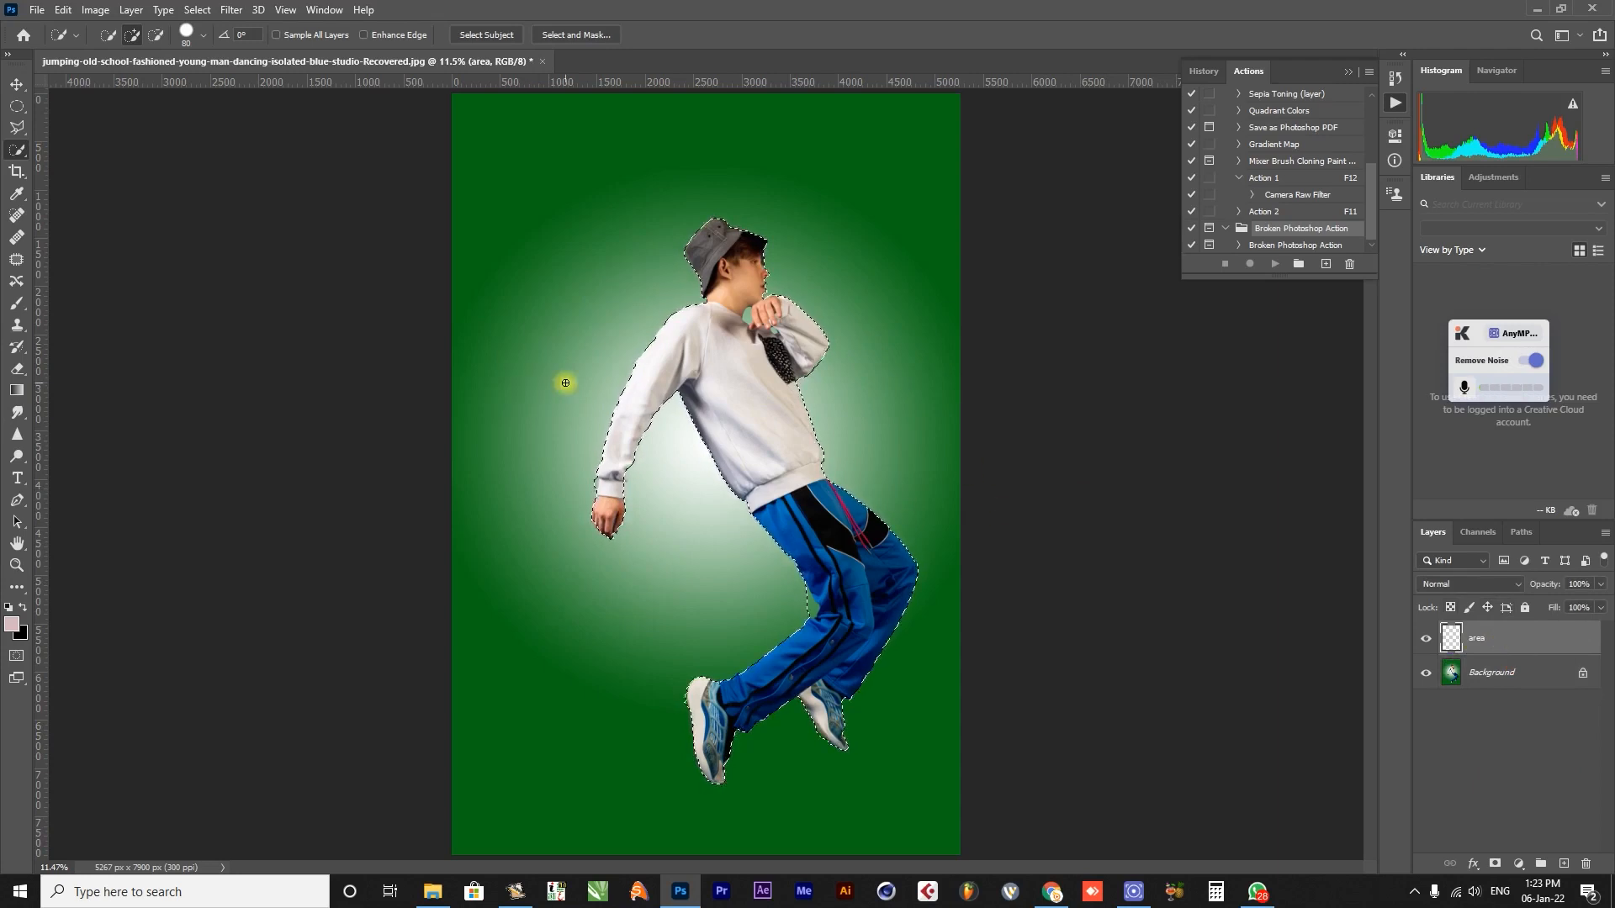
key(g)
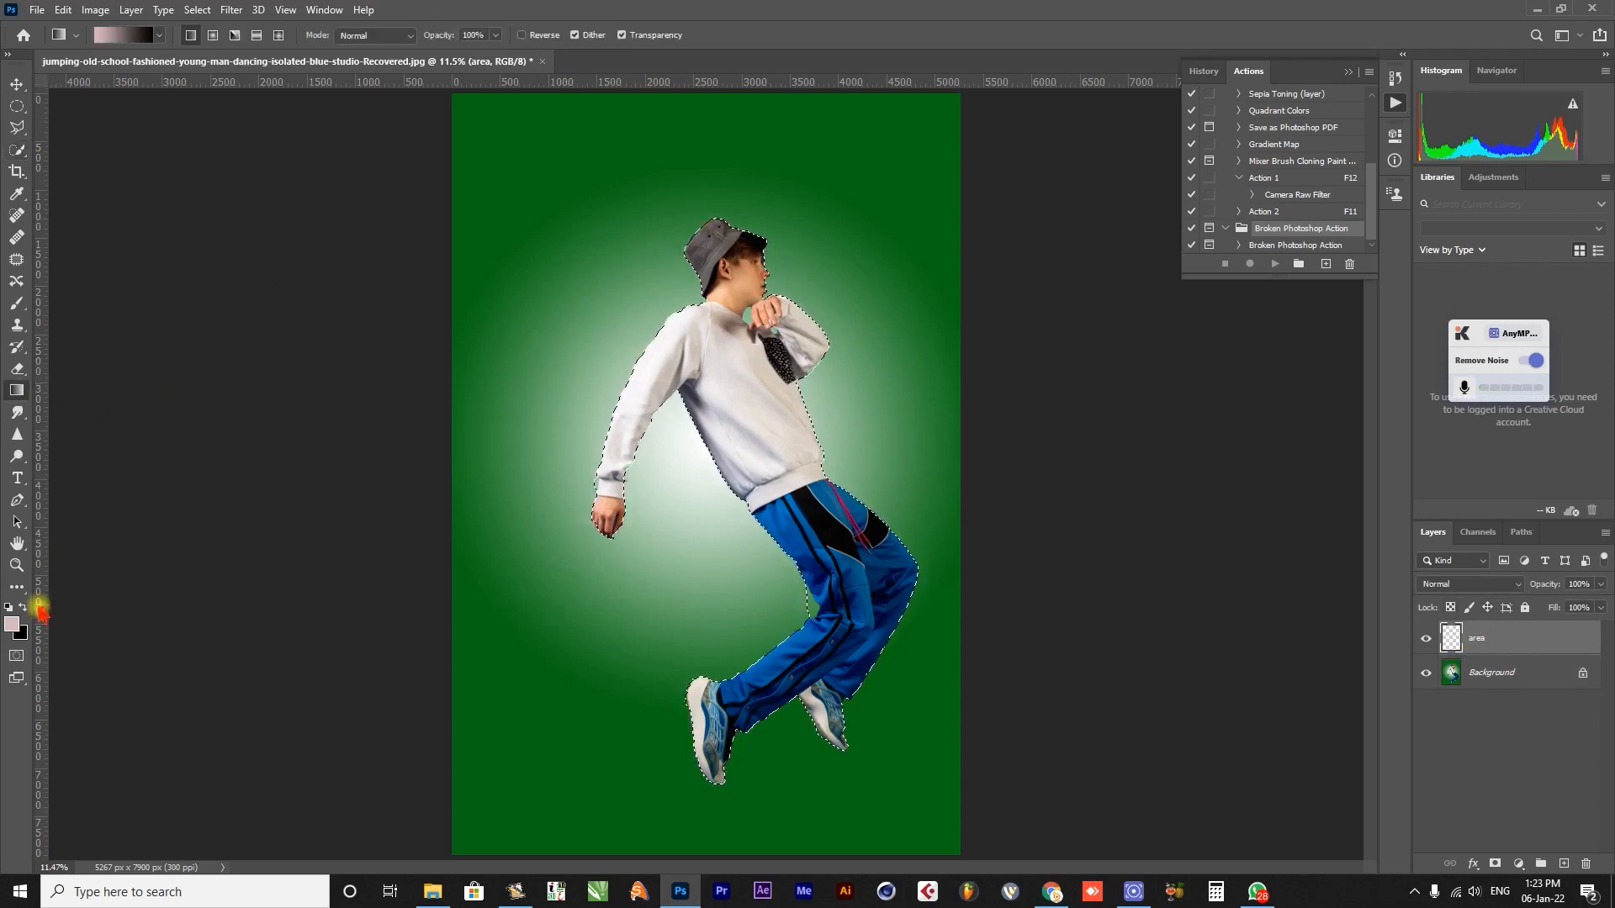
click(17, 588)
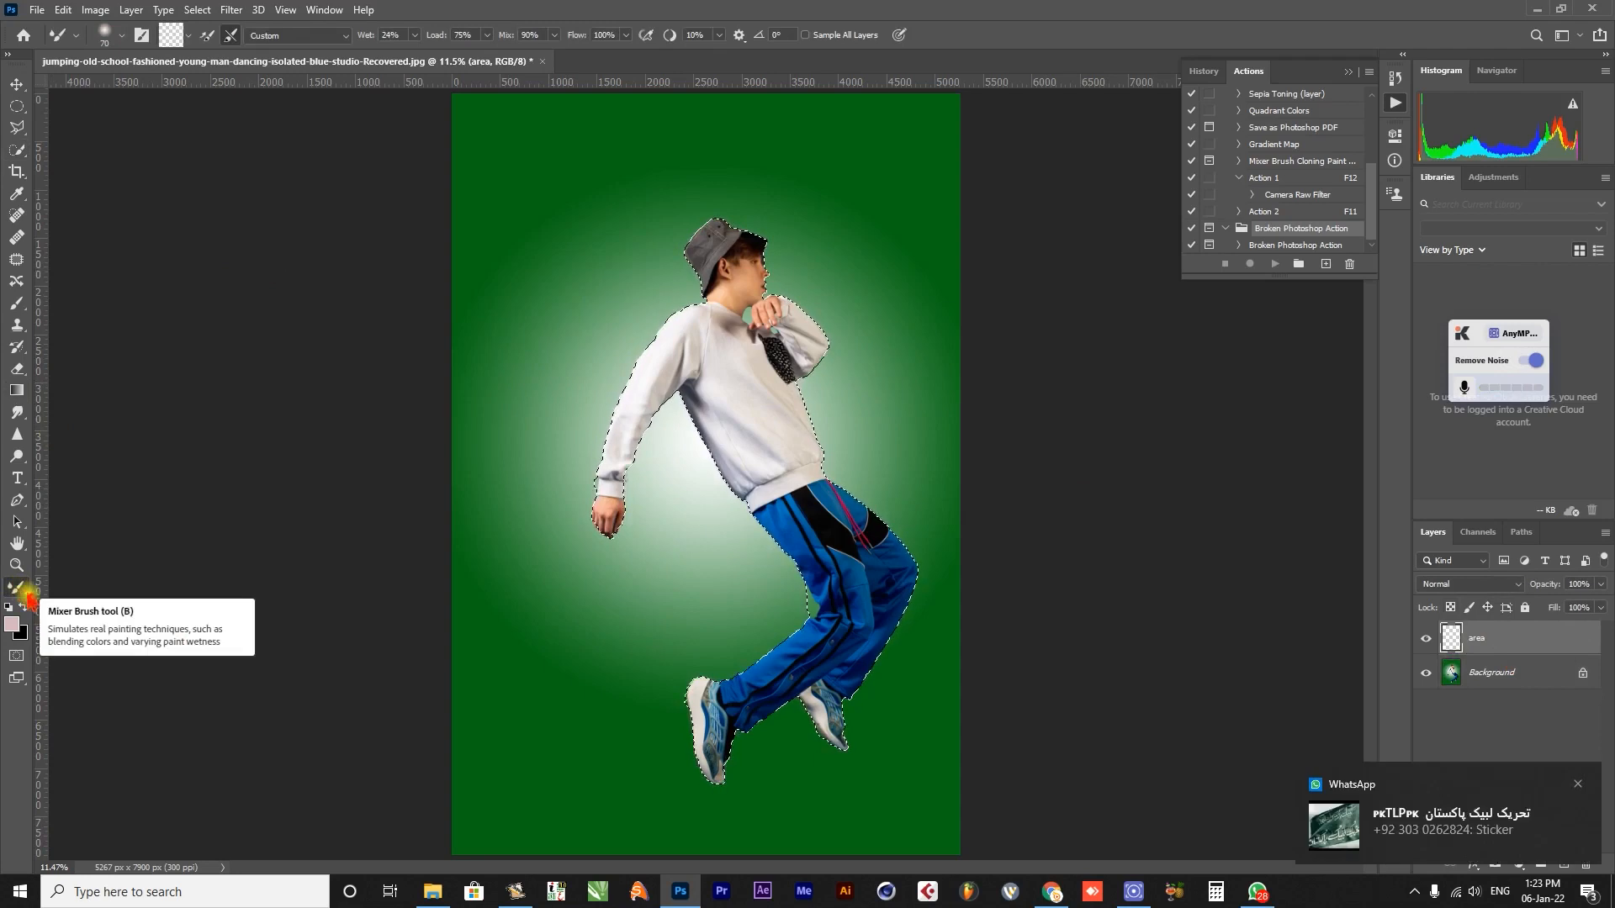
mouse_move(16, 588)
mouse_down()
mouse_move(145, 595)
mouse_move(129, 710)
mouse_up()
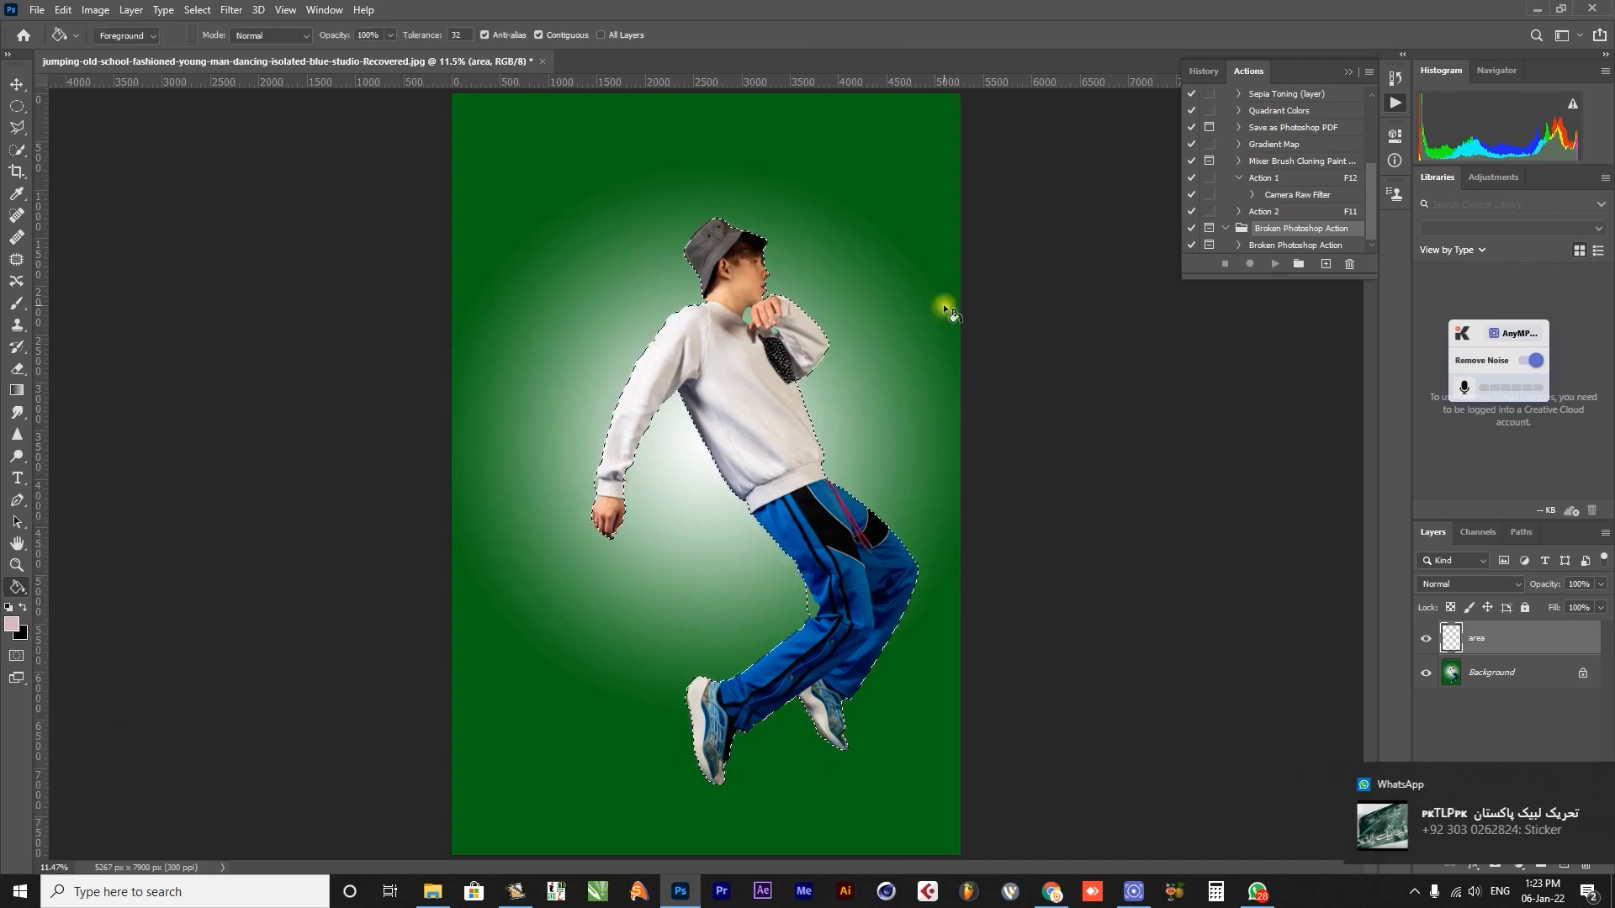
click(726, 358)
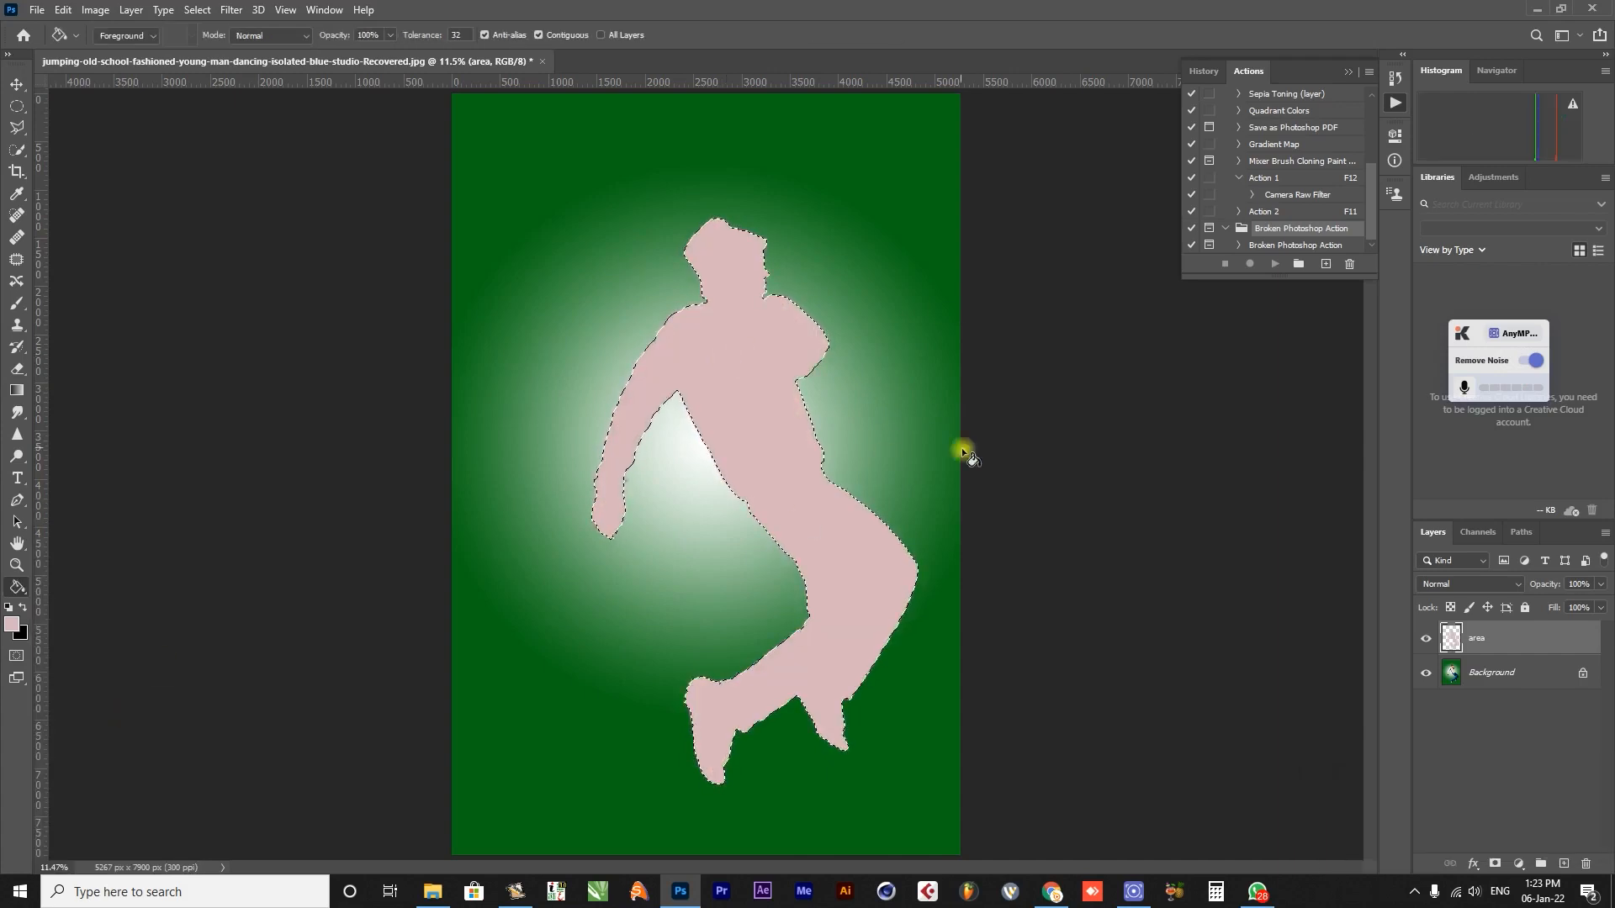
key(w)
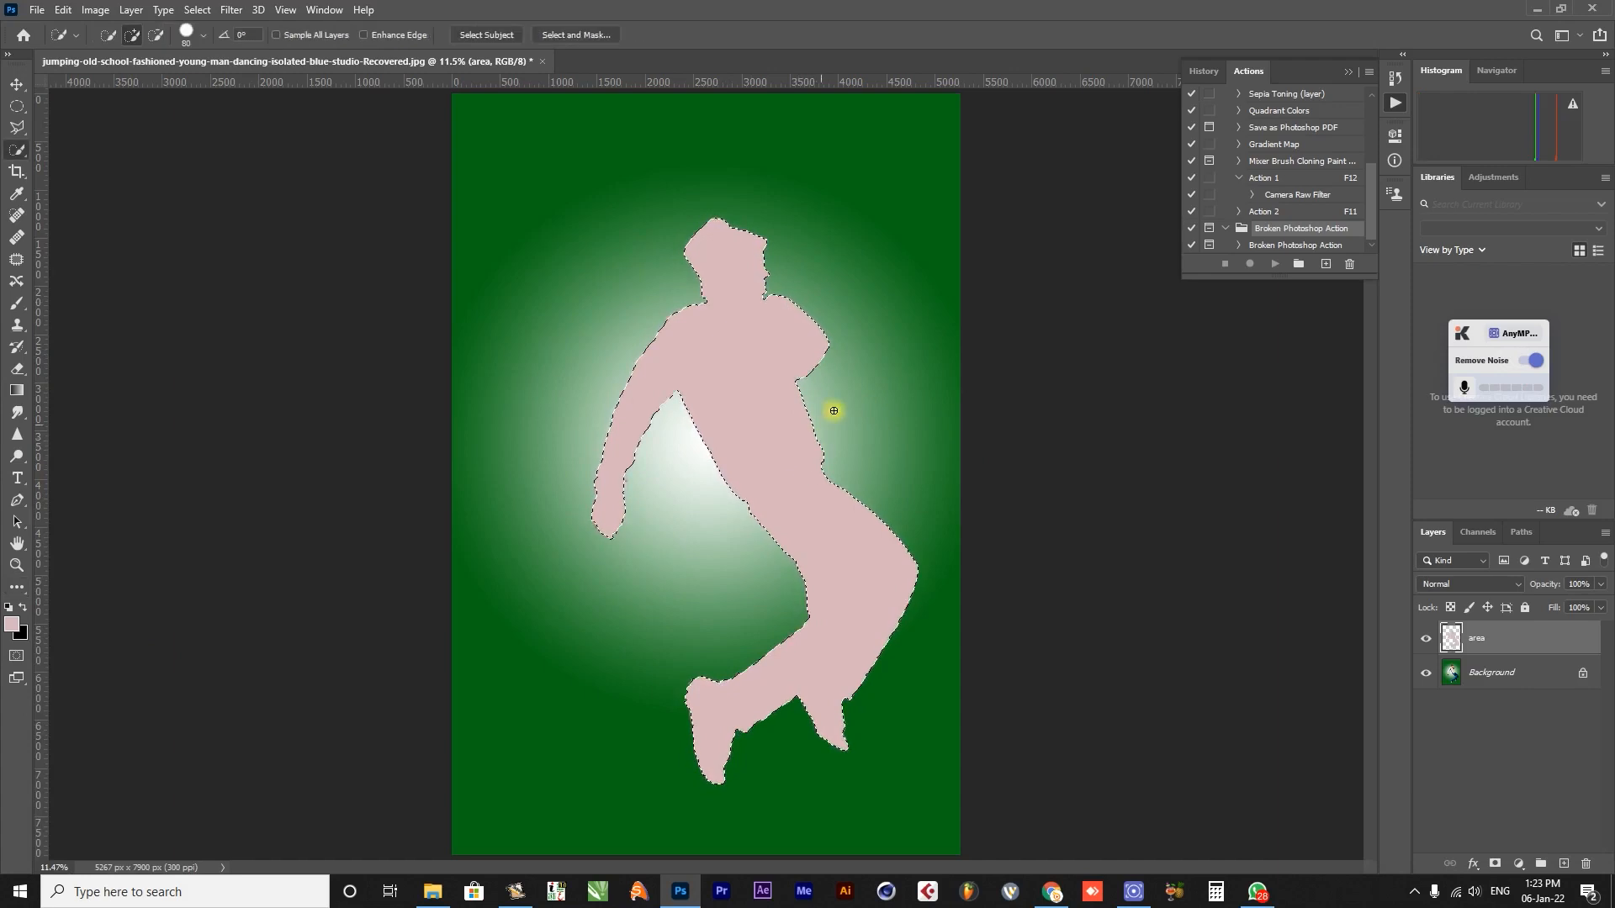
key(shift+w)
key(ctrl+d)
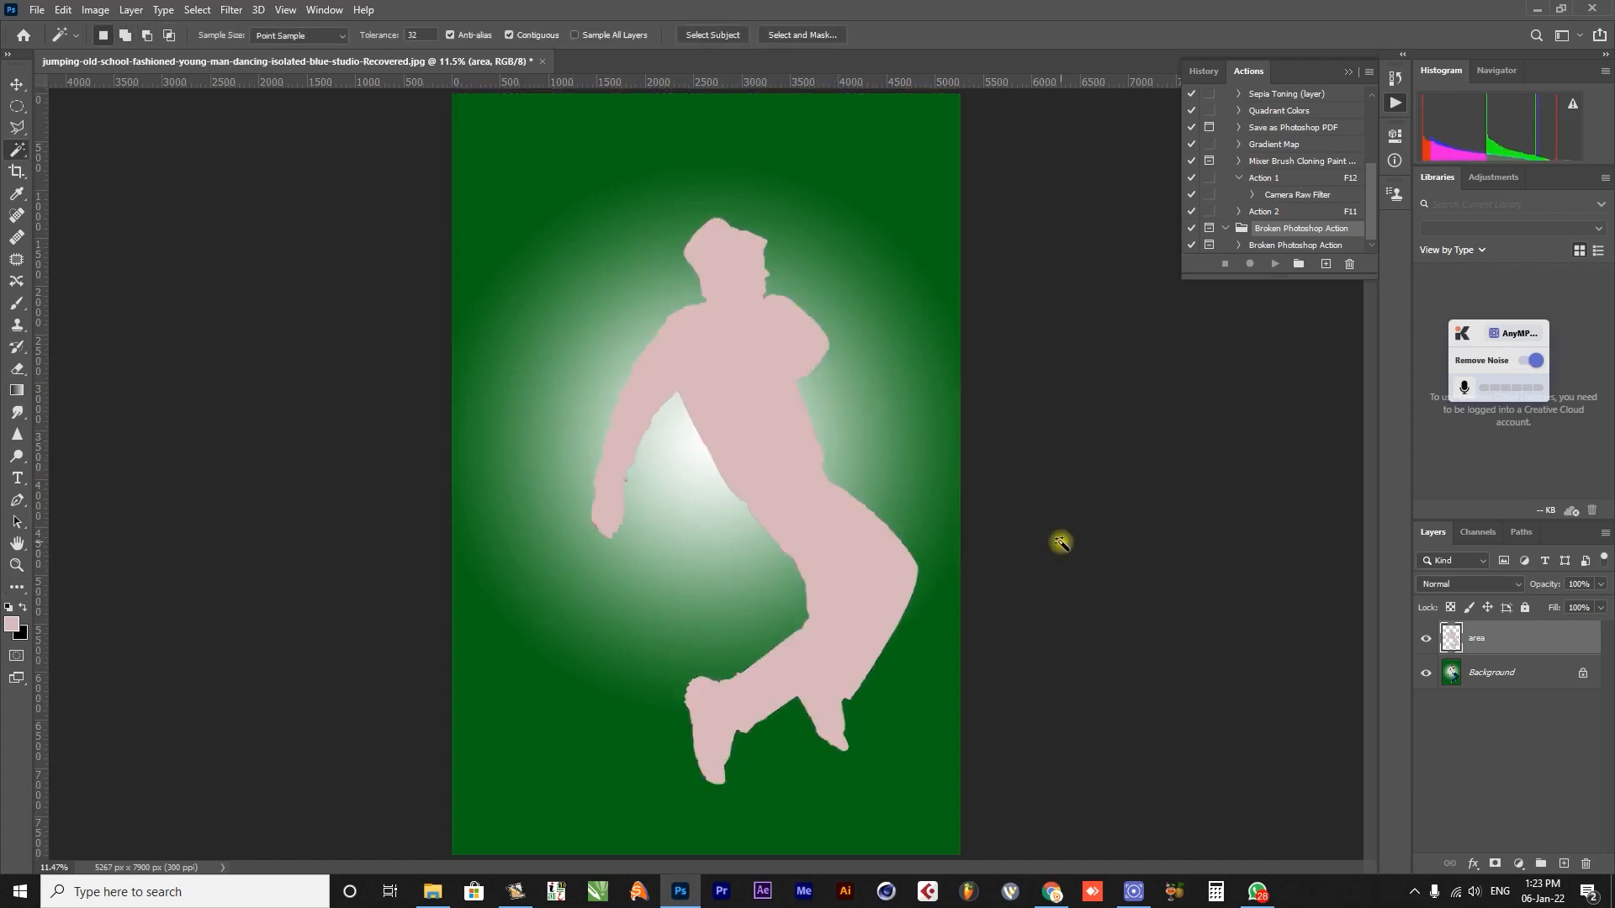
Play the Broken Photoshop Action and dismiss its message at the painting stage.
click(1287, 245)
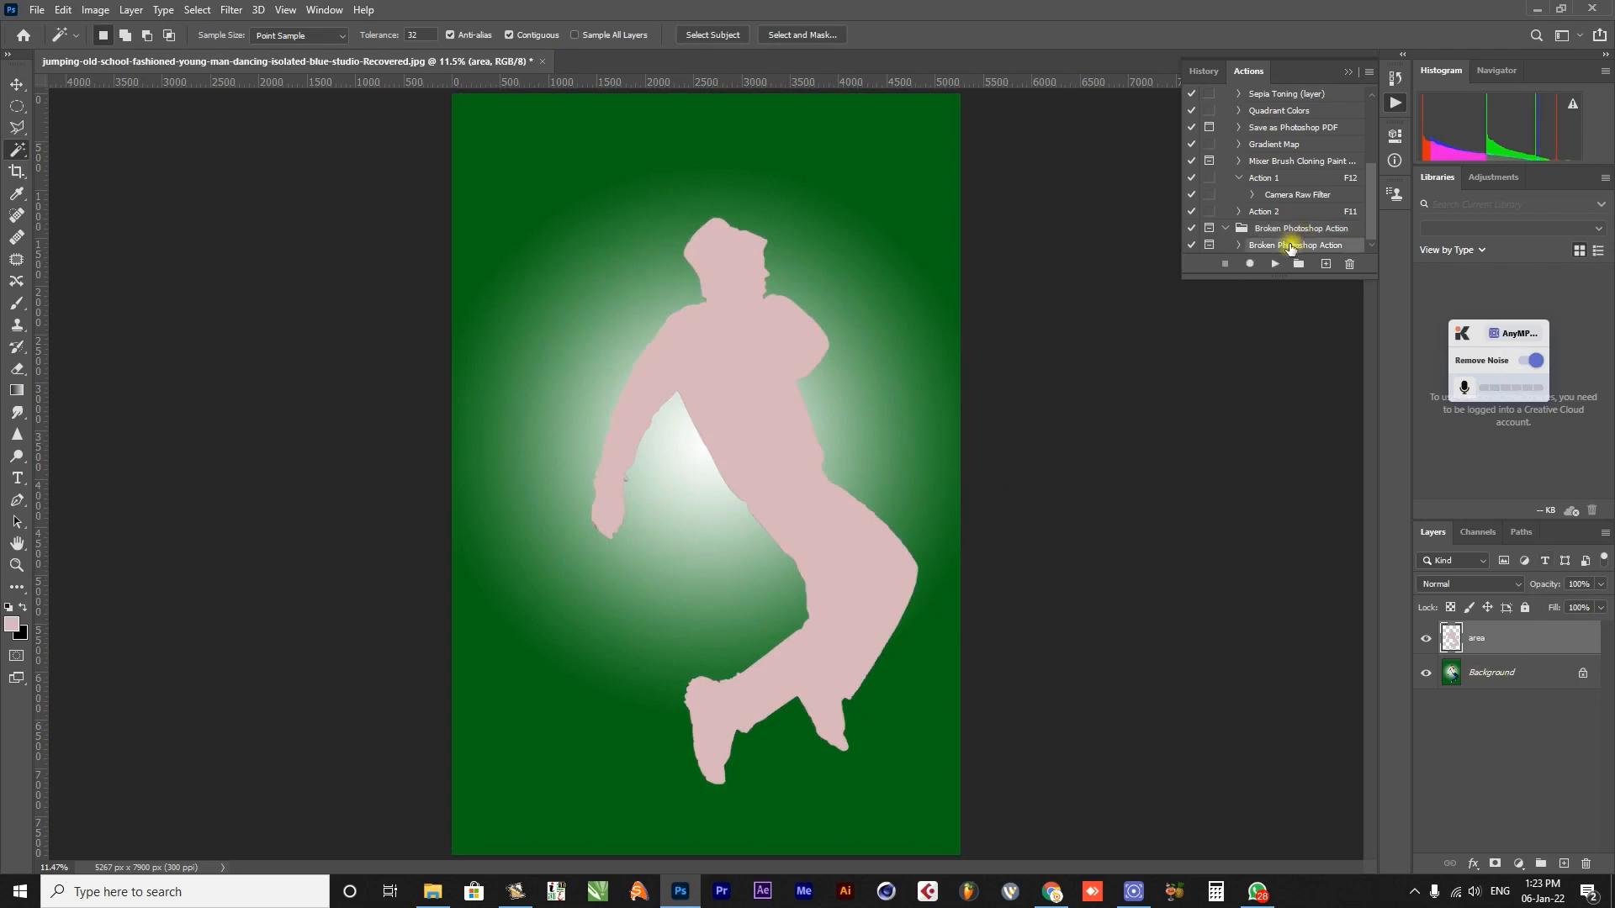
click(1275, 263)
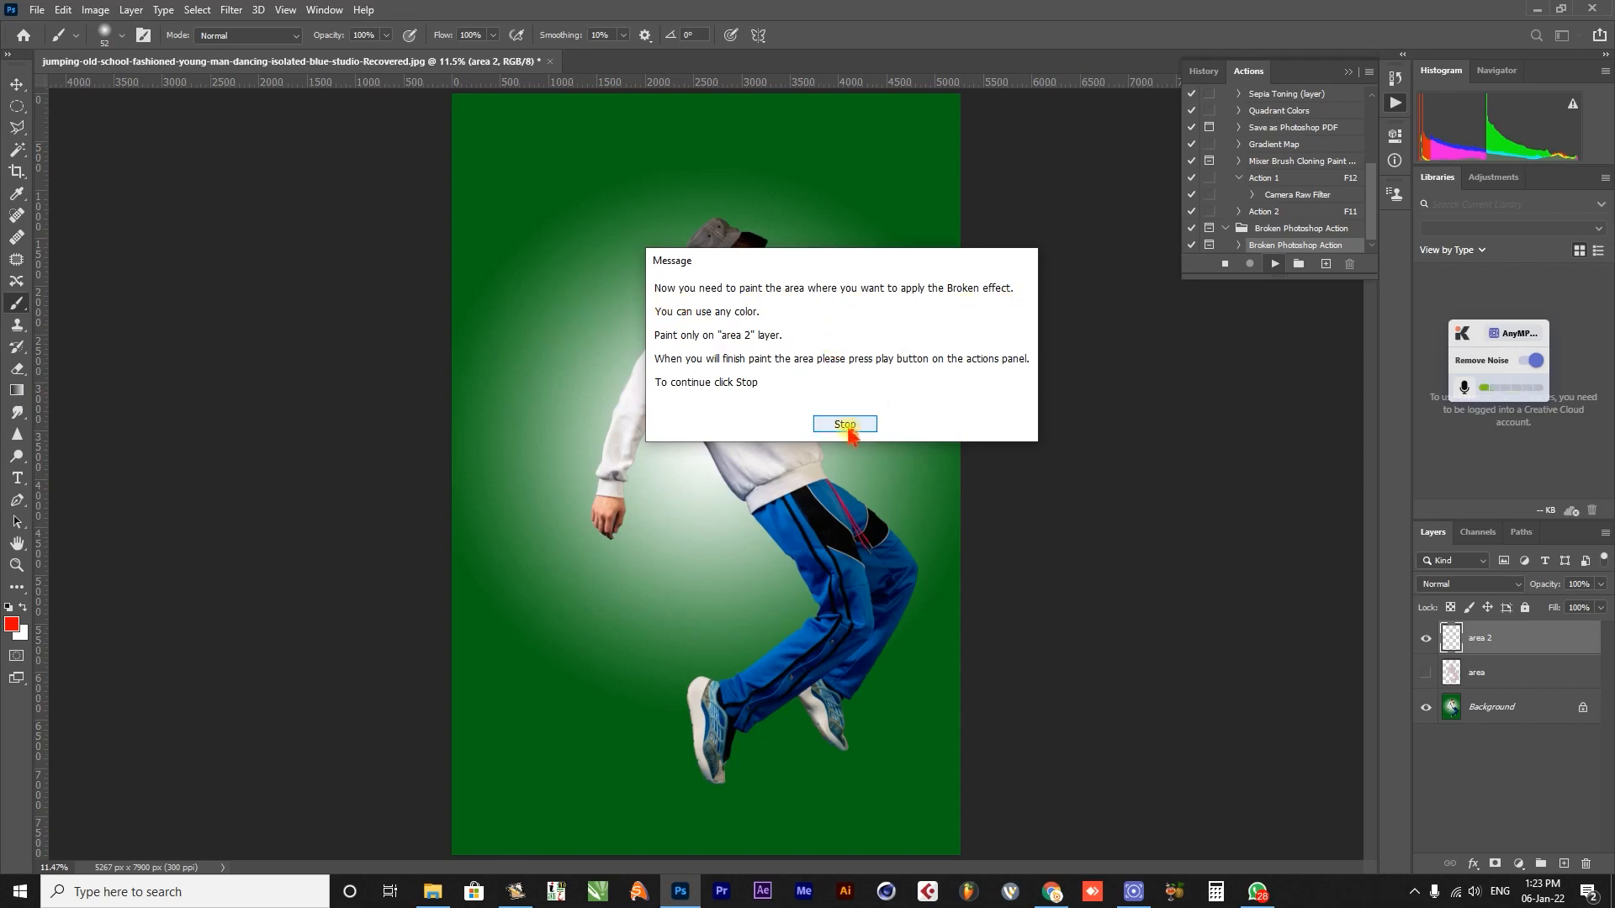
click(846, 425)
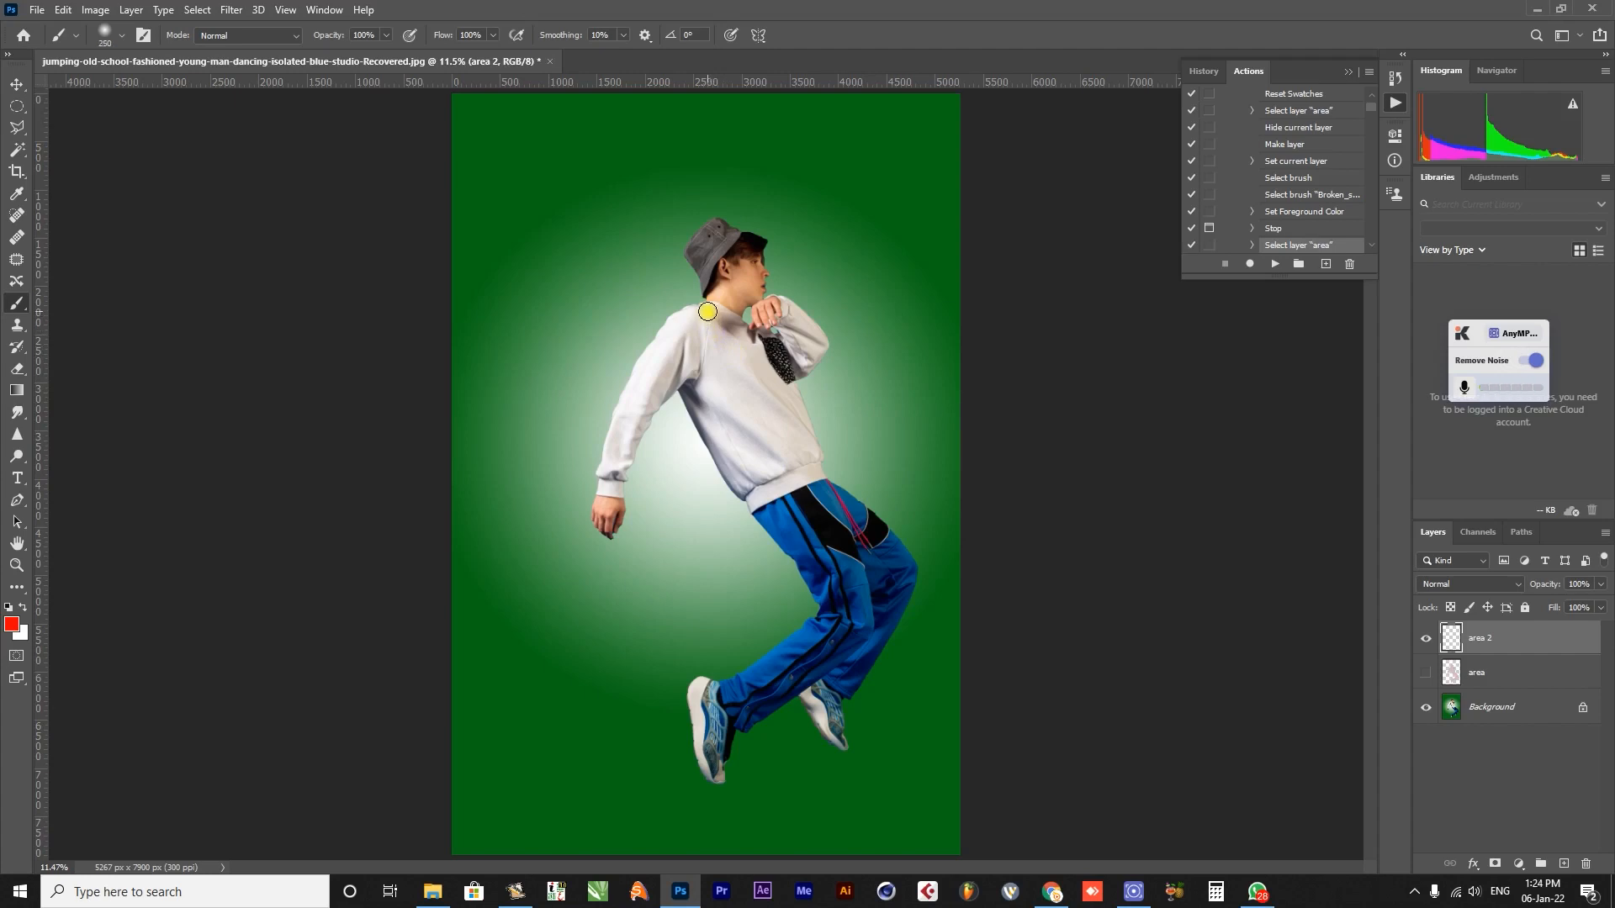
Paint red brush strokes on the "area 2" layer over the man's hat, trailing arm and hand.
mouse_move(699, 312)
mouse_down()
mouse_move(627, 404)
mouse_move(612, 455)
mouse_up()
key(bracketleft)
key(bracketleft)
key(bracketleft)
mouse_move(761, 244)
mouse_down()
mouse_move(703, 296)
mouse_move(719, 264)
mouse_up()
drag(610, 489, 607, 527)
drag(695, 338, 629, 450)
key(p)
key(b)
Paint red strokes with a smaller brush along the man's back, trouser legs and rear shoe, and resume the action.
key(bracketleft)
key(bracketleft)
mouse_move(690, 394)
mouse_down()
mouse_move(711, 443)
mouse_move(786, 541)
mouse_up()
drag(717, 419, 800, 551)
mouse_move(802, 575)
mouse_down()
mouse_move(830, 609)
mouse_move(727, 733)
mouse_move(810, 690)
mouse_up()
drag(833, 650, 740, 696)
drag(719, 702, 709, 746)
drag(850, 655, 857, 637)
drag(848, 625, 833, 637)
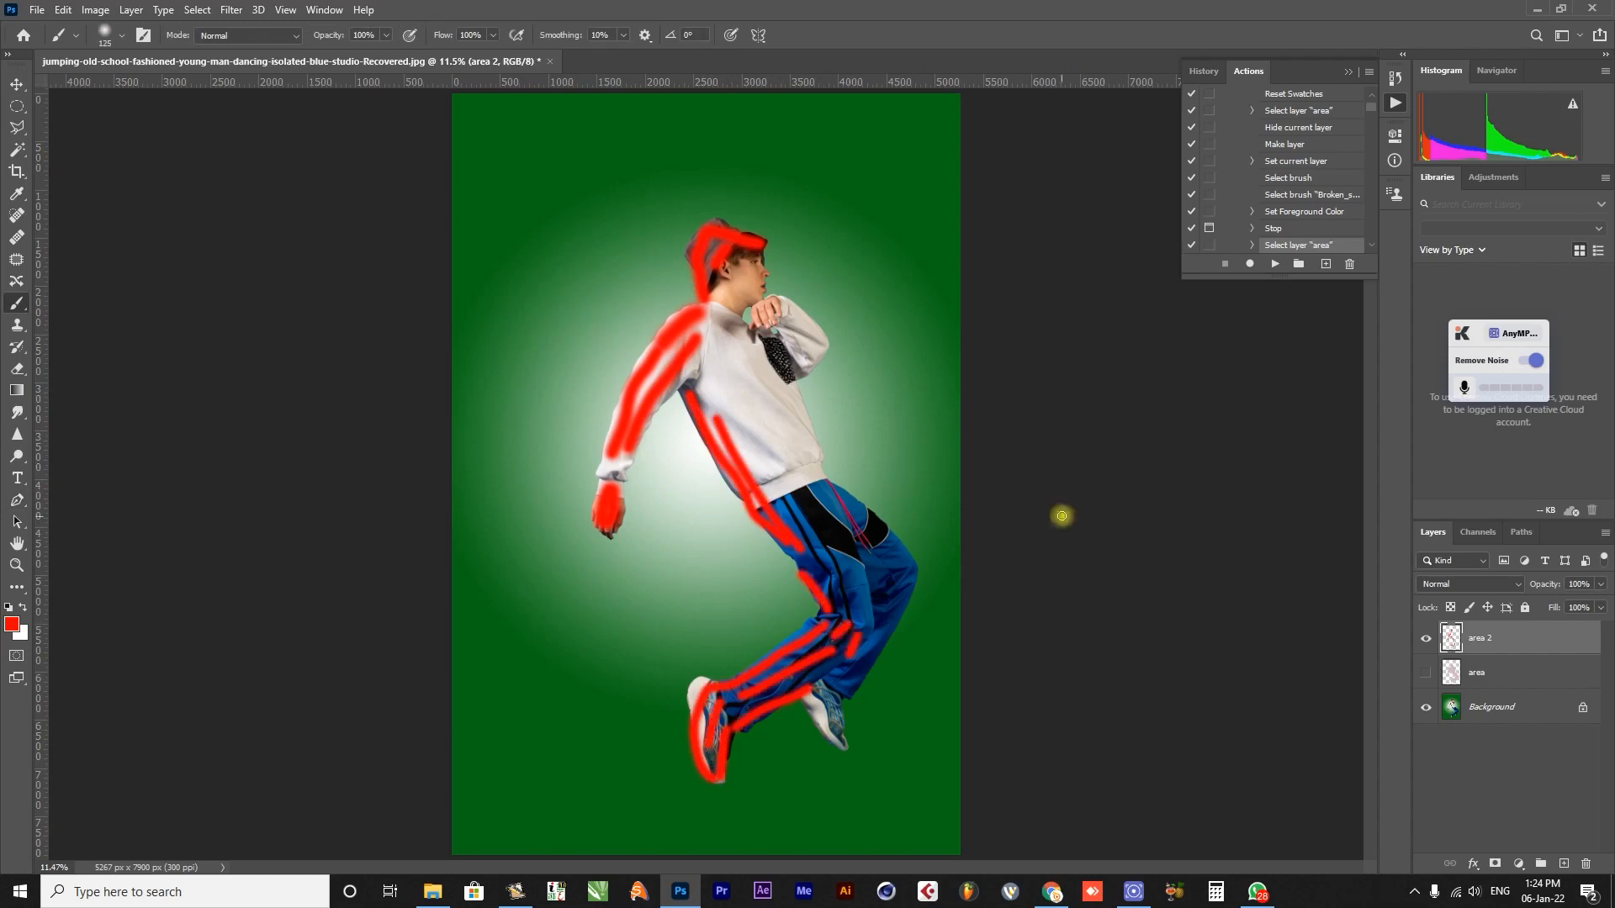
click(1277, 263)
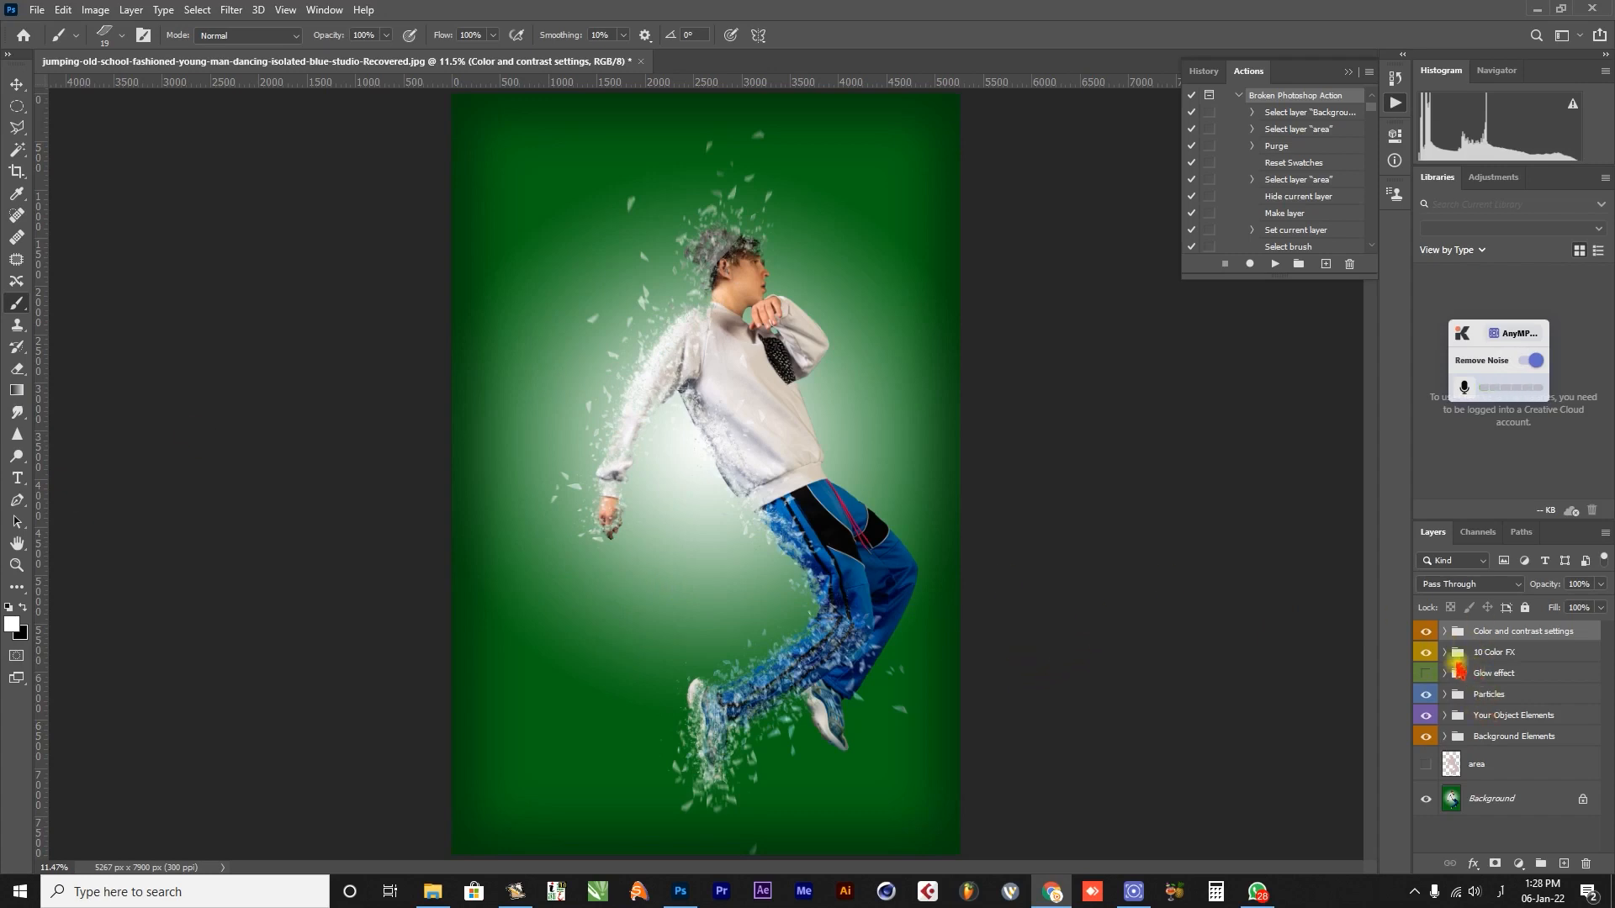
Expand the Background Elements group and make its One color Background group visible.
click(1445, 738)
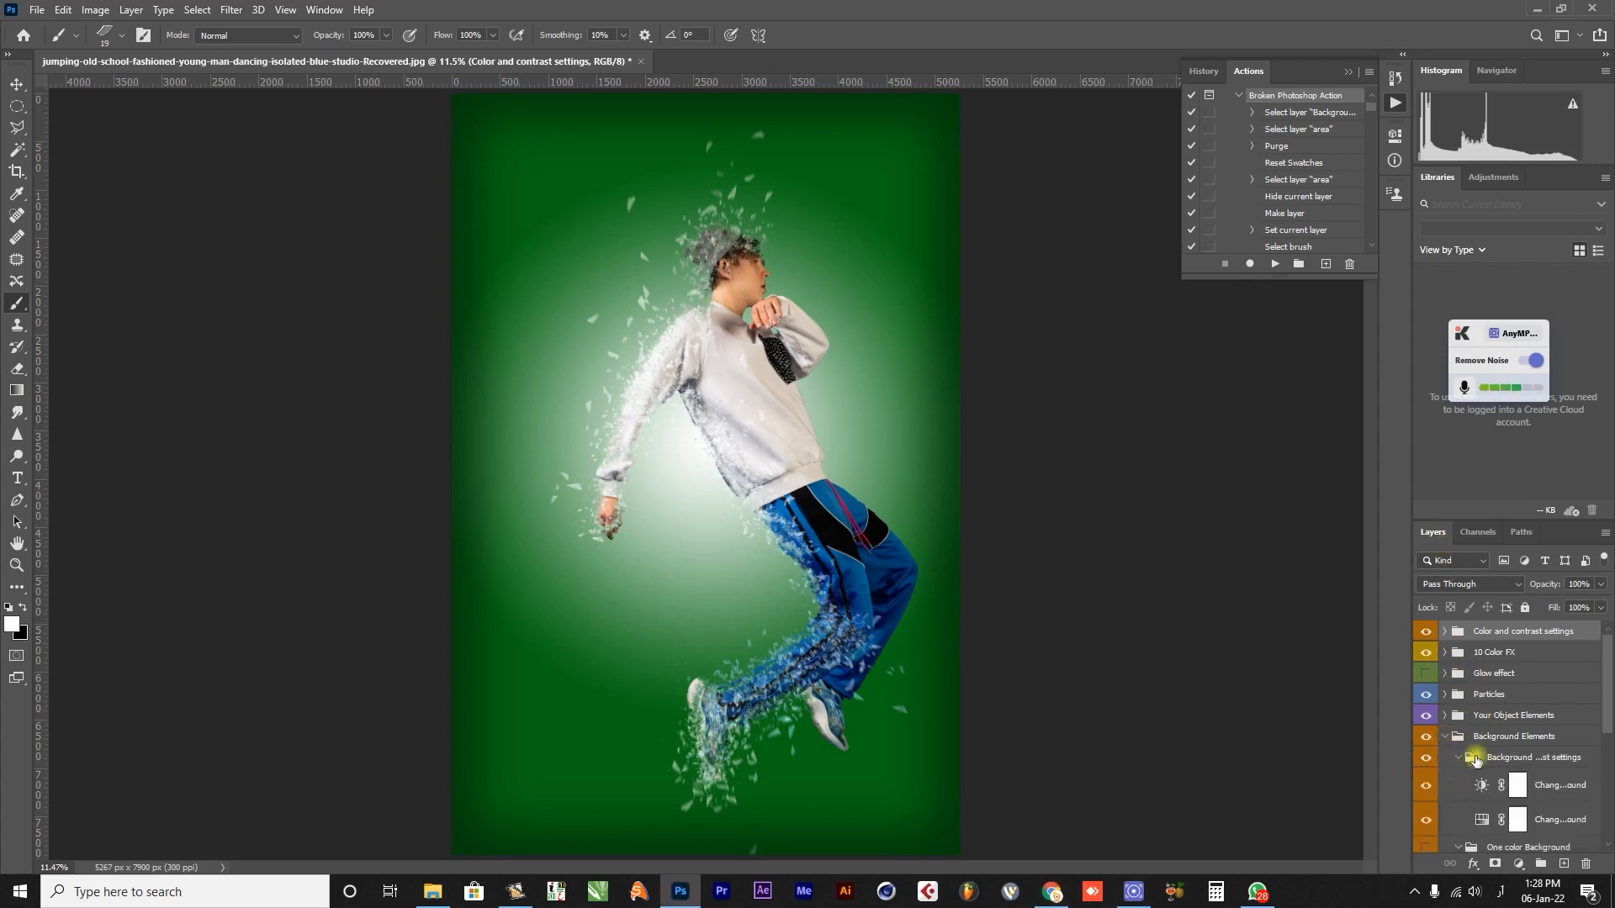
scroll(1513, 781, down, 5)
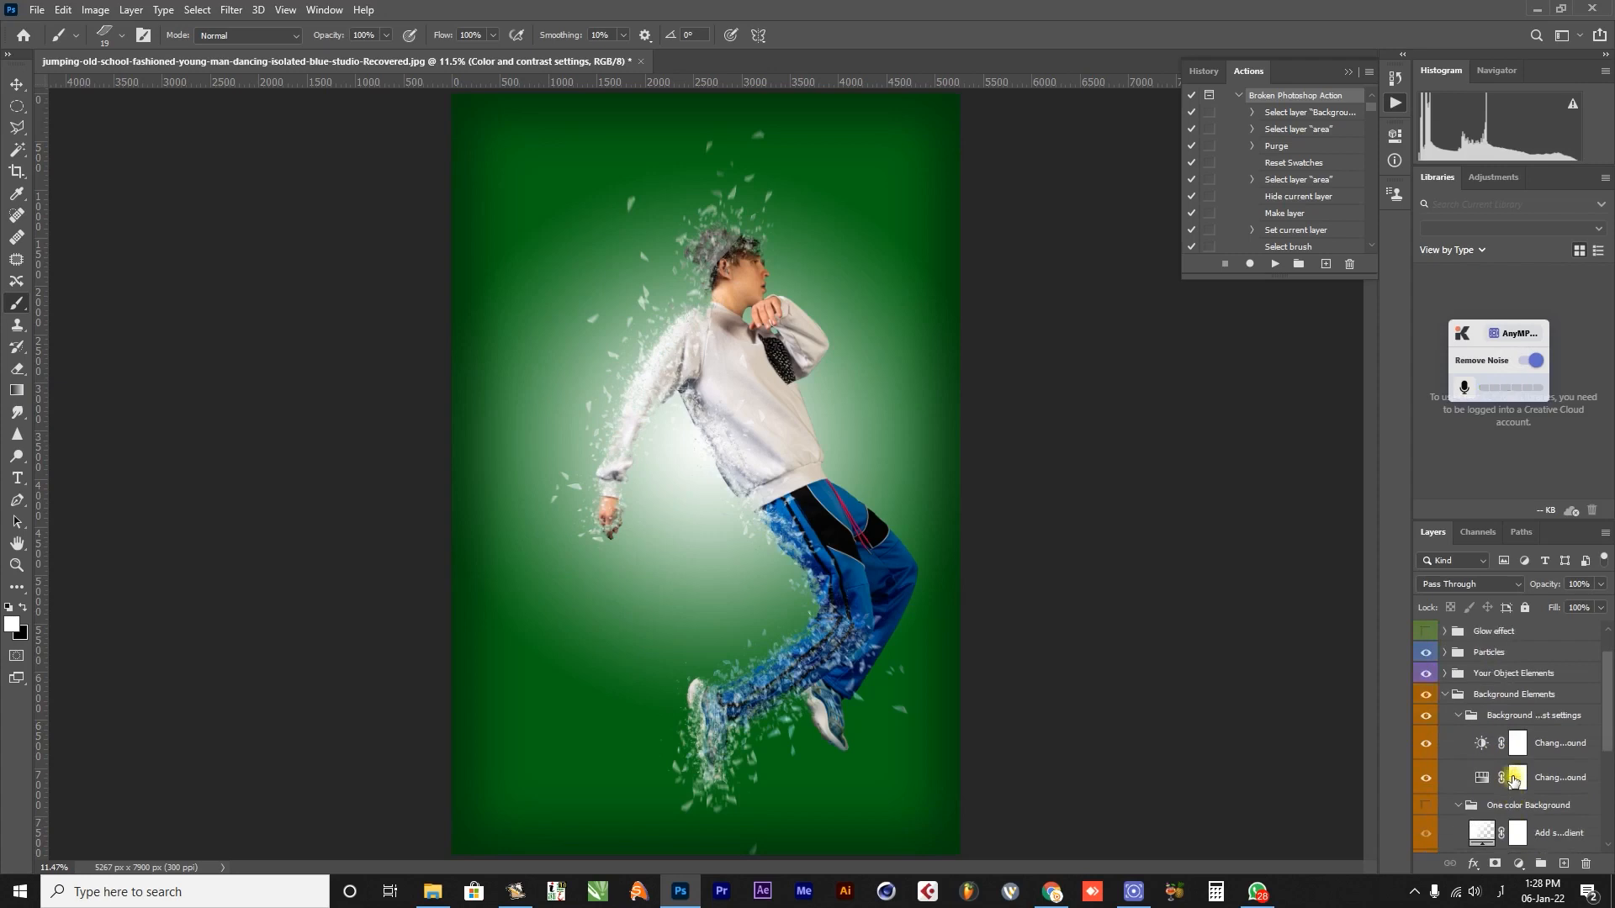
scroll(1513, 781, down, 2)
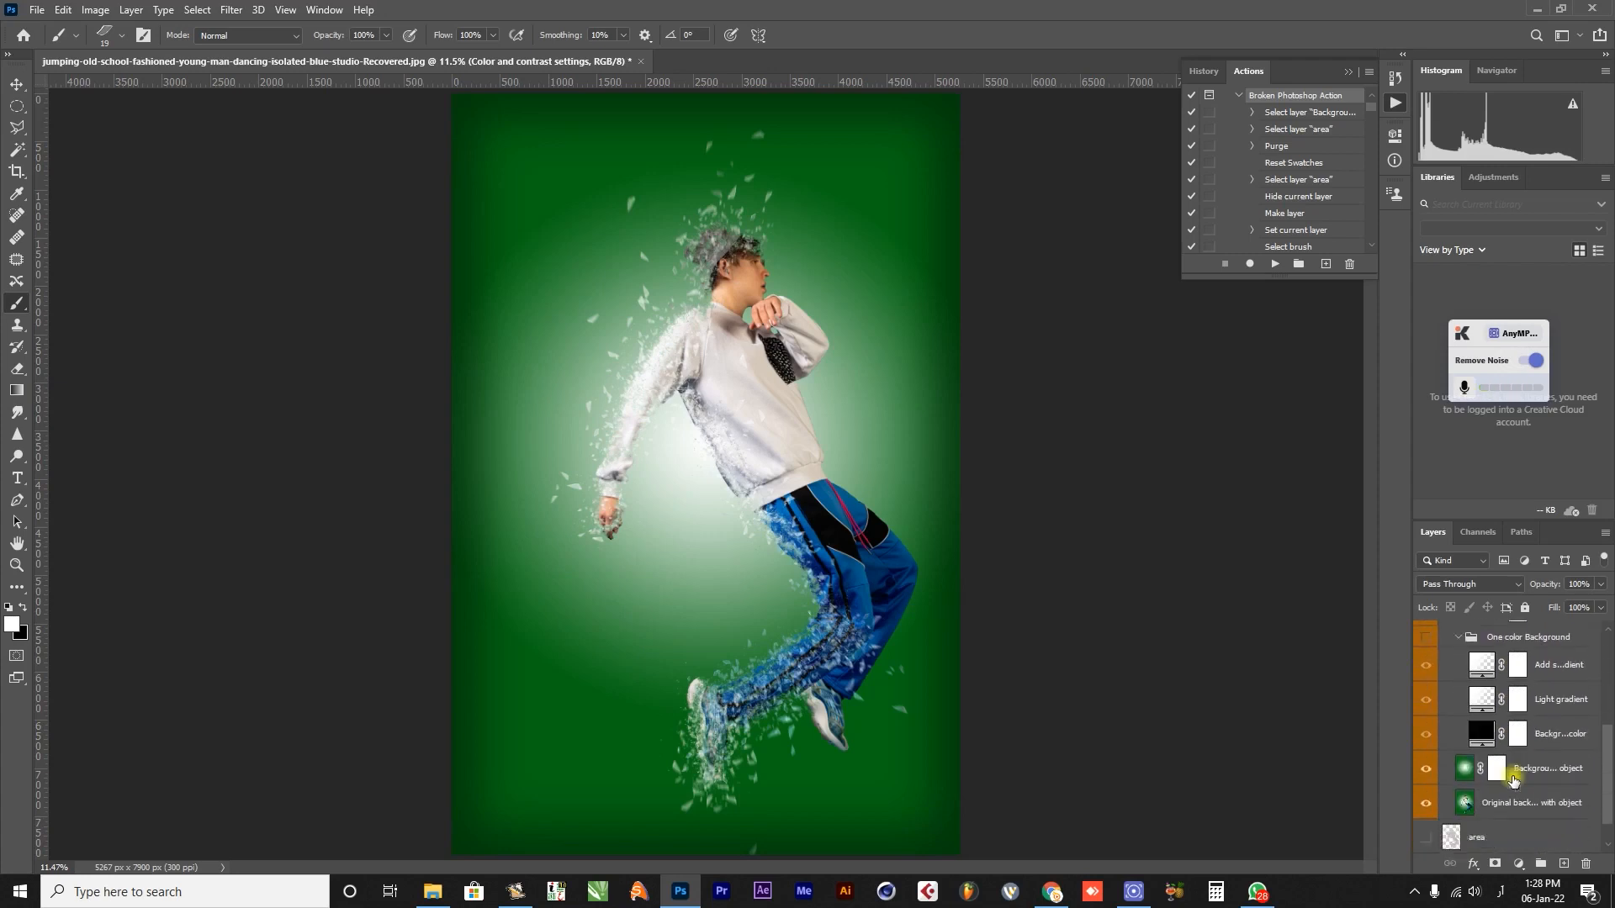
scroll(1513, 780, down, 1)
scroll(1513, 780, up, 2)
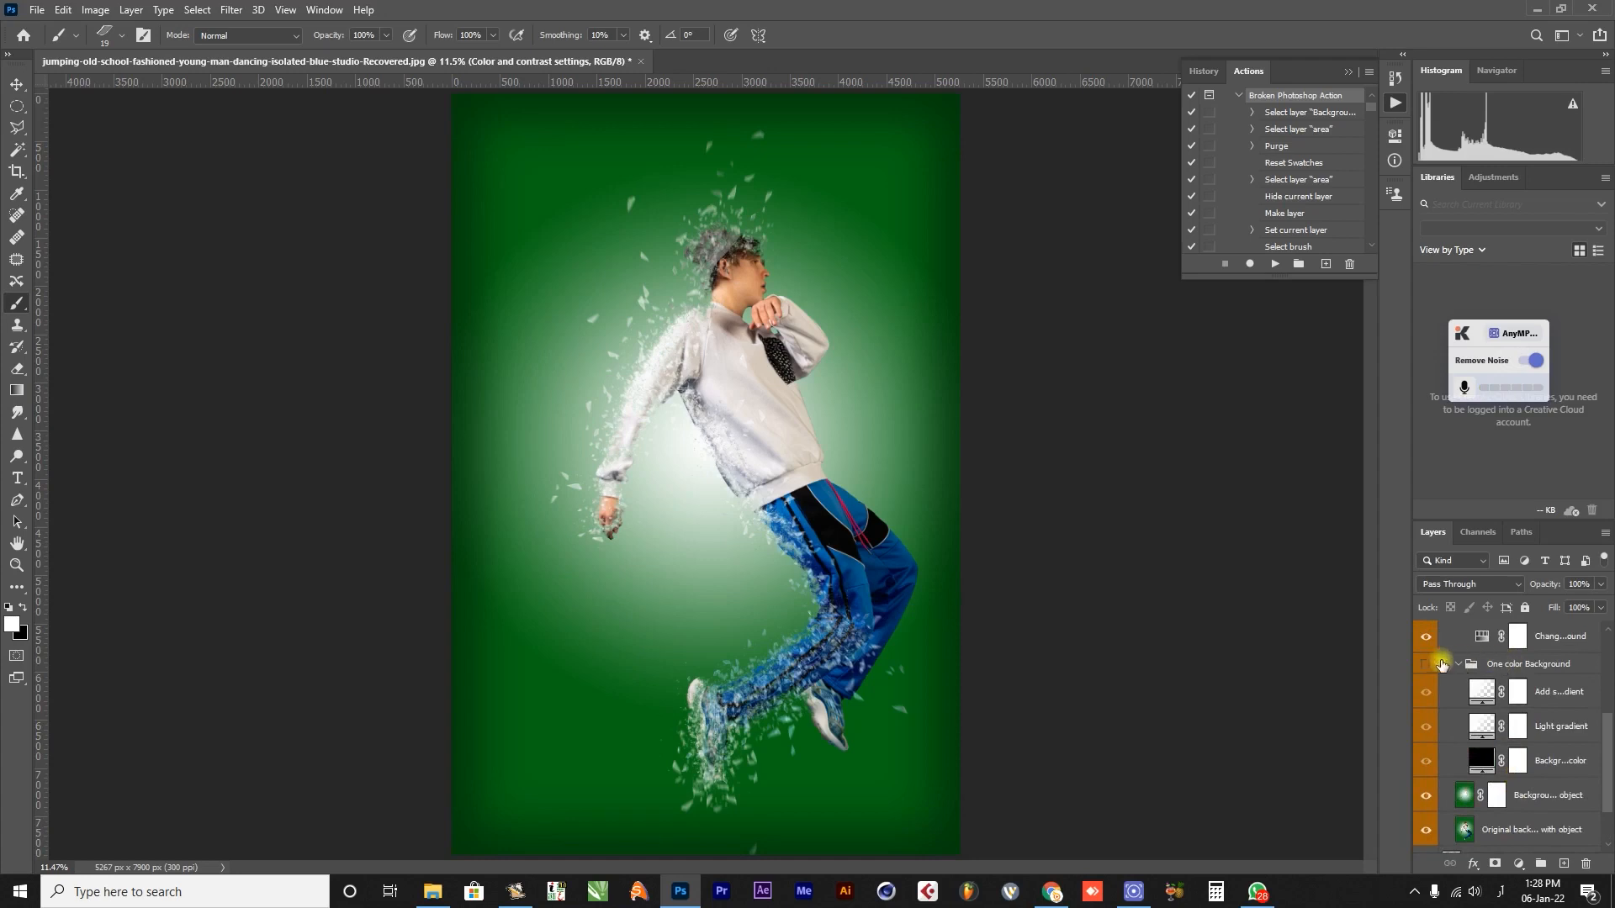
click(1425, 666)
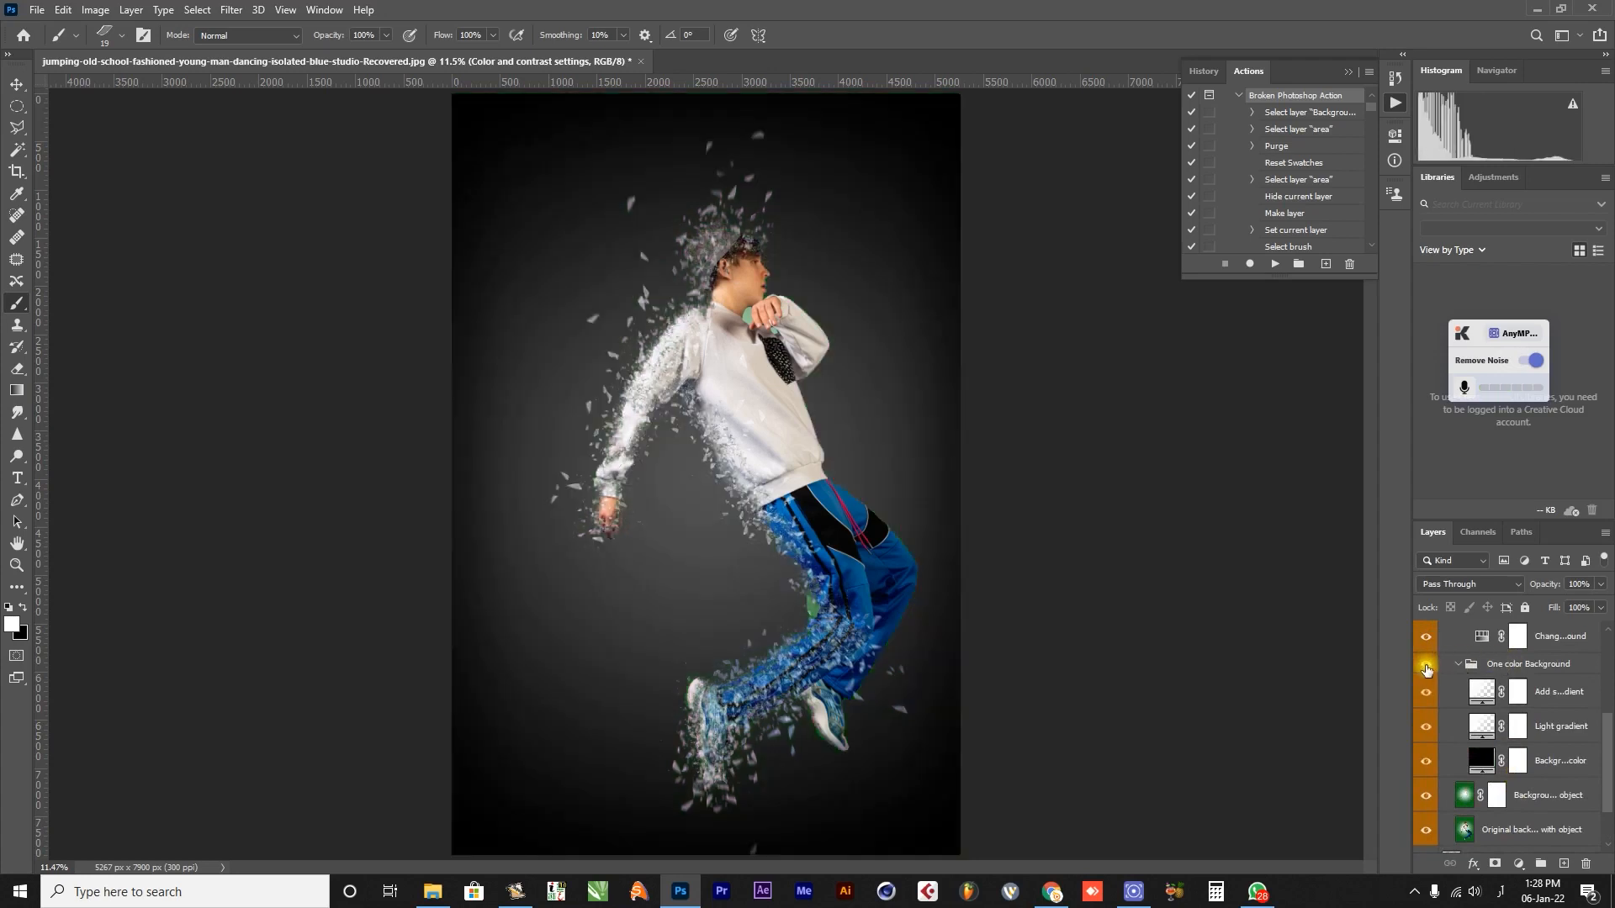
Set the Background color fill layer to the grey-green 757f78.
double_click(1477, 762)
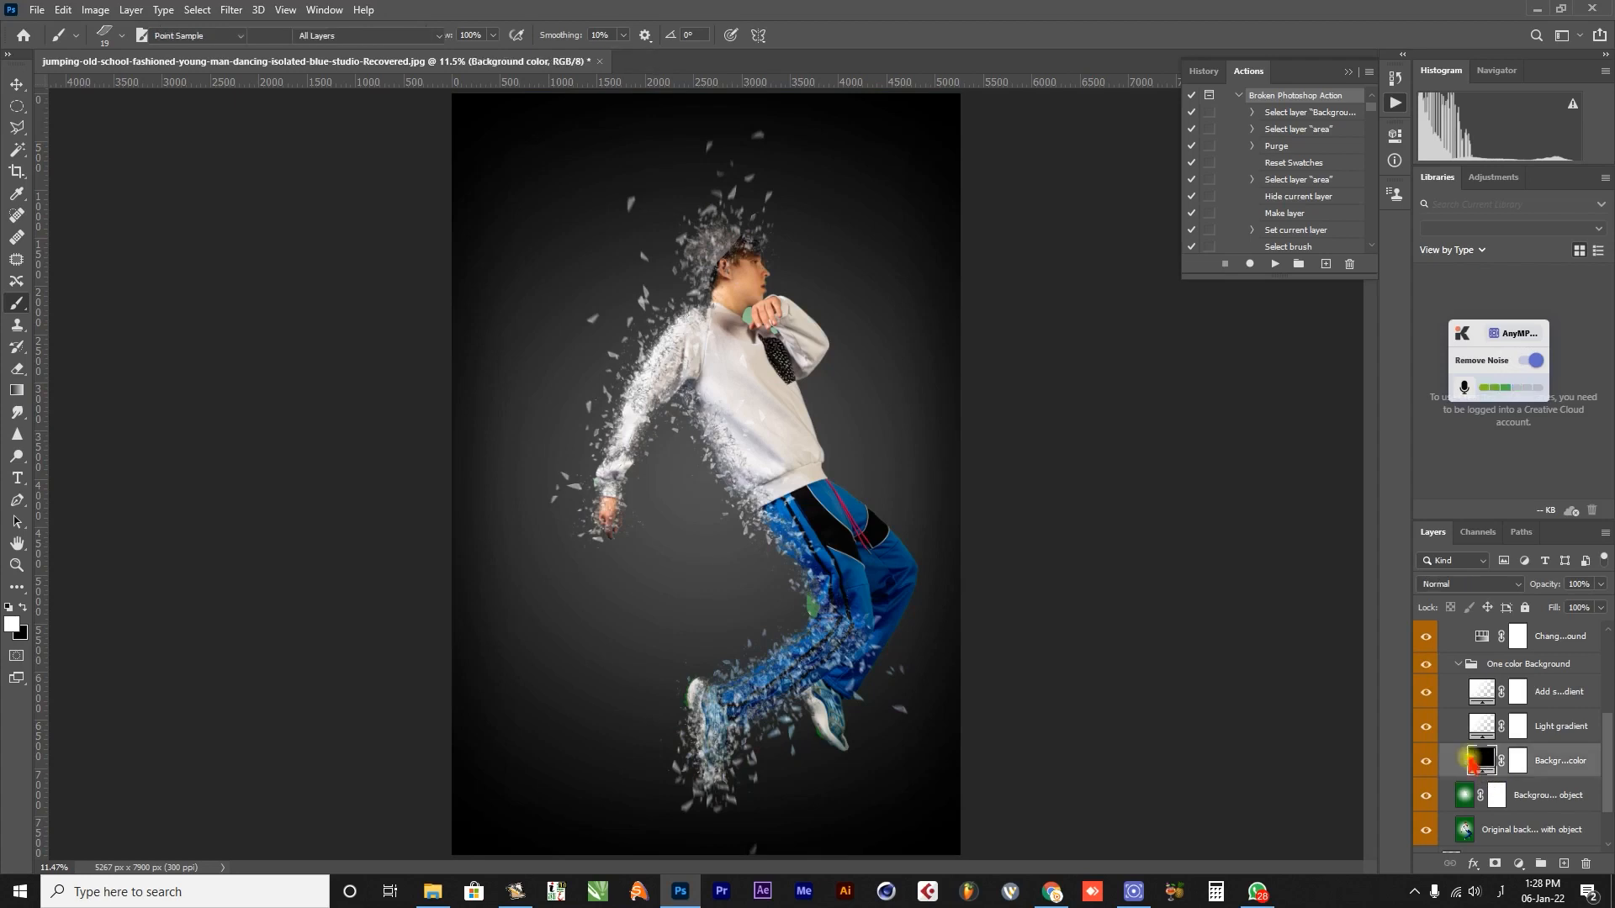
drag(833, 172, 1178, 377)
click(1154, 384)
click(965, 351)
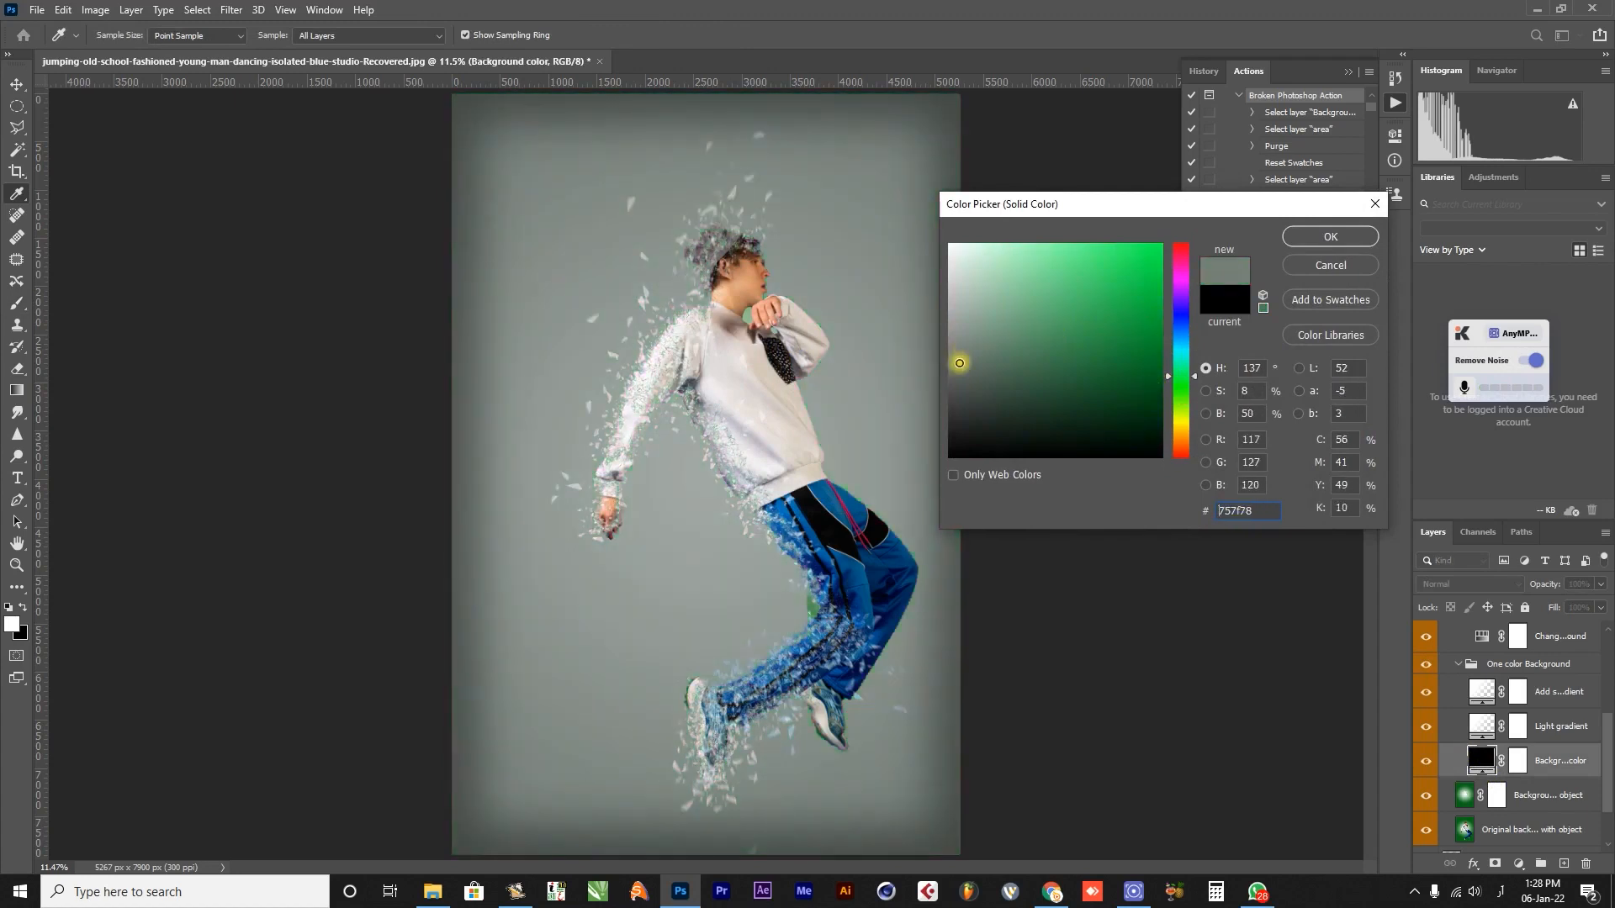
click(1312, 243)
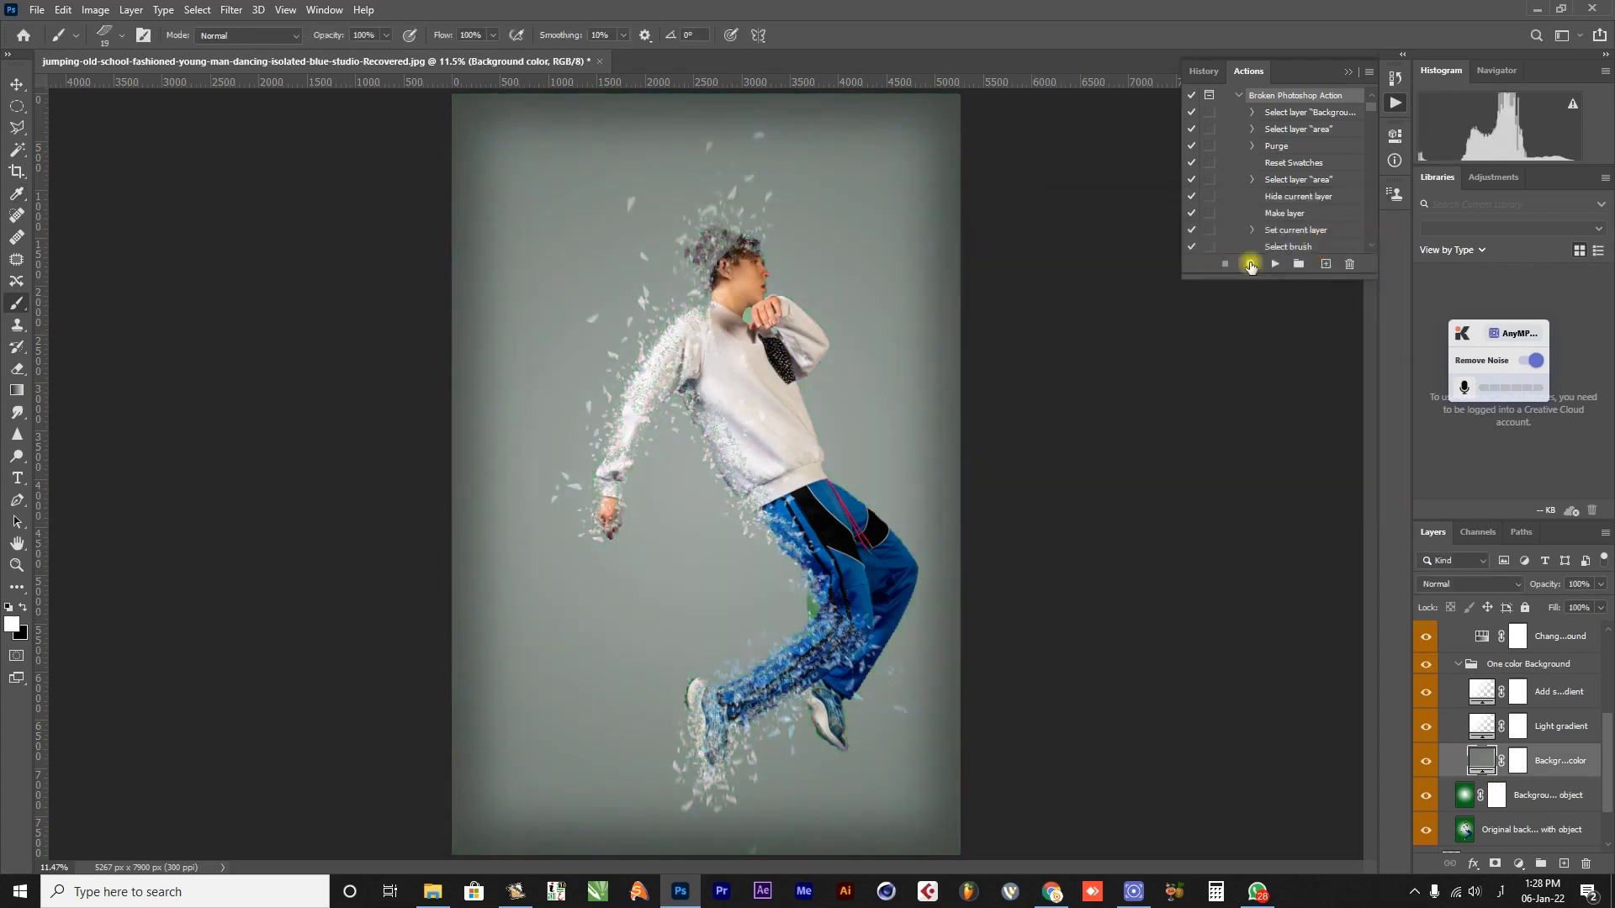
Compare the background by toggling the visibility of the One color Background group and the background layer below it.
click(1425, 665)
scroll(1480, 810, down, 1)
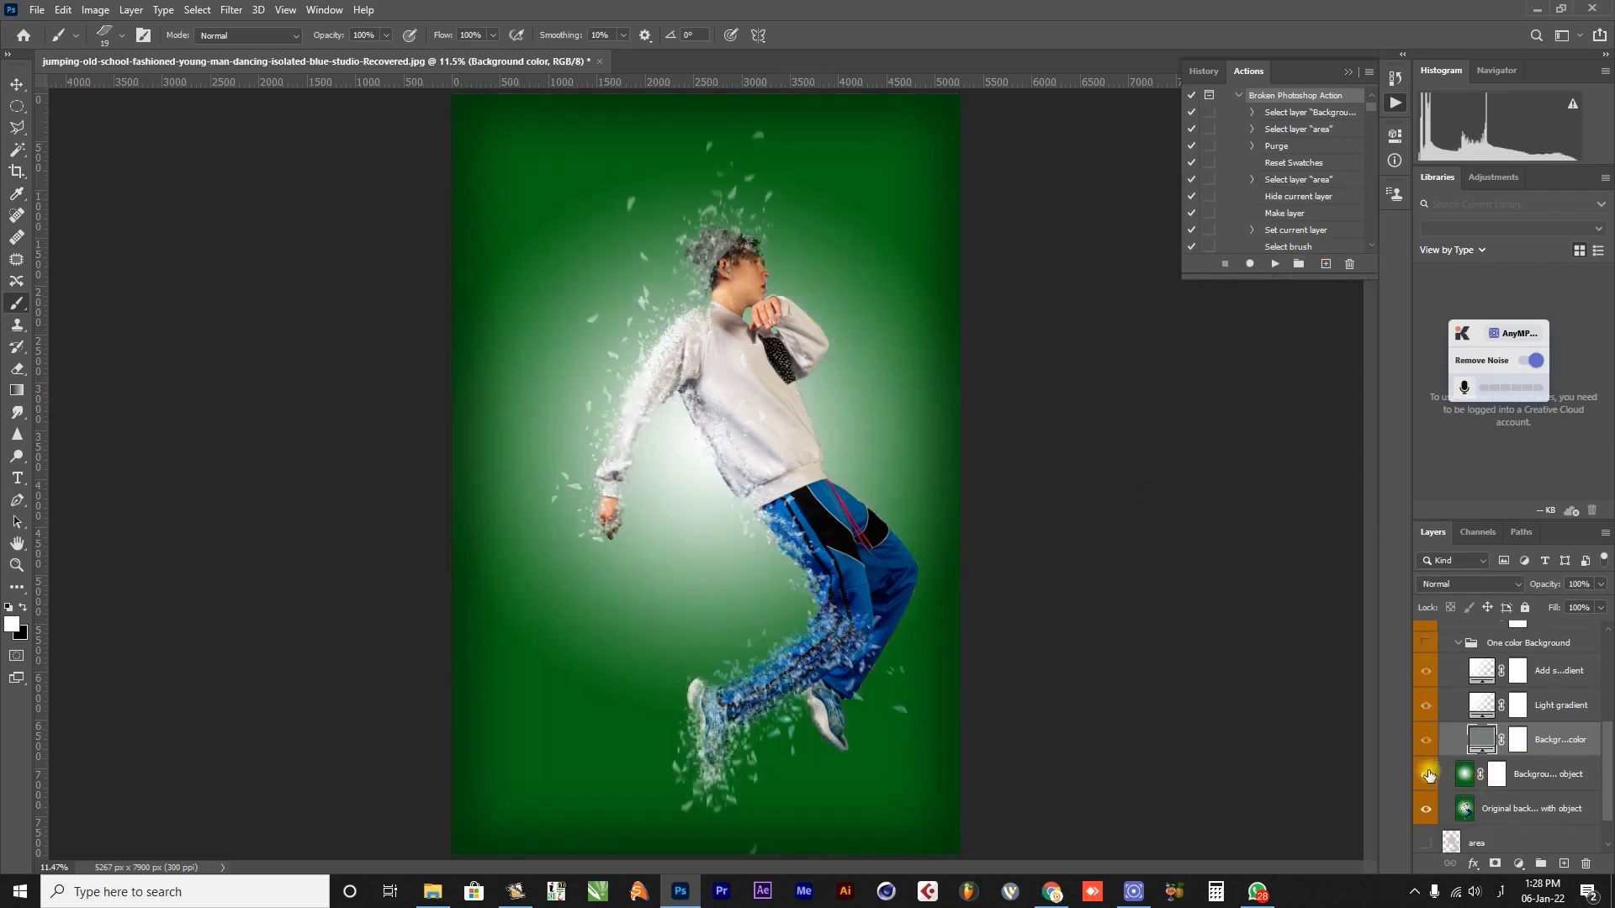
click(1428, 774)
click(1428, 774)
click(1426, 648)
Collapse the Background Elements group and expand the Your Object Elements group.
scroll(1514, 748, up, 5)
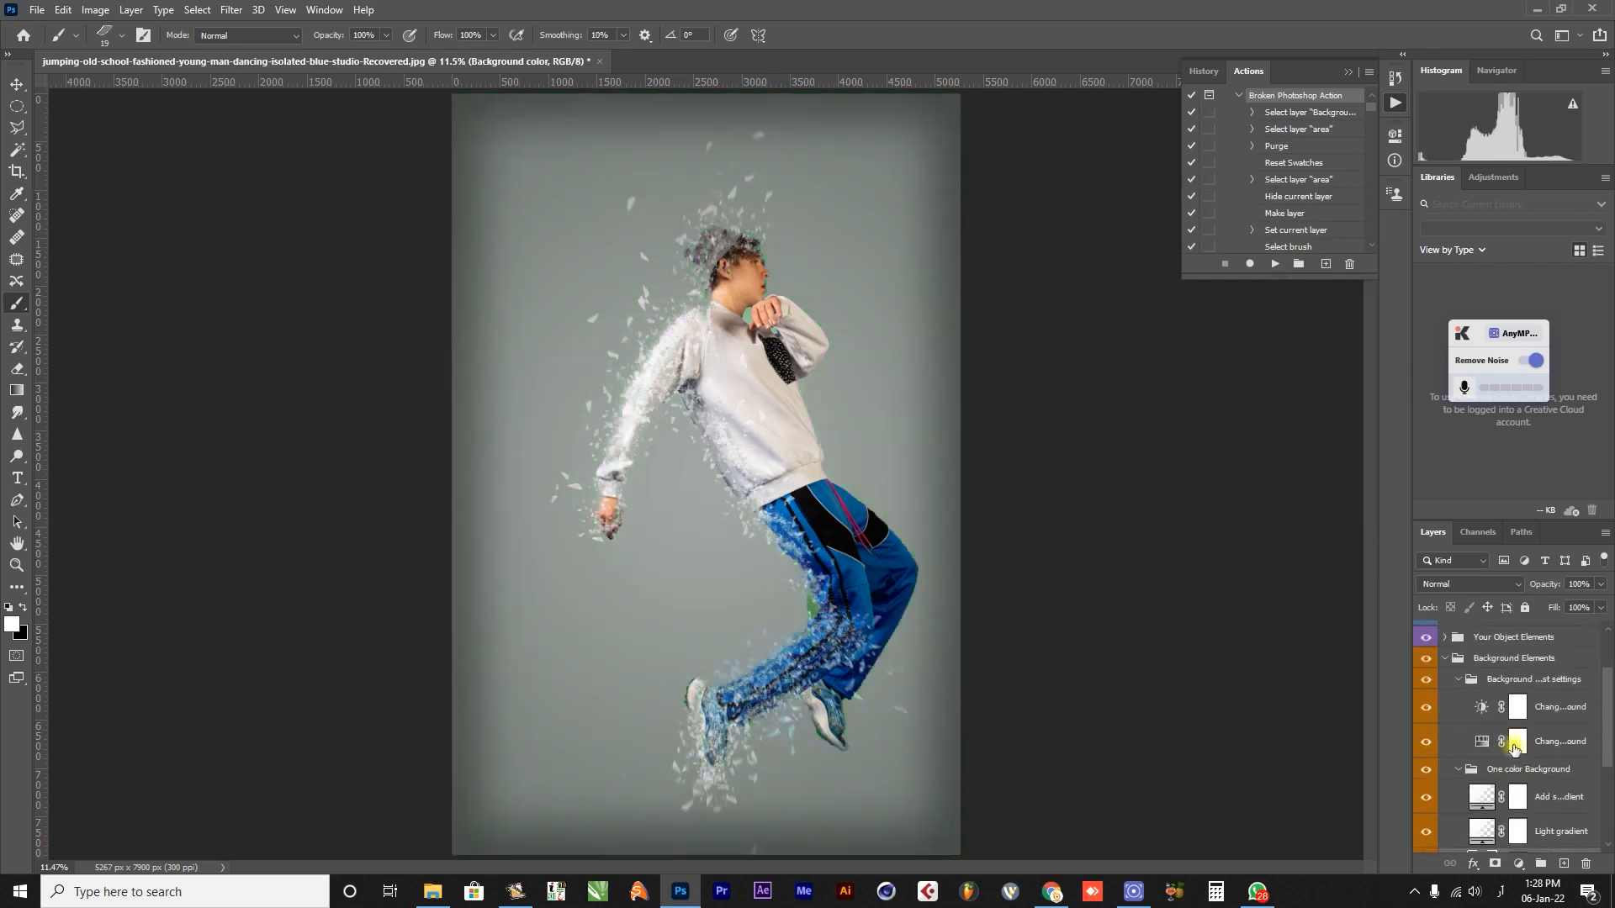
scroll(1514, 751, up, 3)
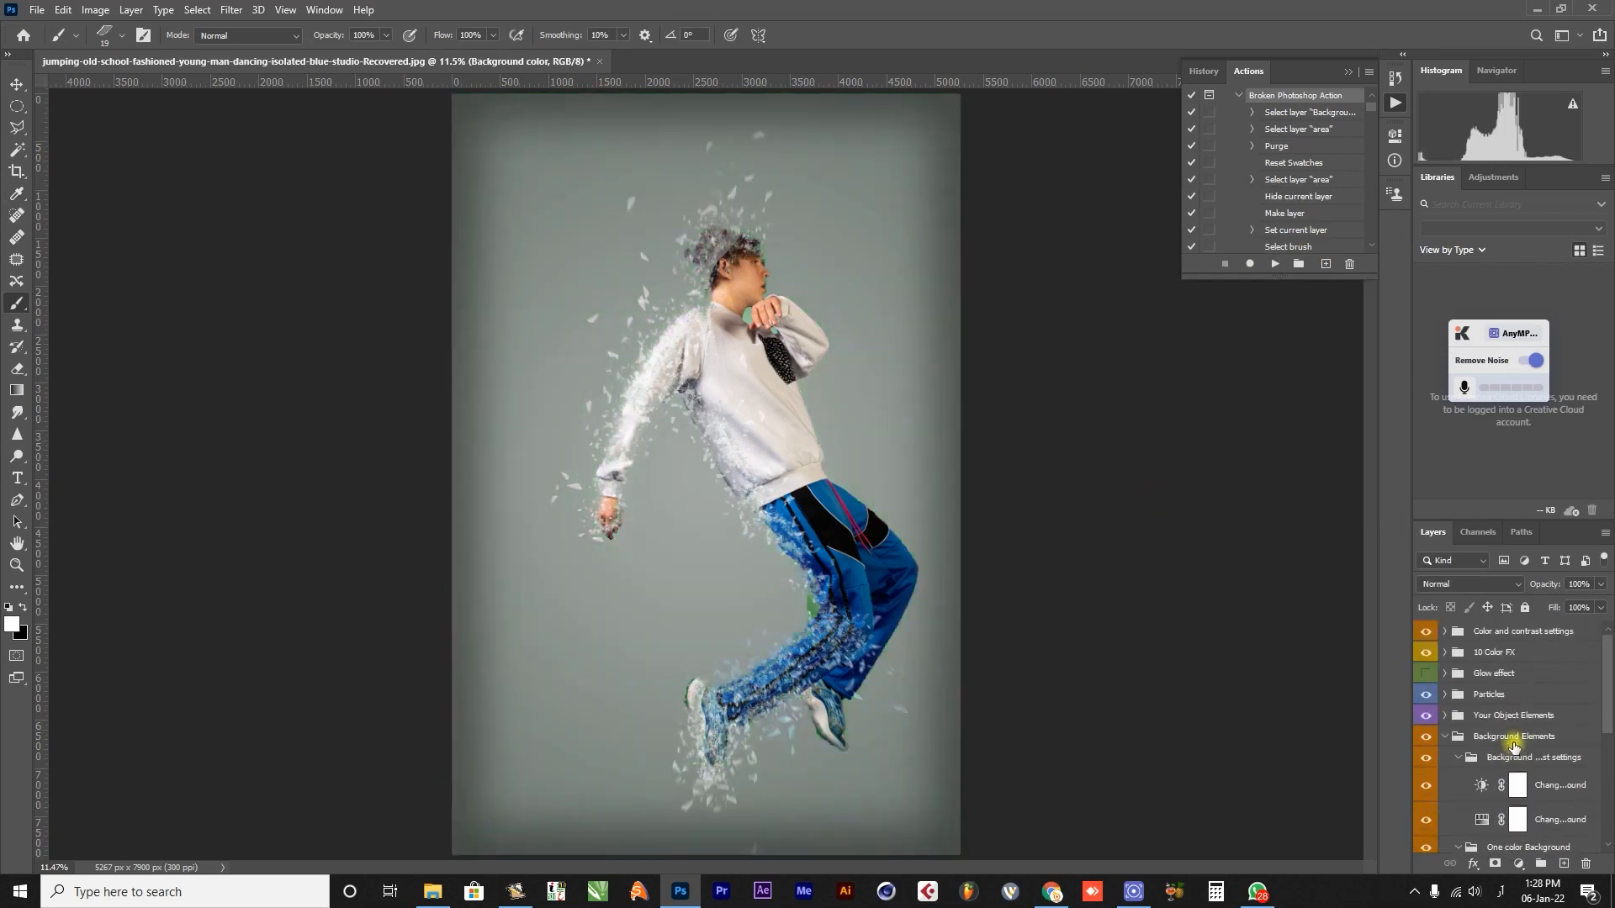
click(1445, 631)
click(1445, 631)
click(1447, 738)
click(1445, 716)
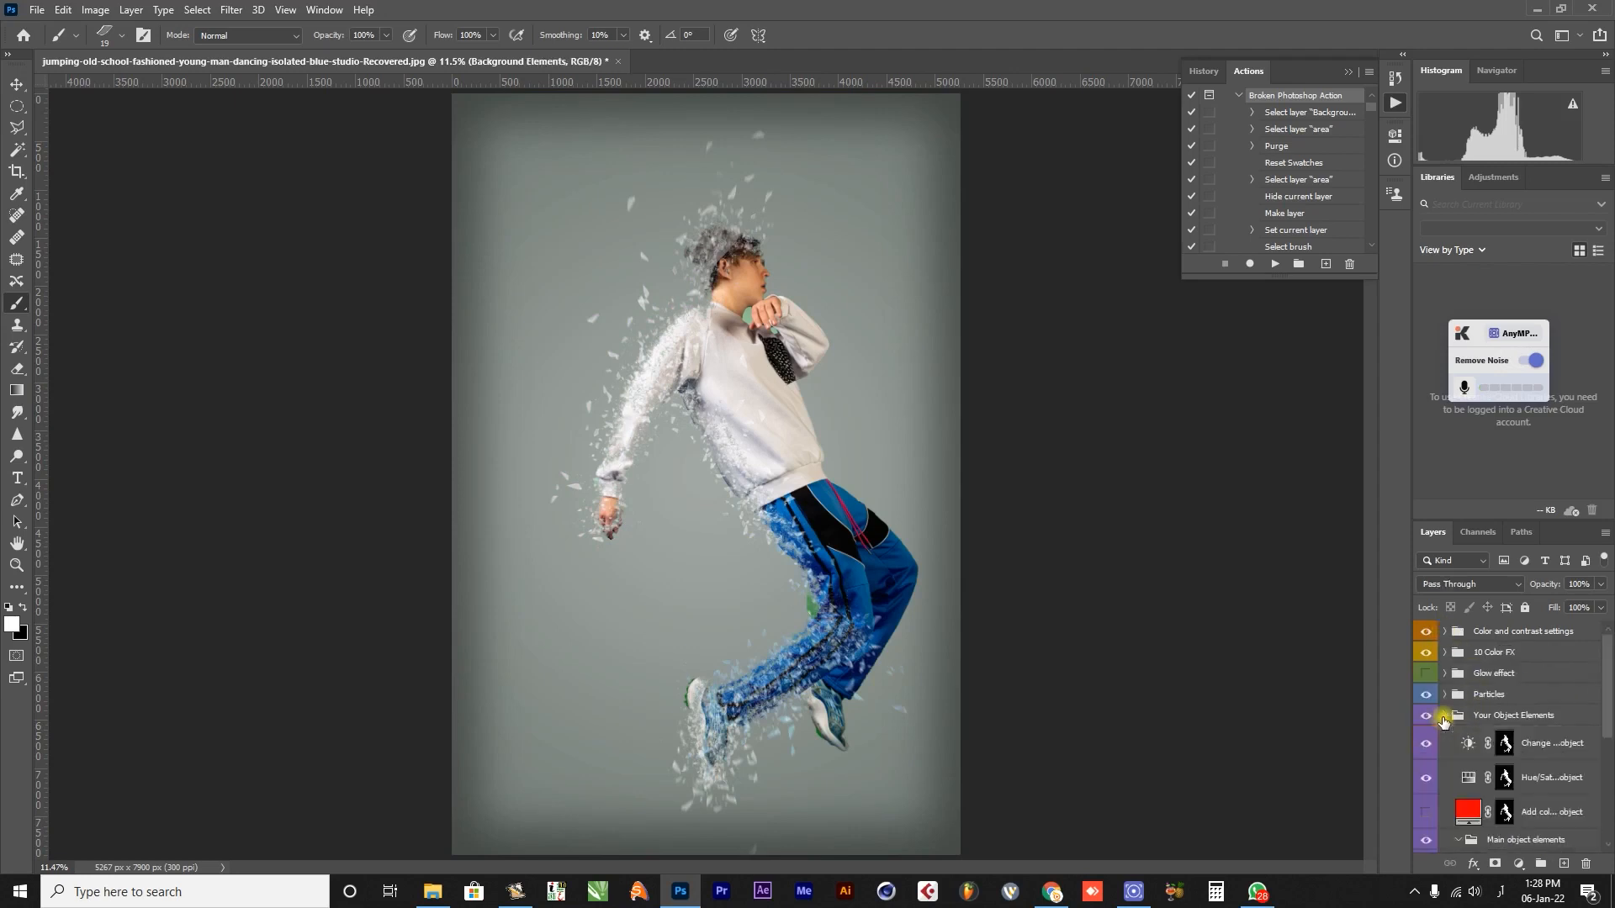
Review the Brightness/Contrast and Hue/Saturation adjustment settings in the Your Object Elements group.
double_click(1466, 745)
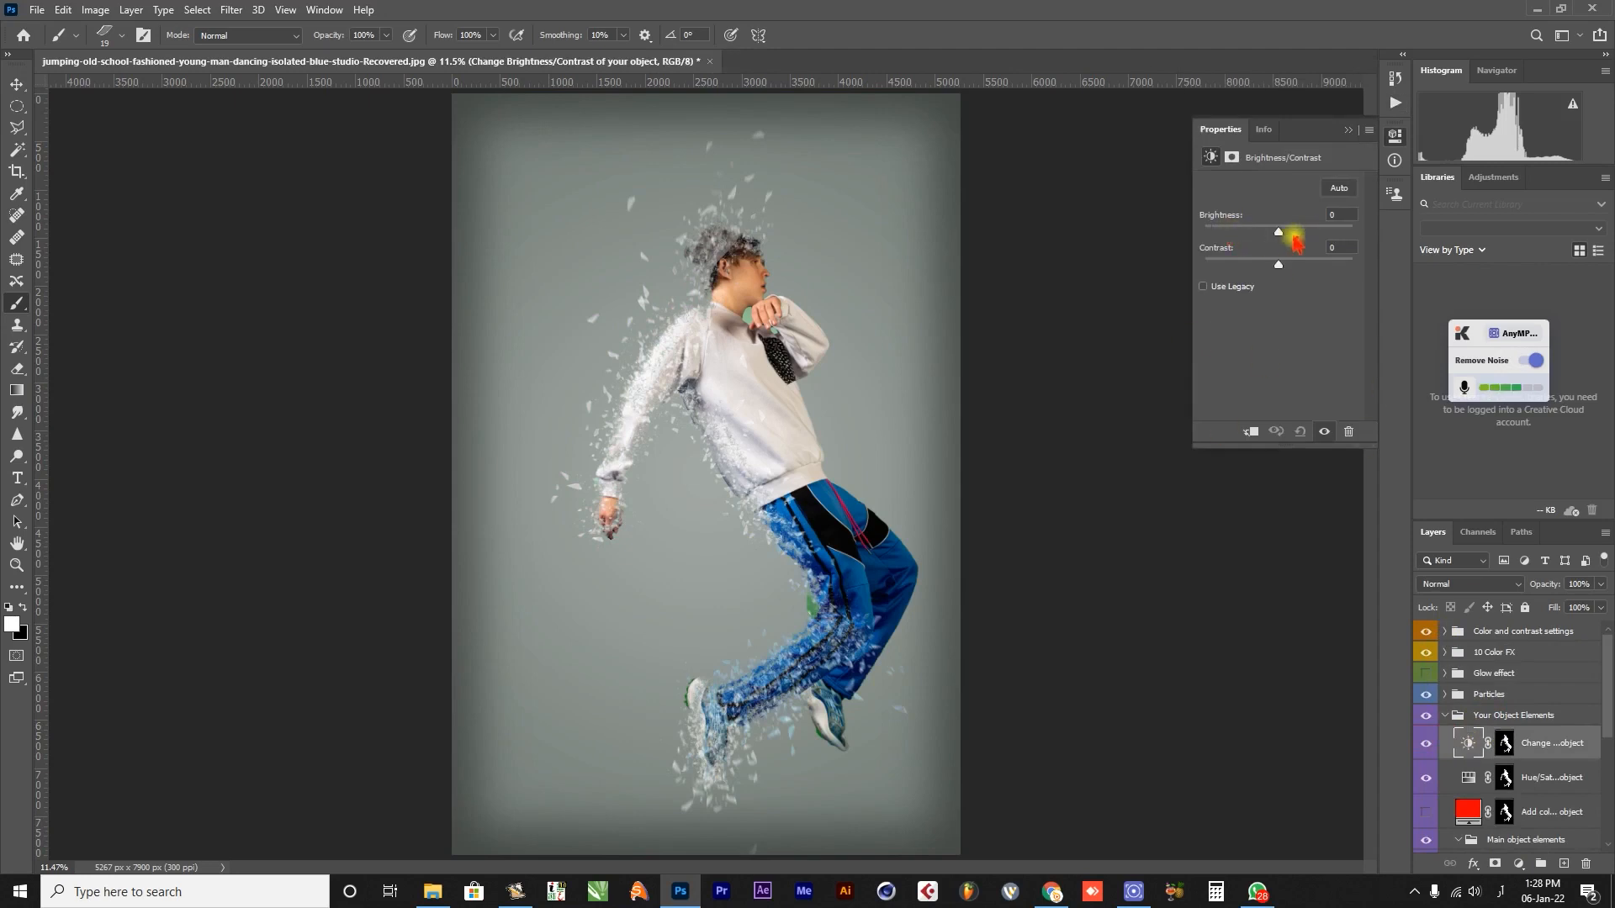
click(1469, 769)
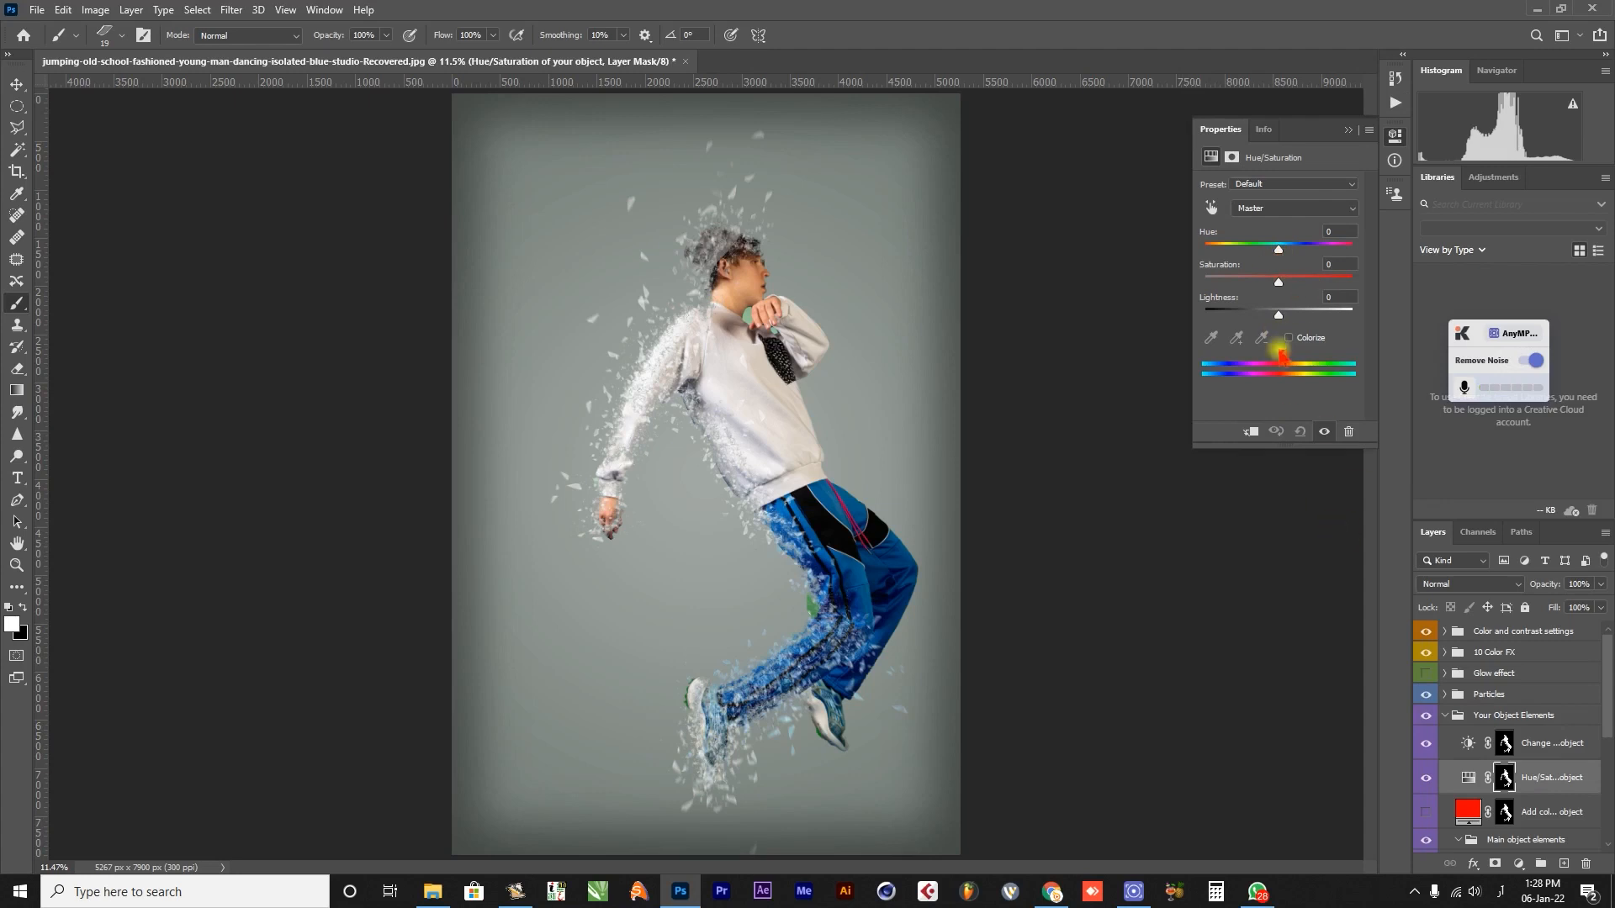
scroll(1490, 780, down, 1)
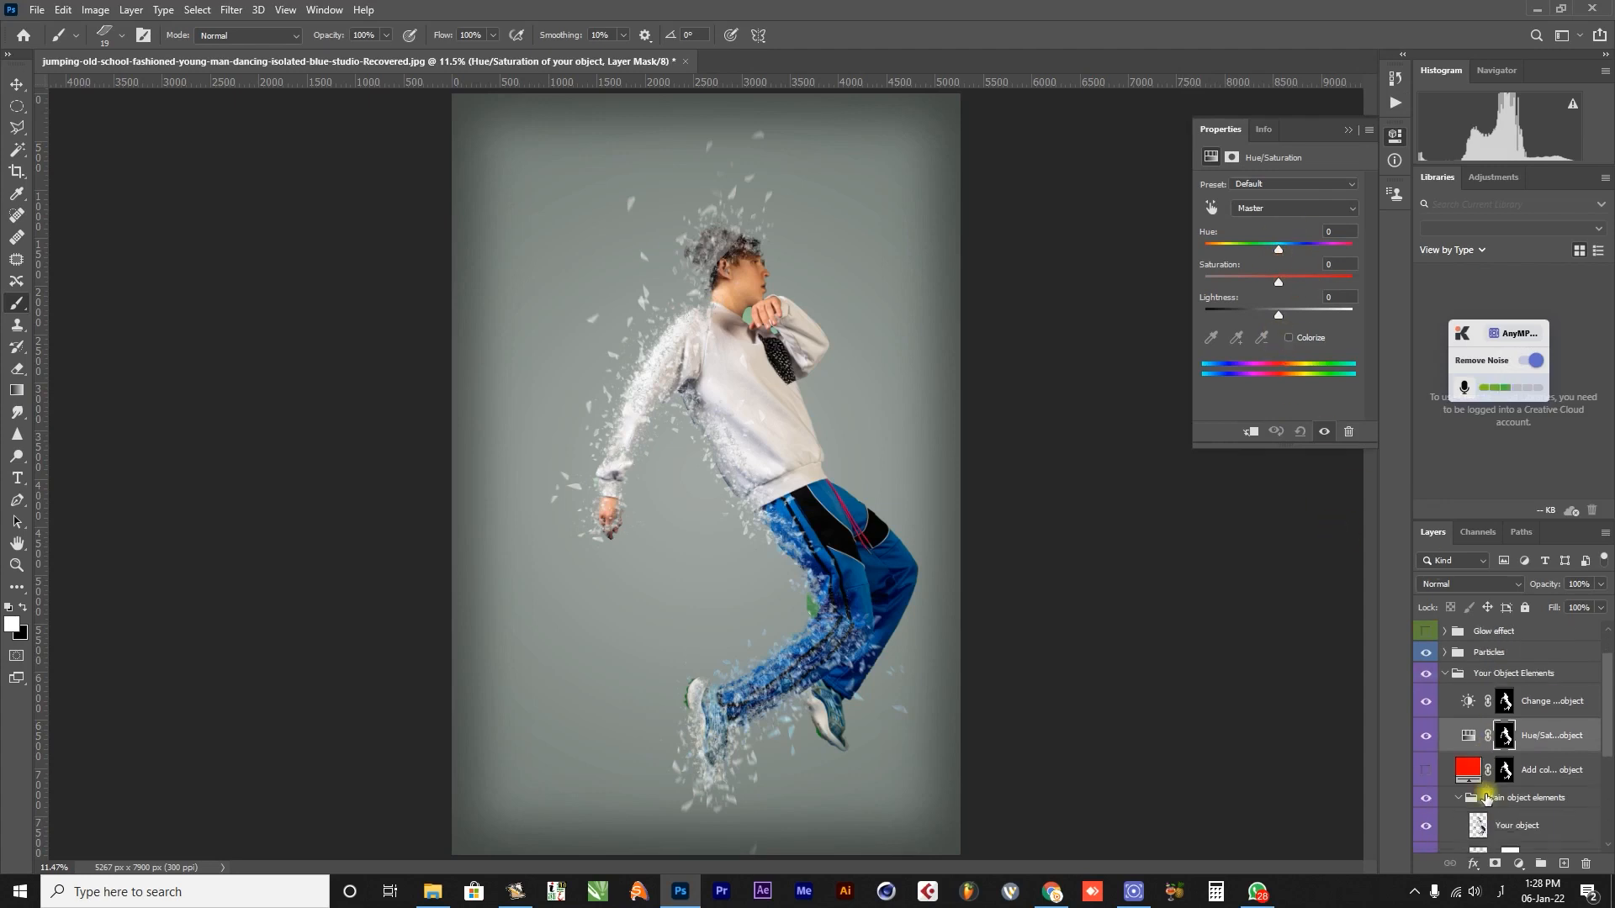
Try a green colour on the "Add color tone to your object" layer, cancel the colour change and hide the layer.
click(1467, 769)
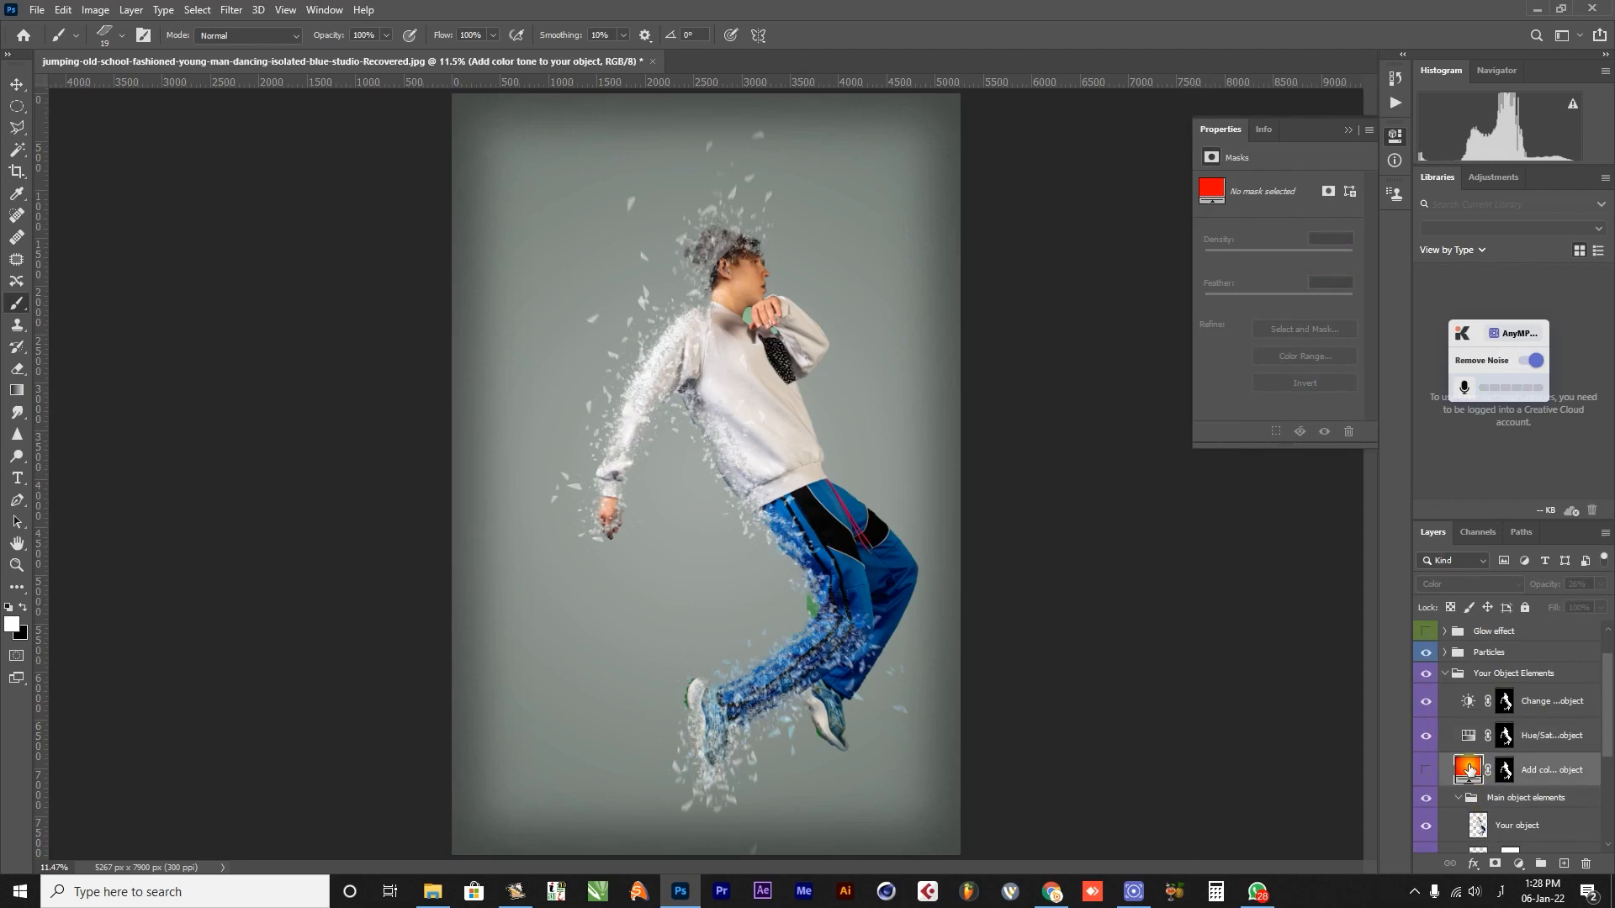
click(1426, 772)
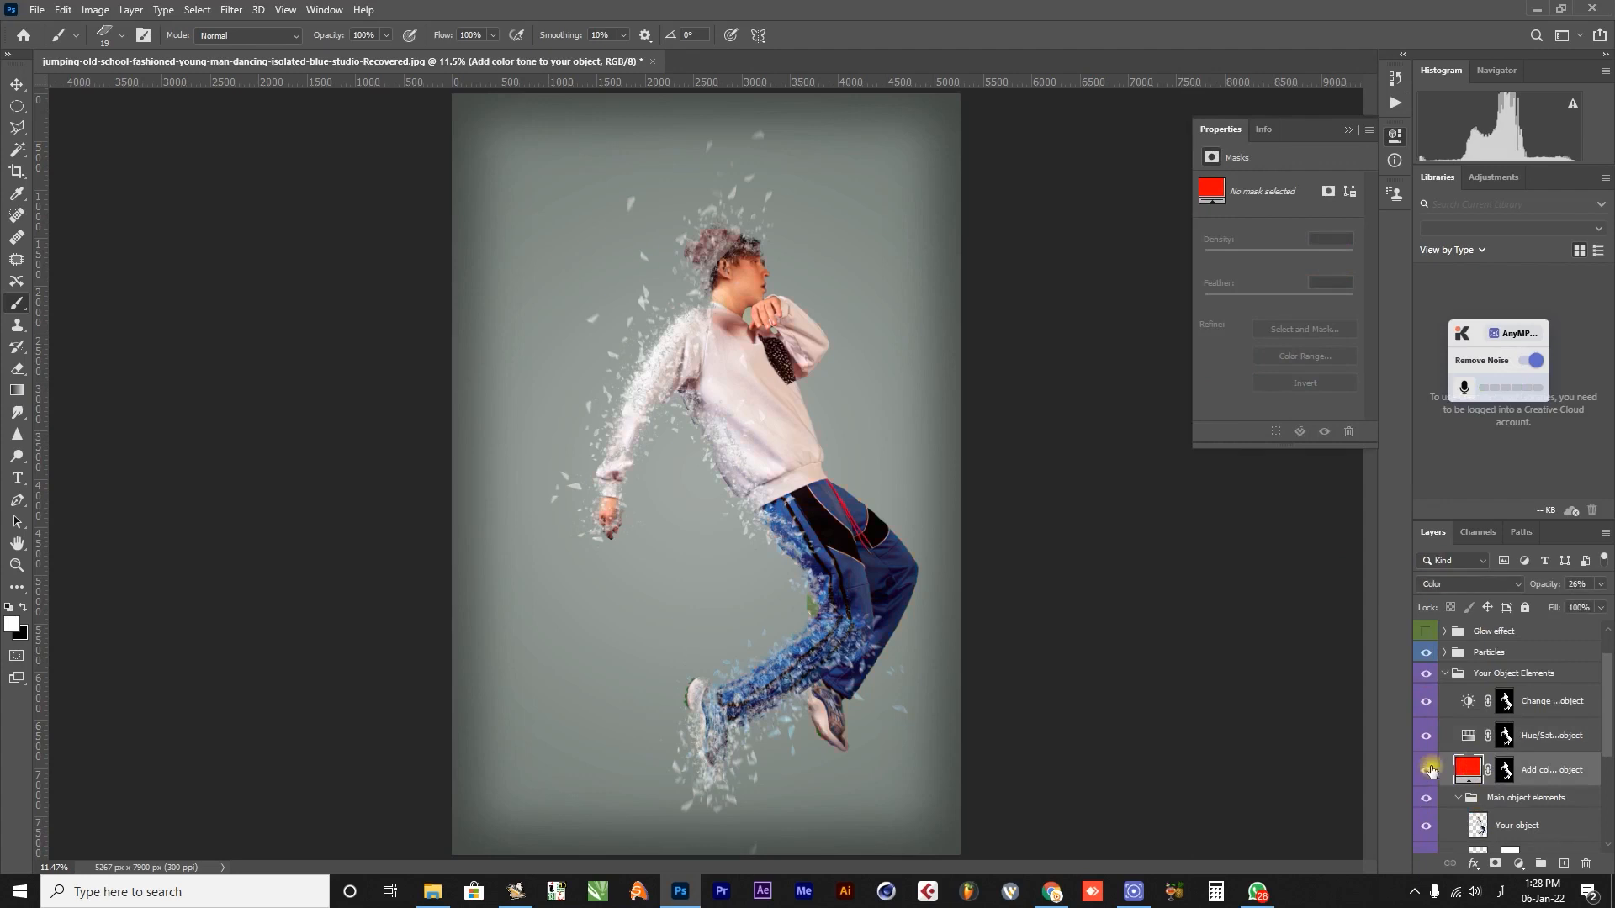
double_click(1472, 768)
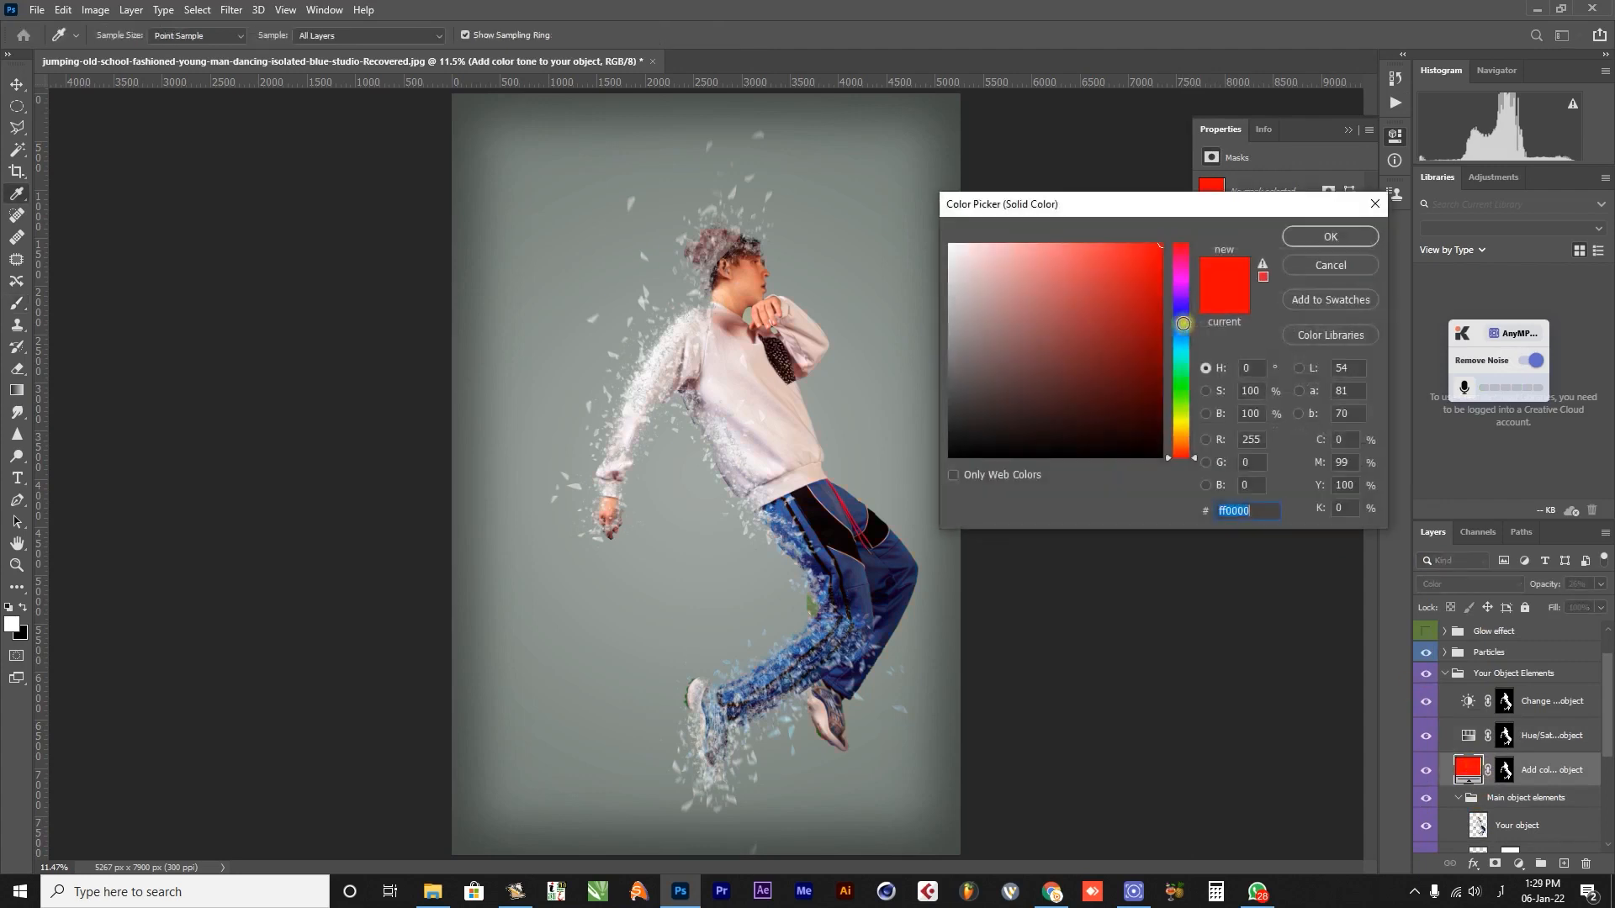
click(1182, 360)
click(1182, 381)
click(1093, 399)
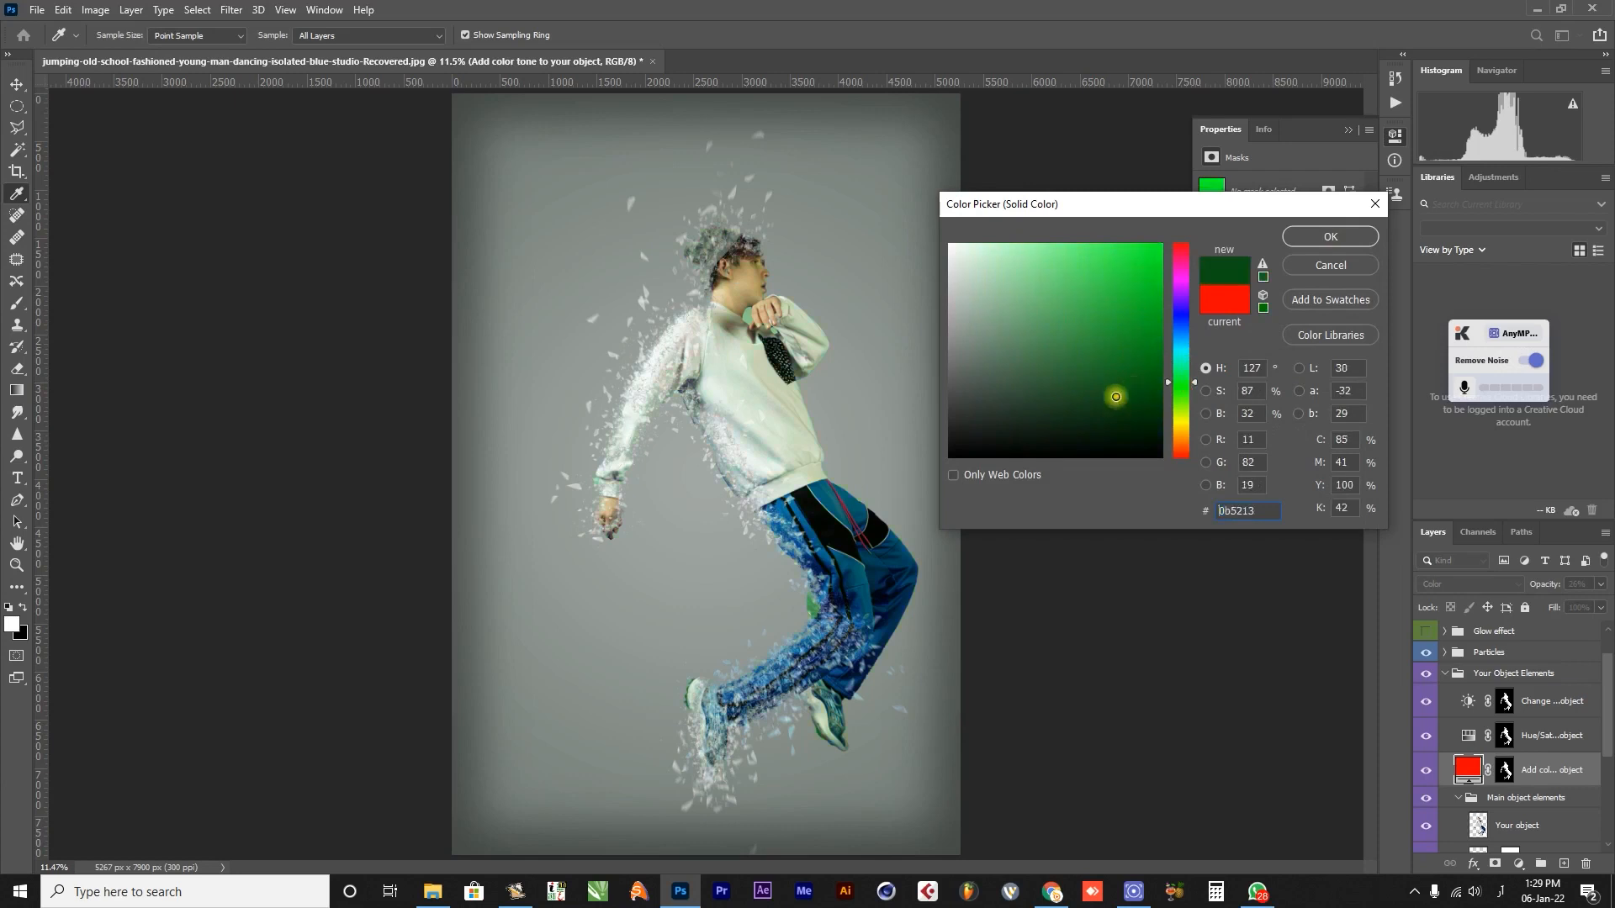
click(1124, 366)
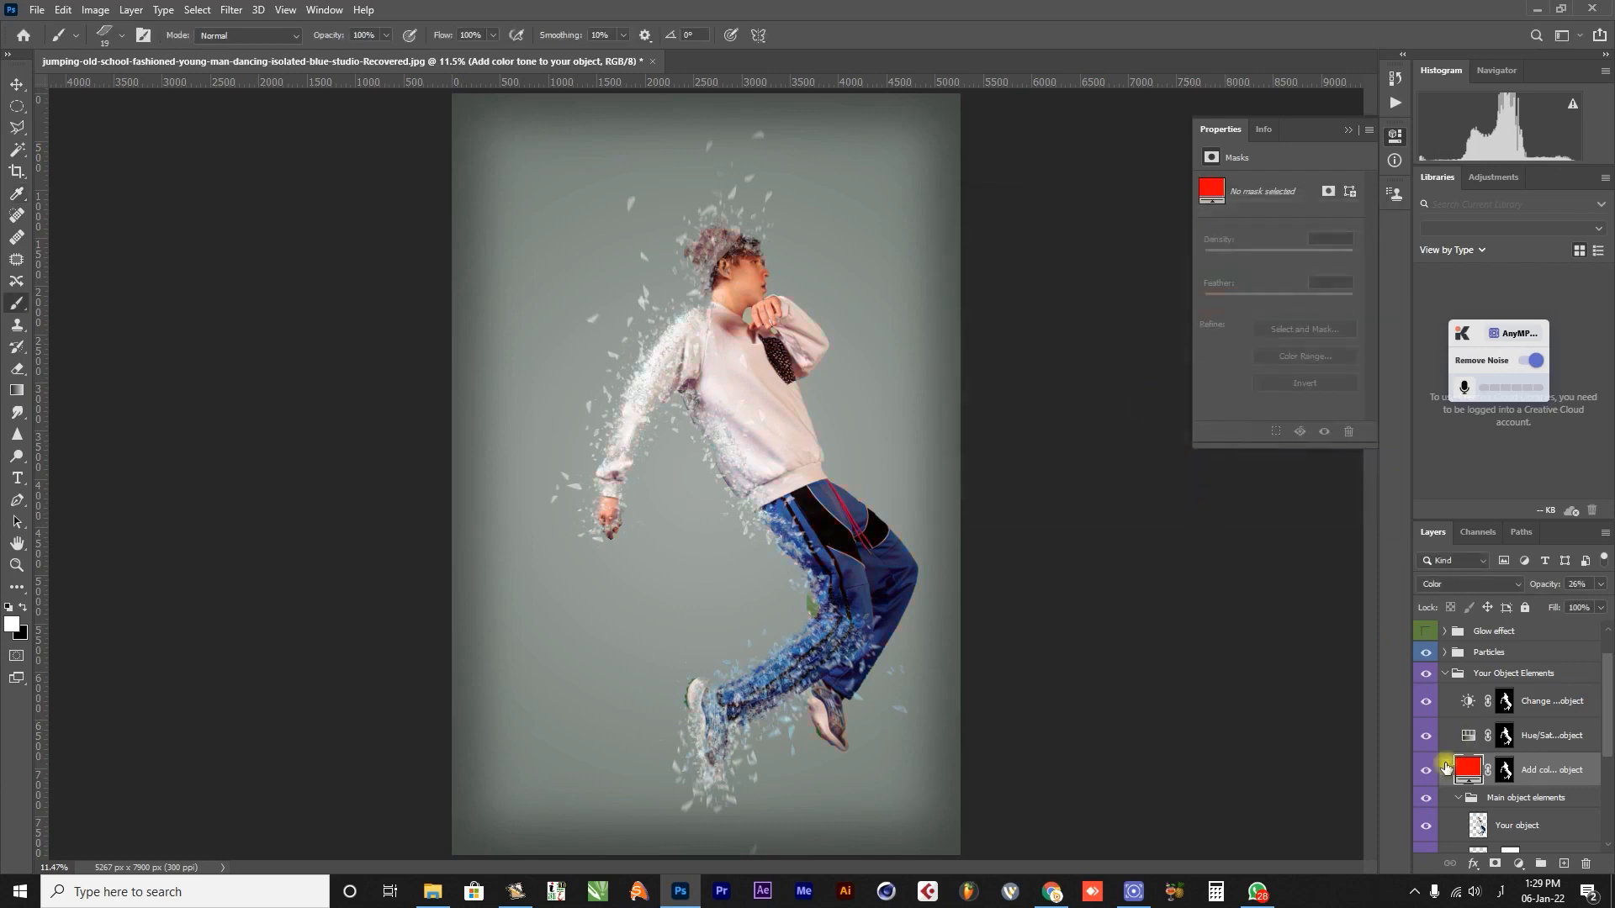
click(1426, 770)
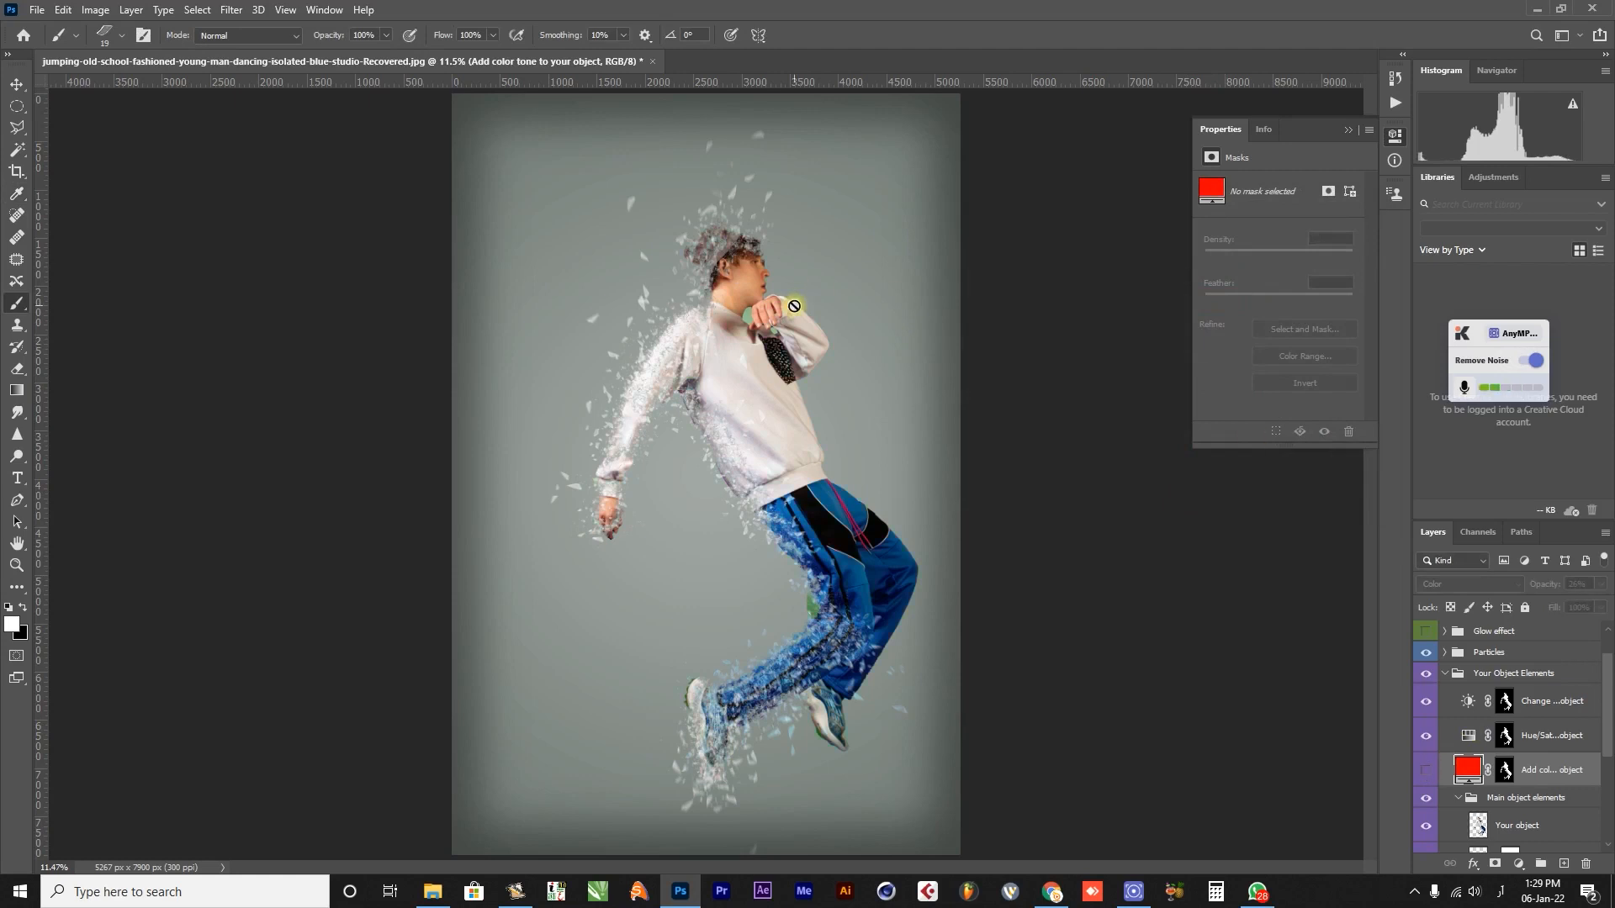
Examine the effect around the man's raised hand, chin and chest up close, and return to the whole image.
key(z)
click(755, 336)
click(755, 335)
click(755, 337)
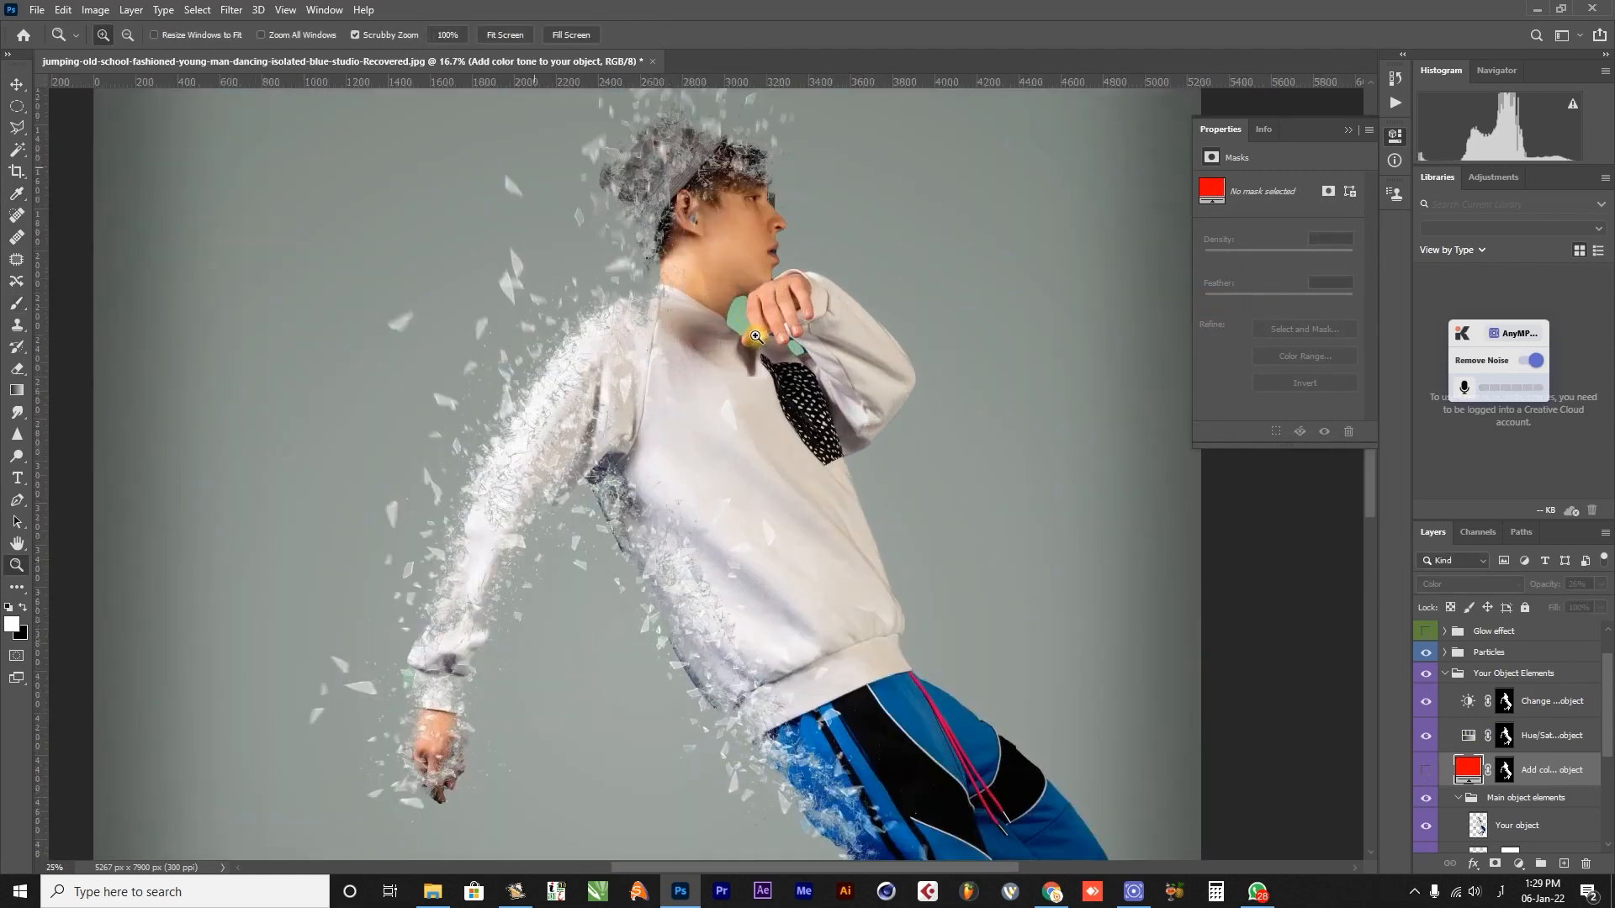
click(755, 337)
drag(755, 336, 747, 379)
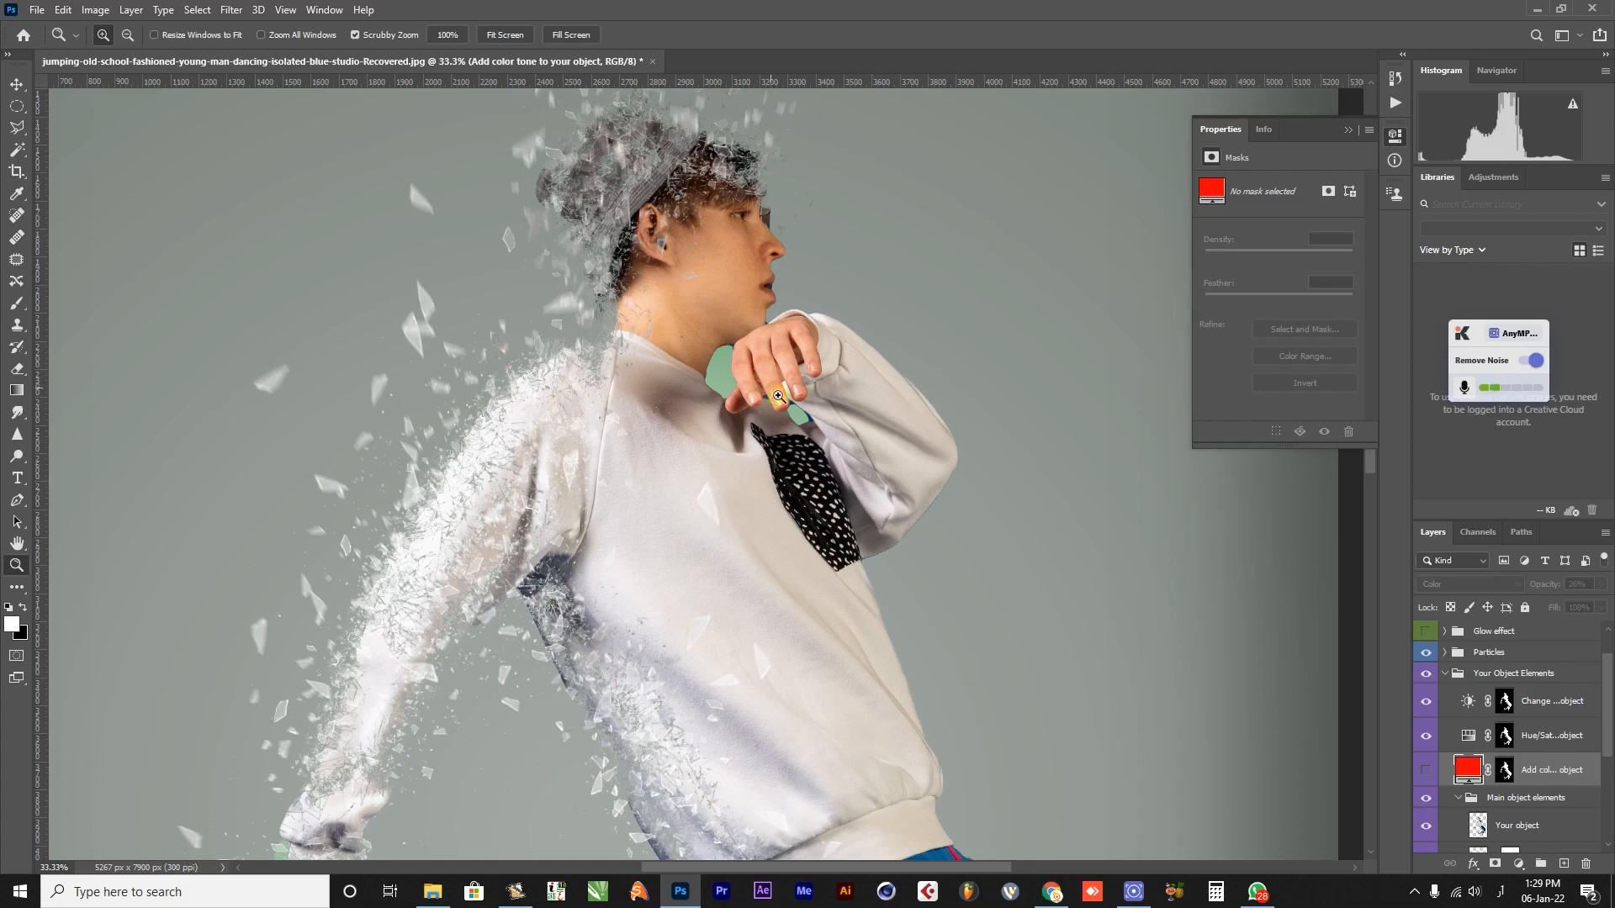
alt+click(759, 438)
alt+click(777, 425)
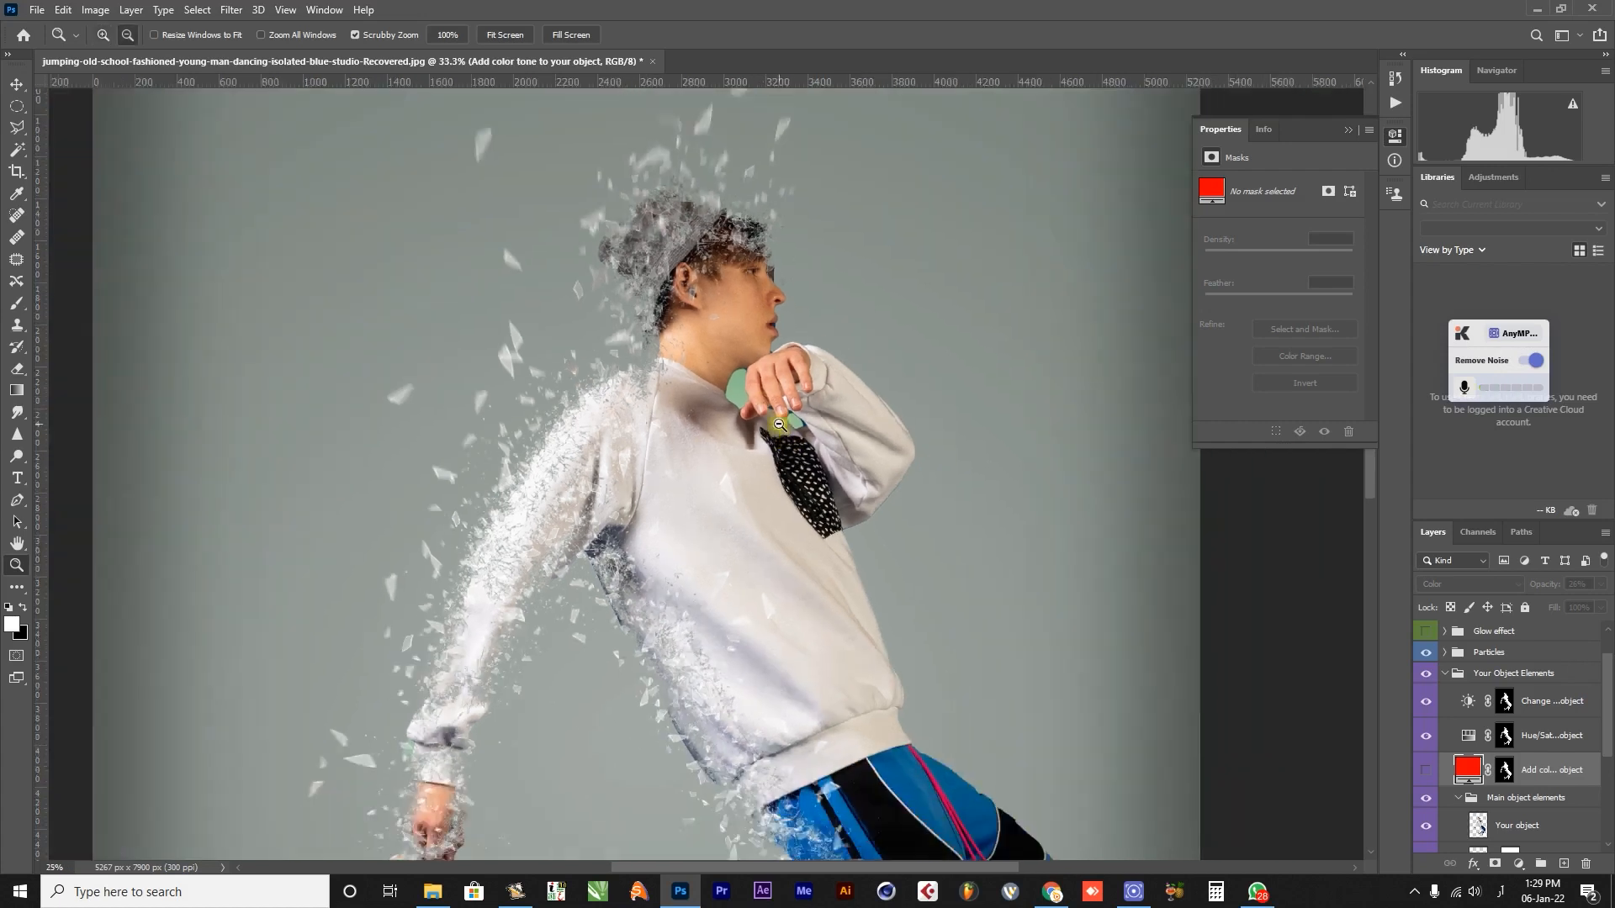
alt+click(778, 423)
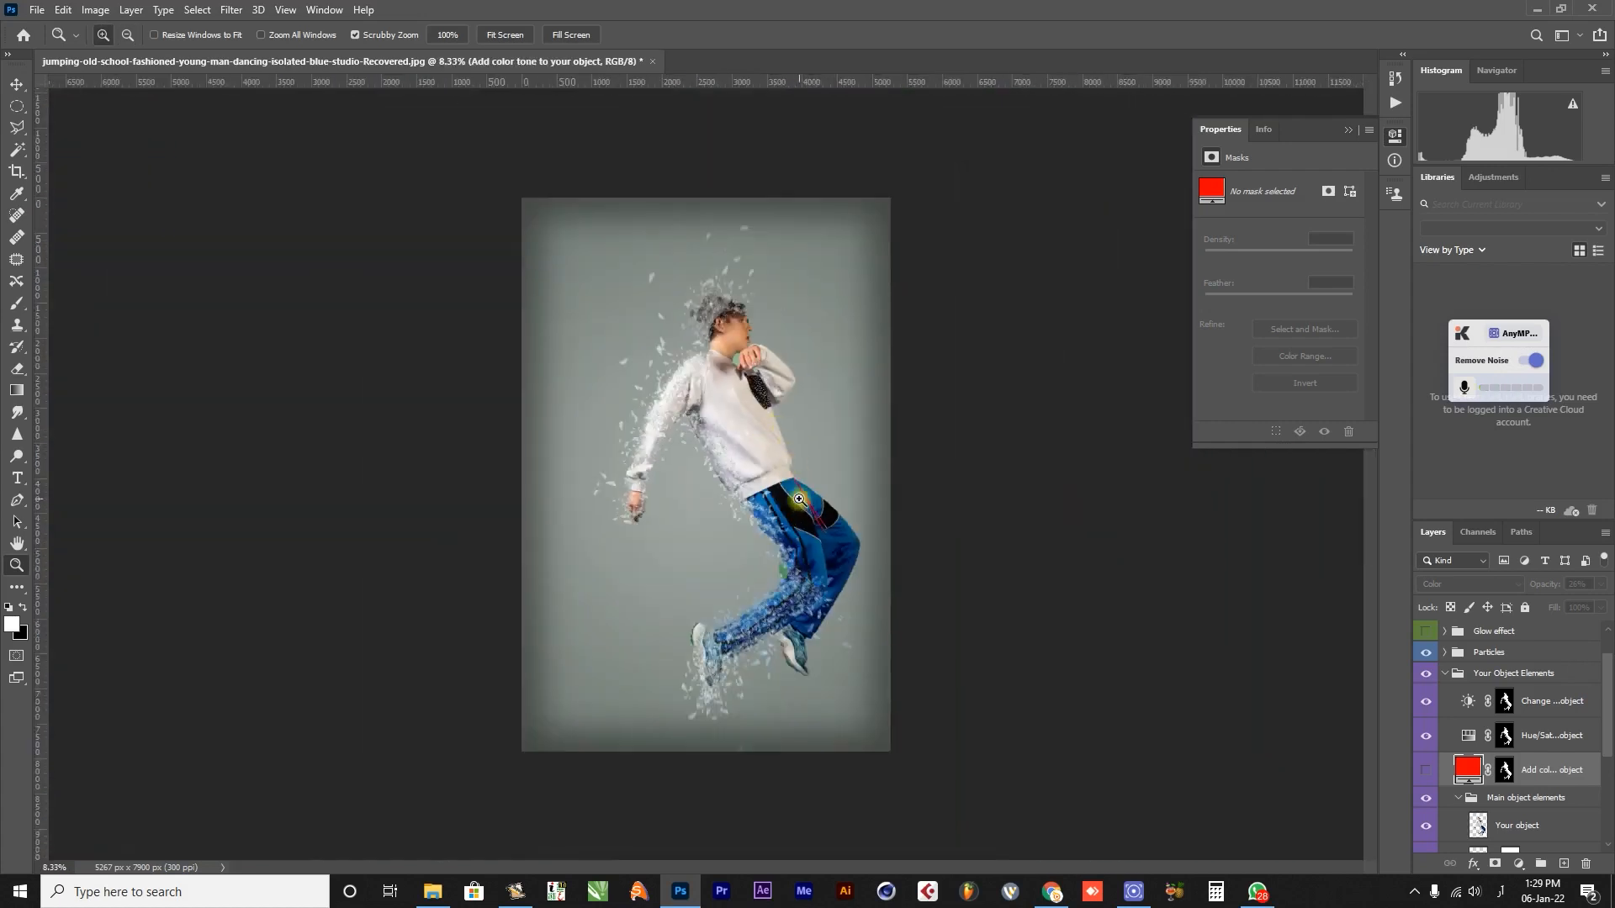